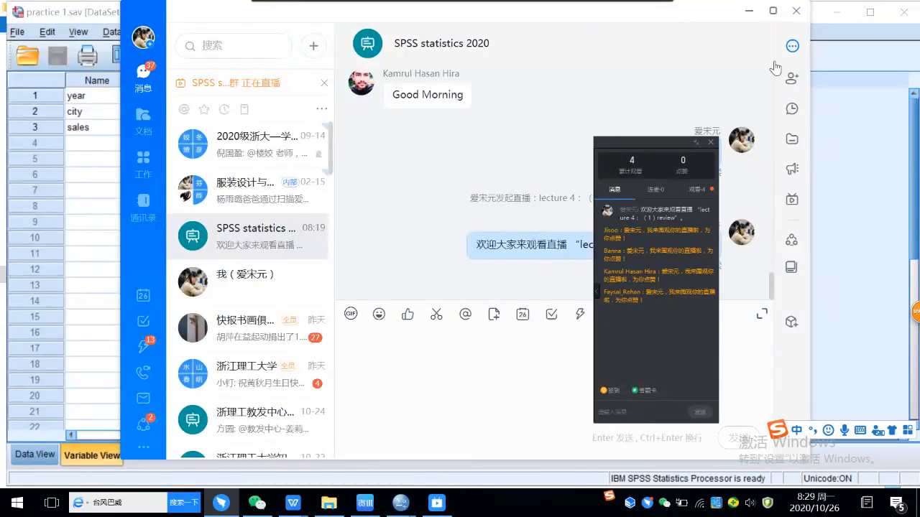
# Step: Minimize the group chat window, and close the live-stream message panel and the software-cleanup pop-up
pyautogui.click(751, 15)
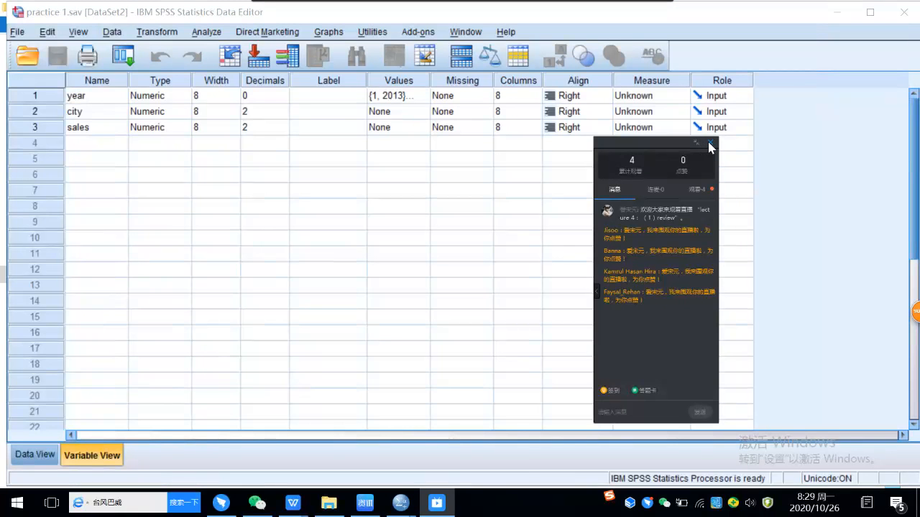
pyautogui.click(710, 144)
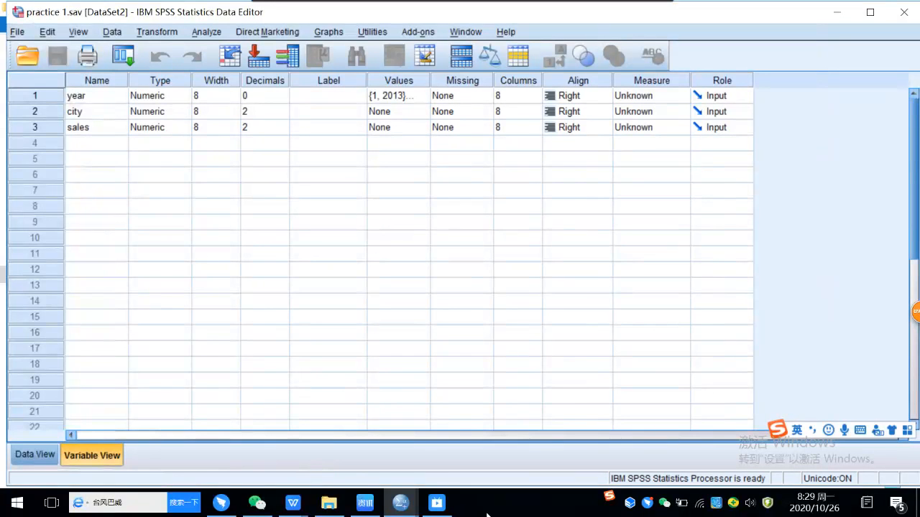
pyautogui.moveTo(649, 504)
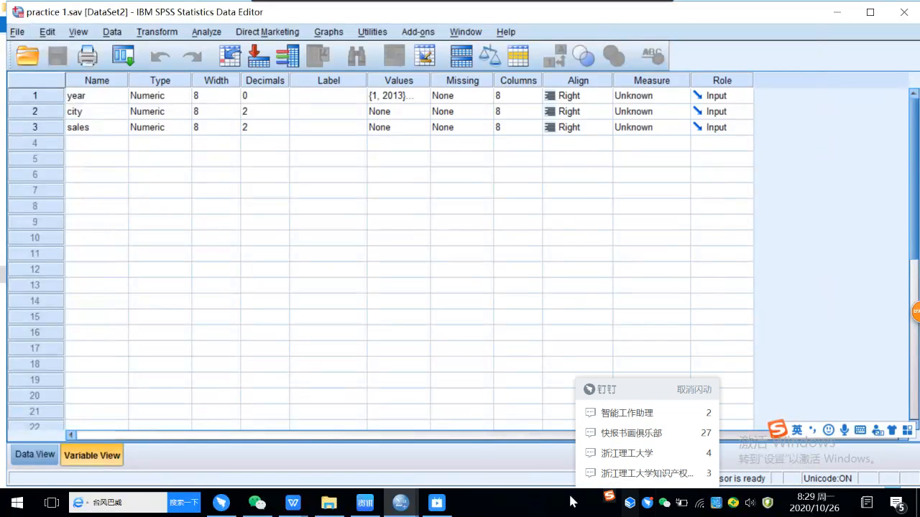
pyautogui.moveTo(446, 498)
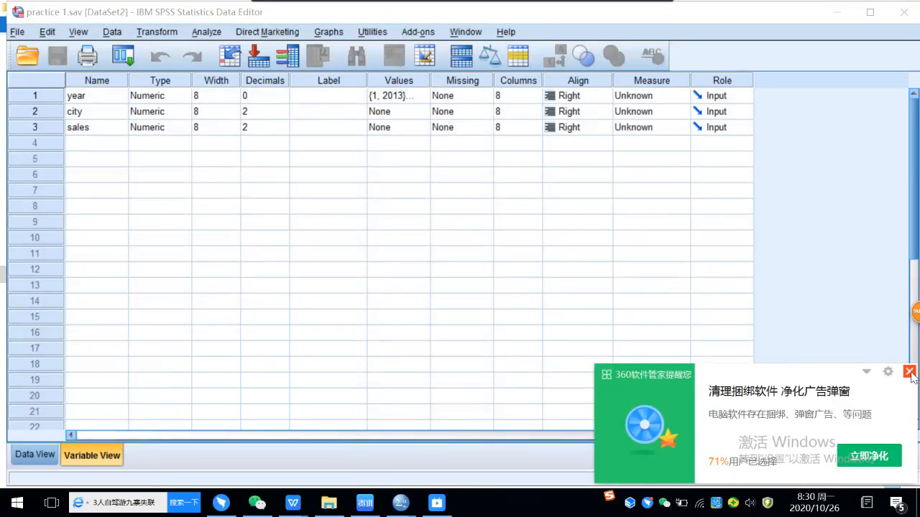
pyautogui.click(909, 371)
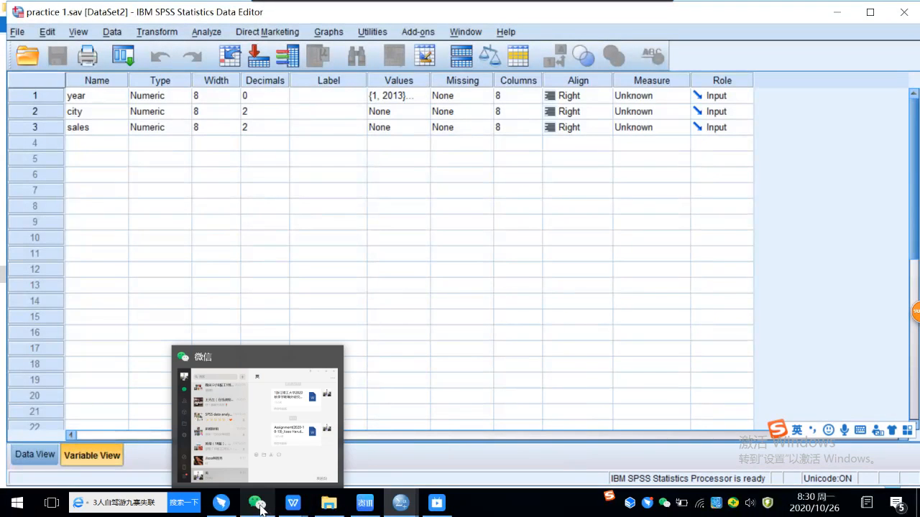
# Step: Check the SPSS statistics 2020 group chat, minimize it again and dismiss the advertisement pop-up
pyautogui.moveTo(227, 512)
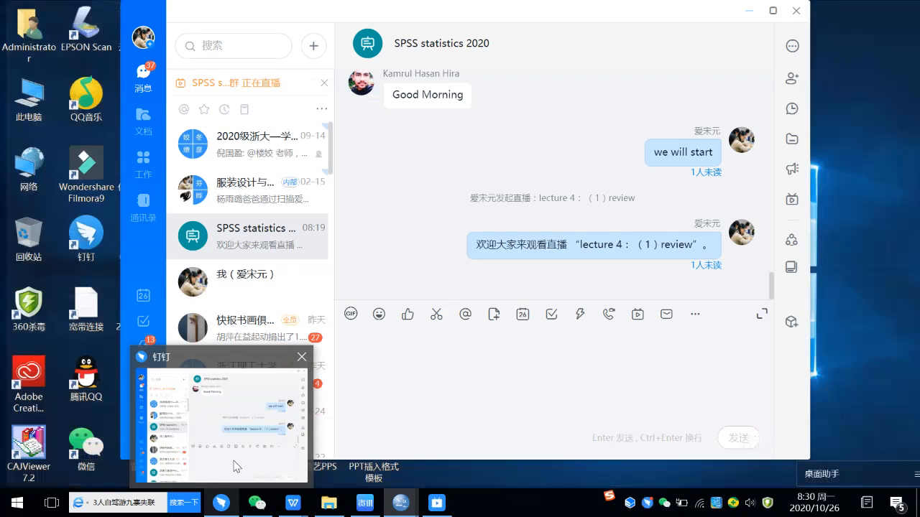
pyautogui.click(232, 462)
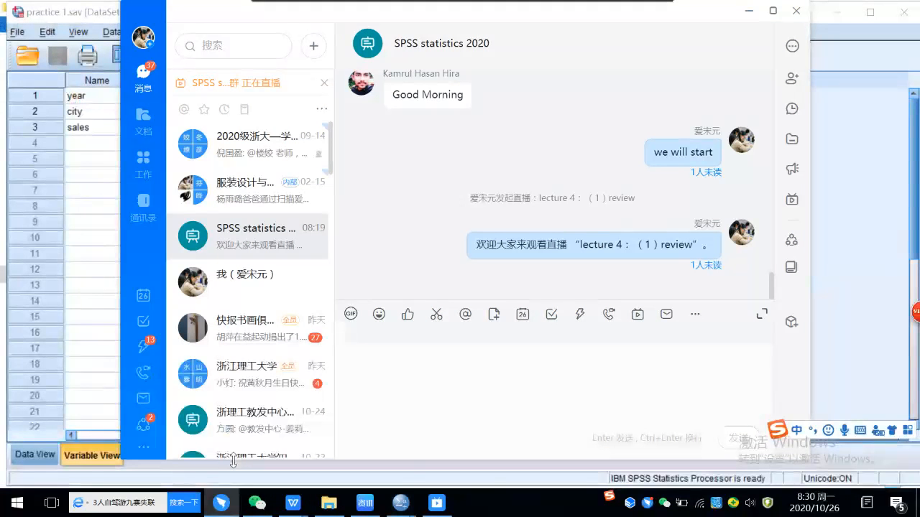
pyautogui.click(746, 15)
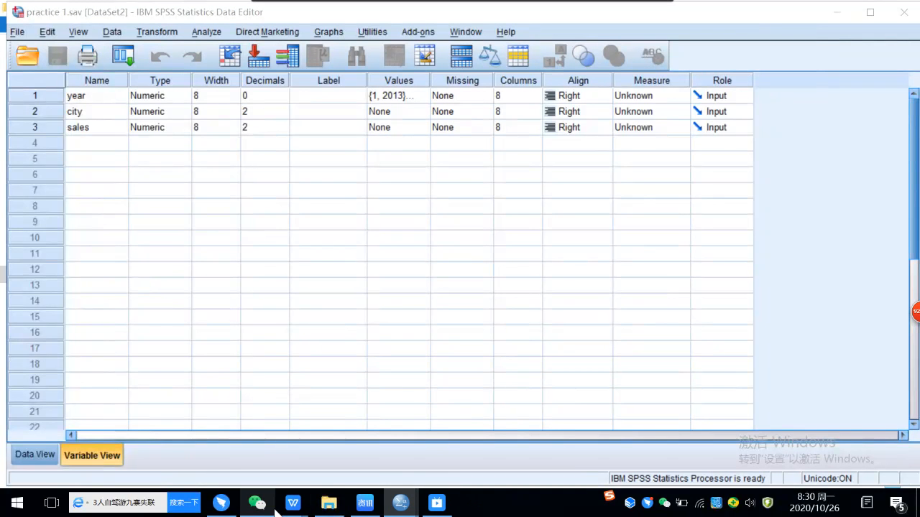
pyautogui.moveTo(268, 512)
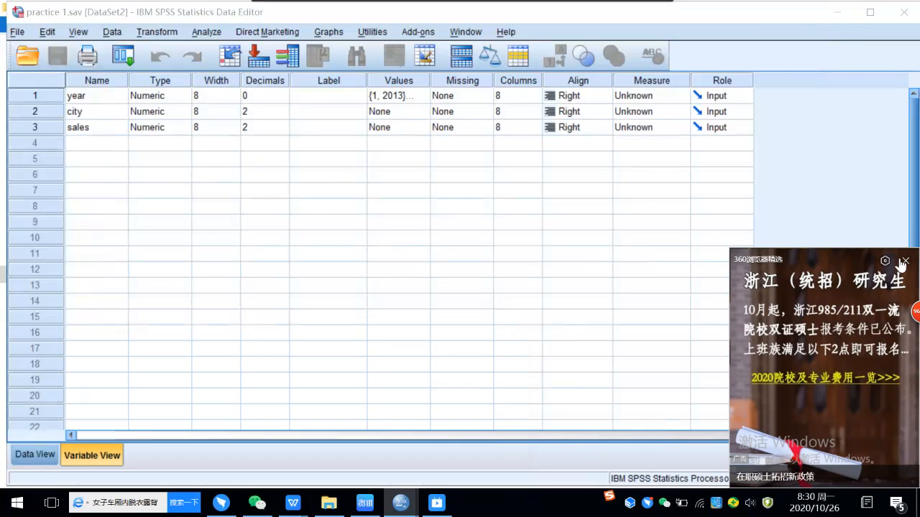
pyautogui.click(907, 261)
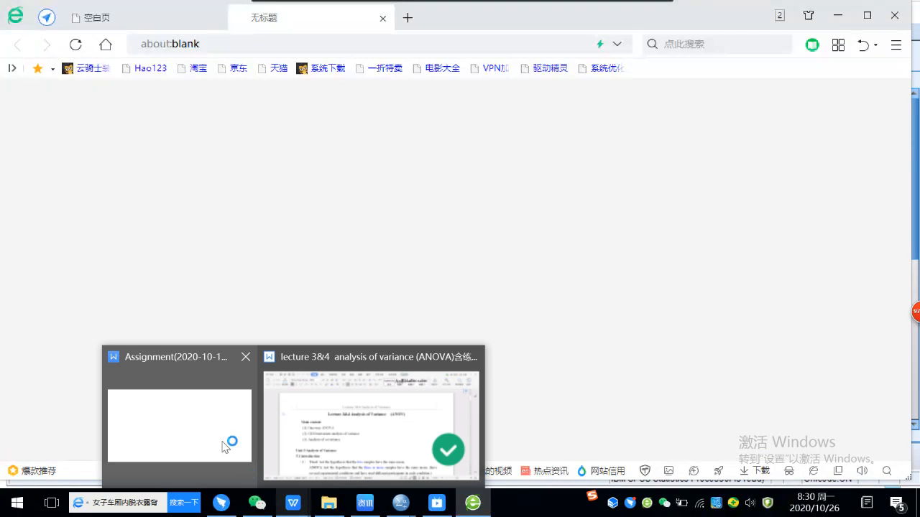
# Step: Switch to the student's assignment document in WPS Office and view Practice 1 at its beginning
pyautogui.click(210, 419)
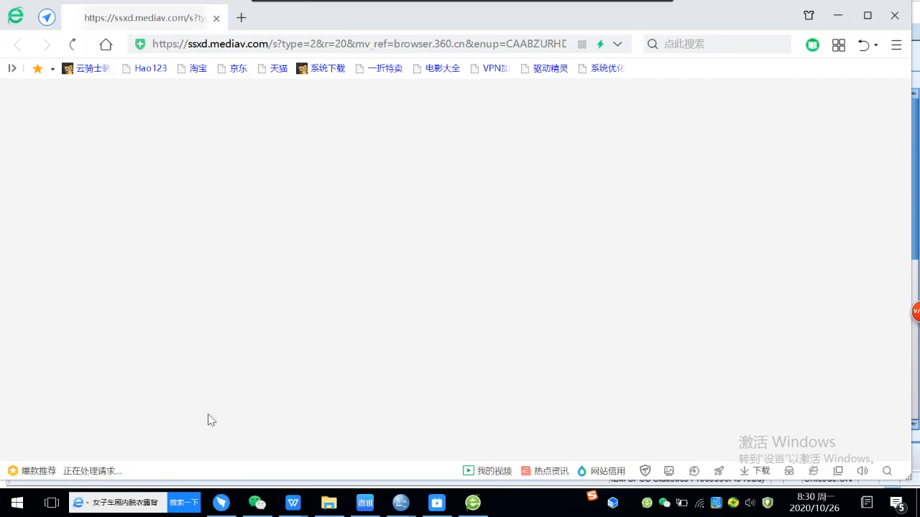
pyautogui.scroll(3, 408, 389)
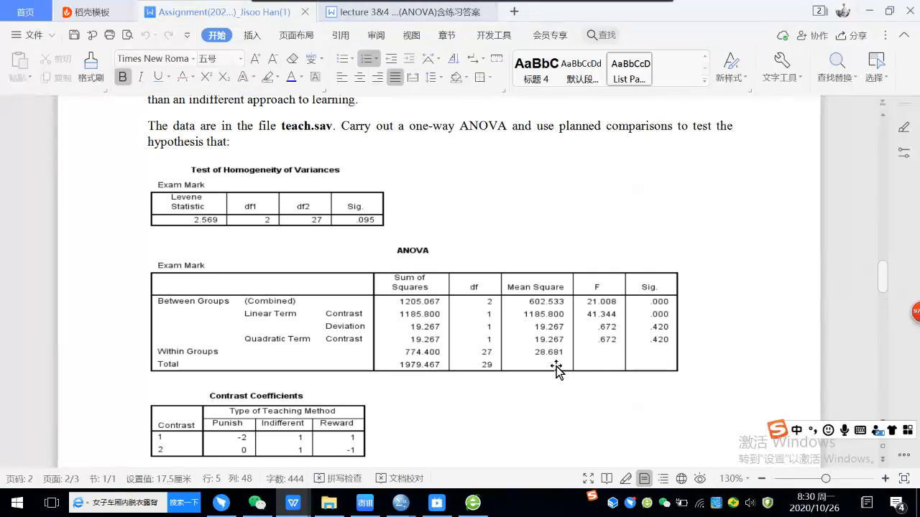
pyautogui.moveTo(886, 287); pyautogui.dragTo(863, 124)
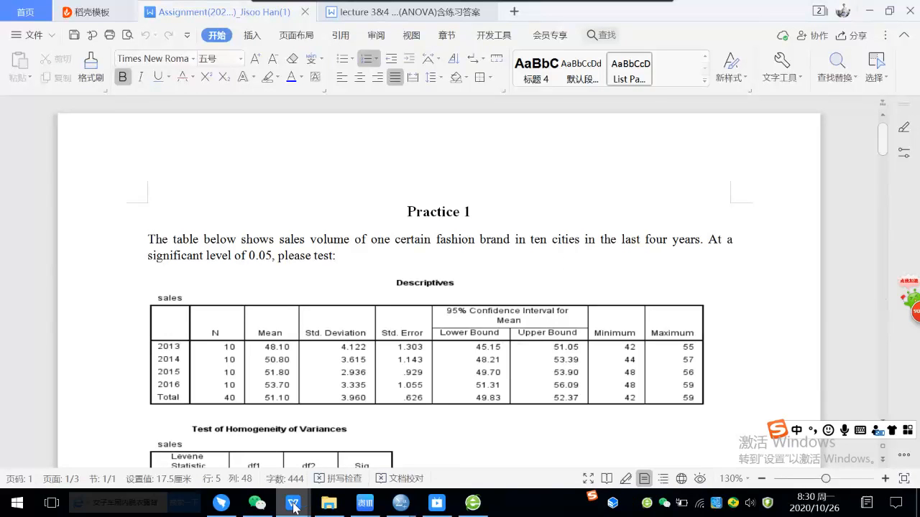
# Step: Switch to the lecture 3&4 ANOVA document and find the Practice 1 exercise with its sales volume table
pyautogui.moveTo(293, 506)
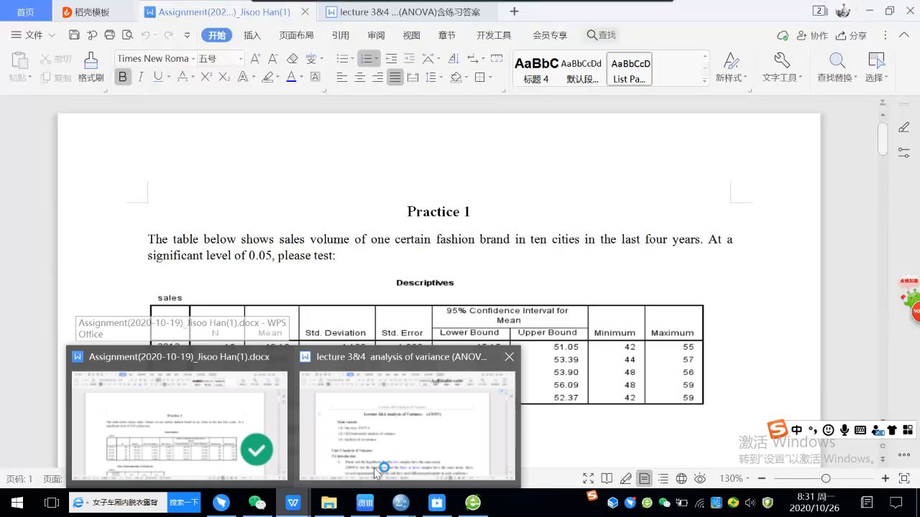
pyautogui.click(409, 12)
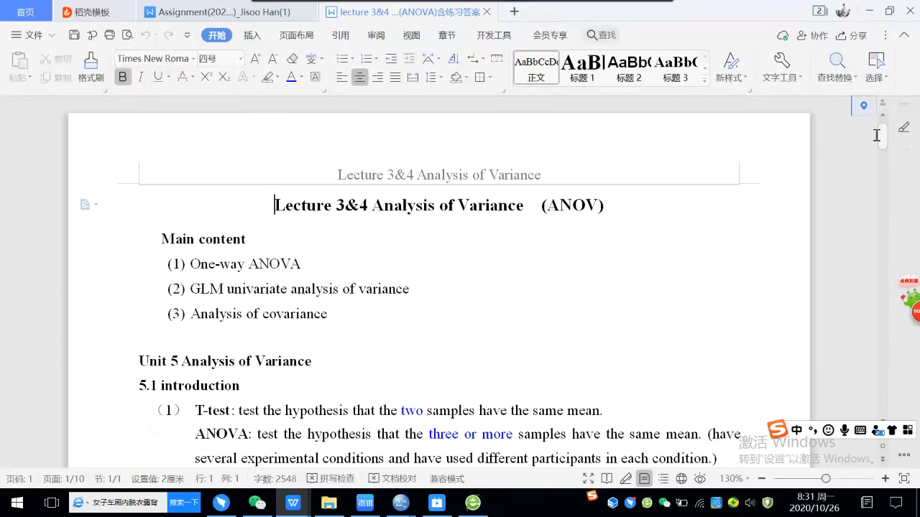
pyautogui.moveTo(882, 142); pyautogui.dragTo(887, 314)
pyautogui.scroll(7, 637, 310)
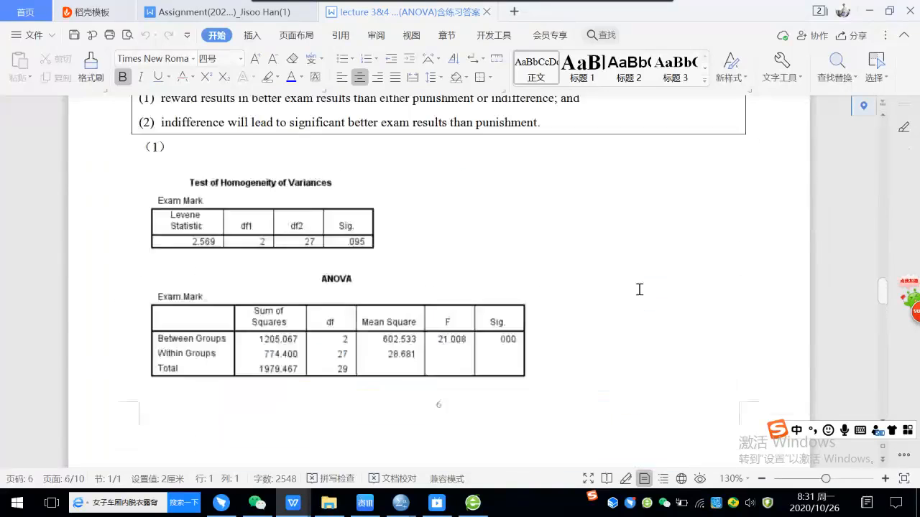
pyautogui.scroll(7, 645, 287)
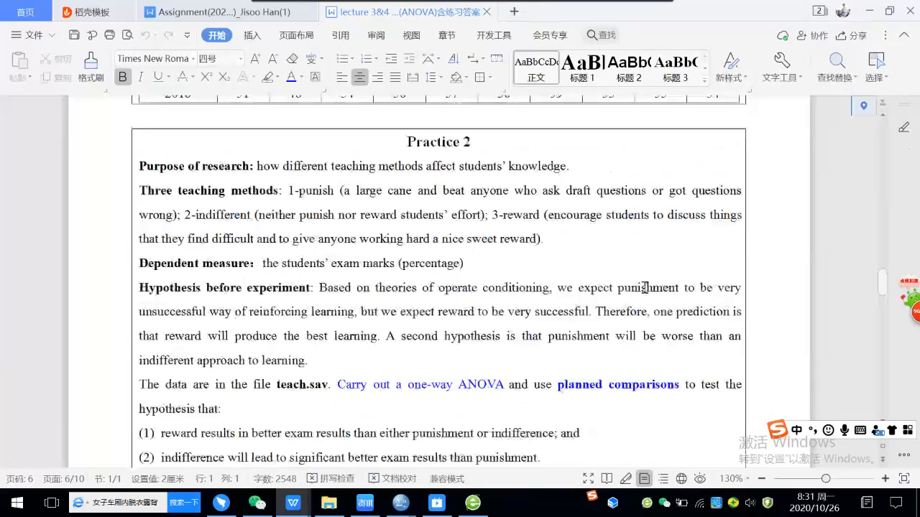
pyautogui.scroll(7, 640, 288)
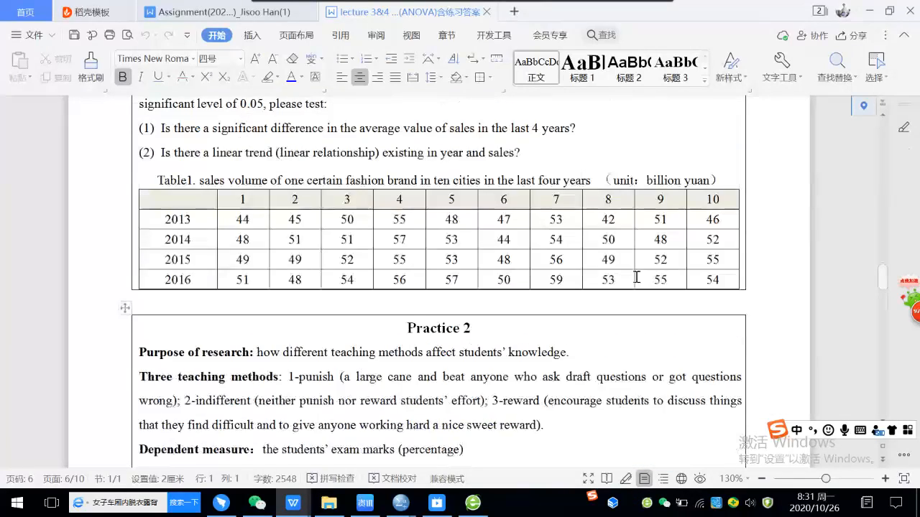
pyautogui.scroll(-1, 636, 283)
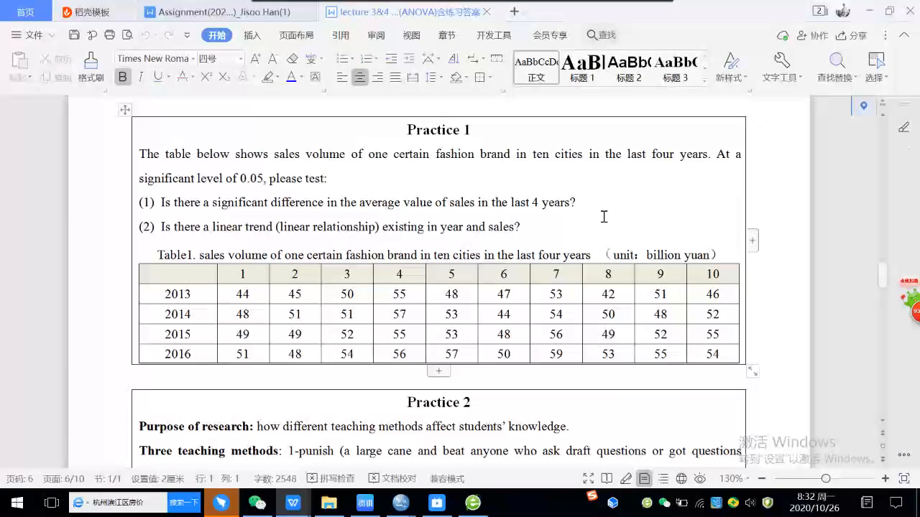
# Step: Colour the word "years" in question (1) of Practice 1 blue and dismiss the news pop-ups
pyautogui.moveTo(537, 207); pyautogui.dragTo(566, 199)
pyautogui.click(291, 76)
pyautogui.click(607, 204)
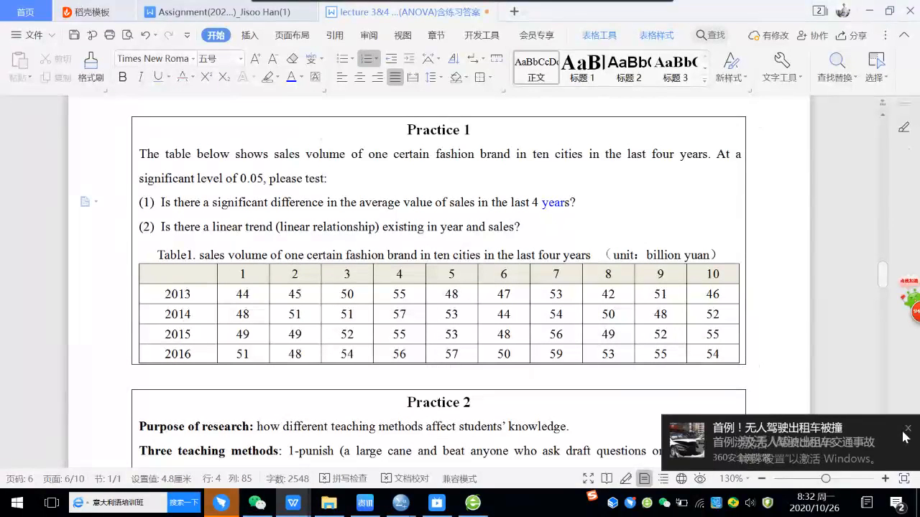
pyautogui.click(907, 427)
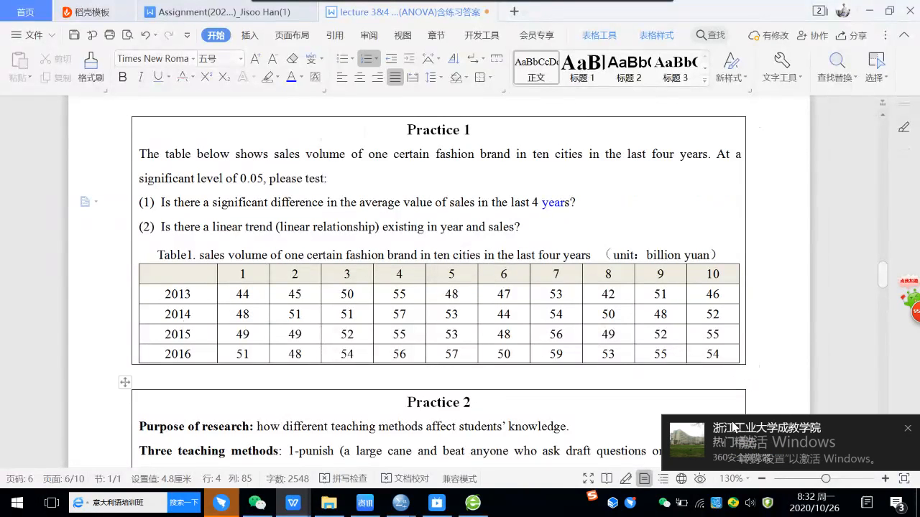
pyautogui.click(908, 429)
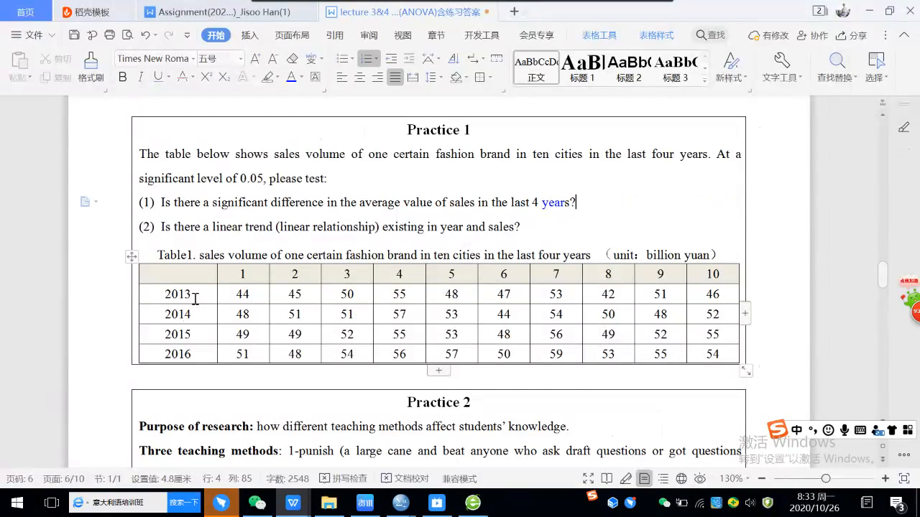
# Step: Highlight in turn the year labels, the city numbers 1 to 10 and all the sales values in Table1
pyautogui.moveTo(195, 298); pyautogui.dragTo(166, 354)
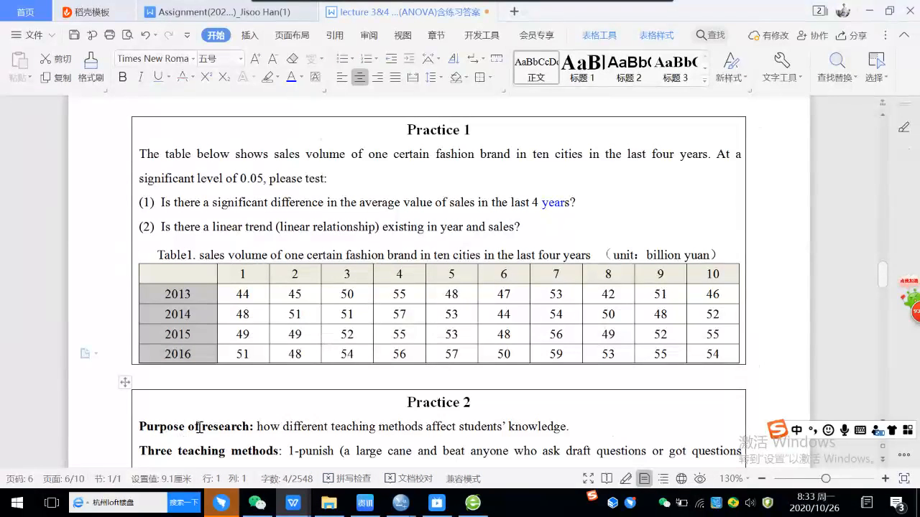
pyautogui.moveTo(241, 273); pyautogui.dragTo(714, 272)
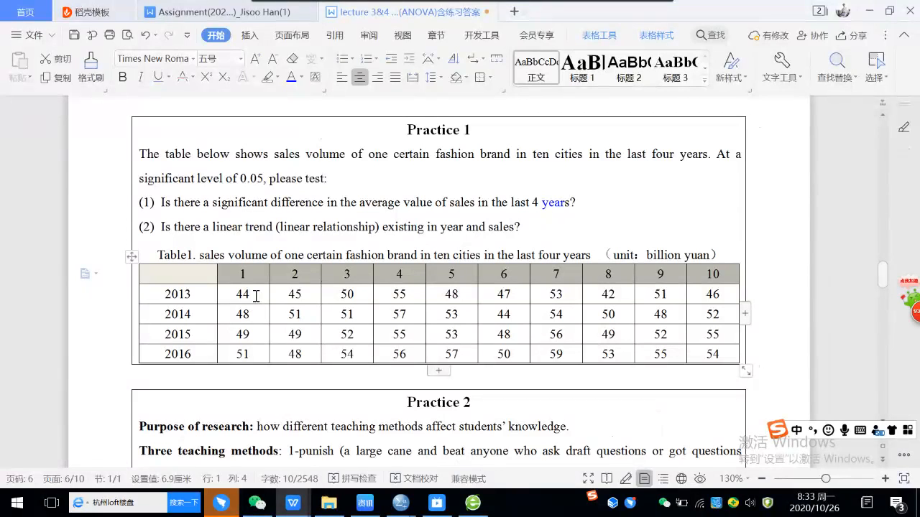
pyautogui.click(252, 299)
pyautogui.moveTo(236, 295); pyautogui.dragTo(716, 350)
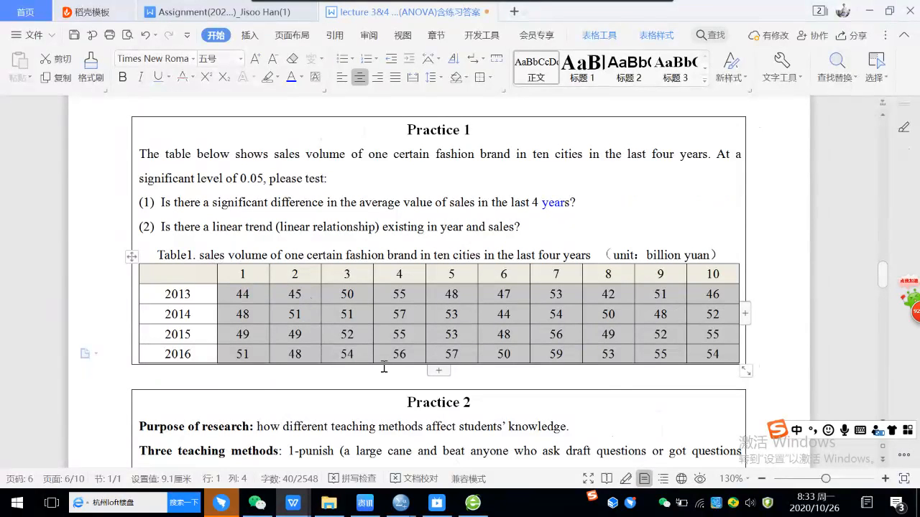
# Step: Switch to the practice 1.sav dataset in SPSS Statistics and show its data values
pyautogui.moveTo(322, 509)
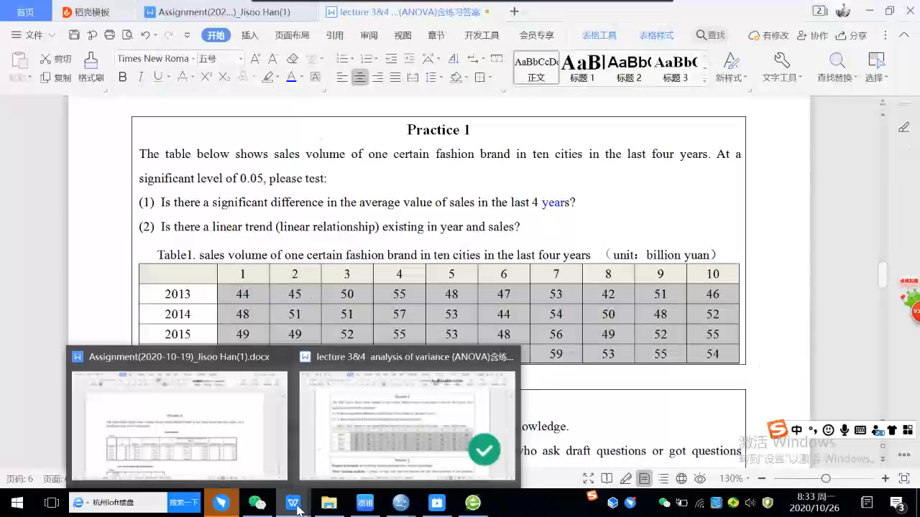
pyautogui.moveTo(399, 508)
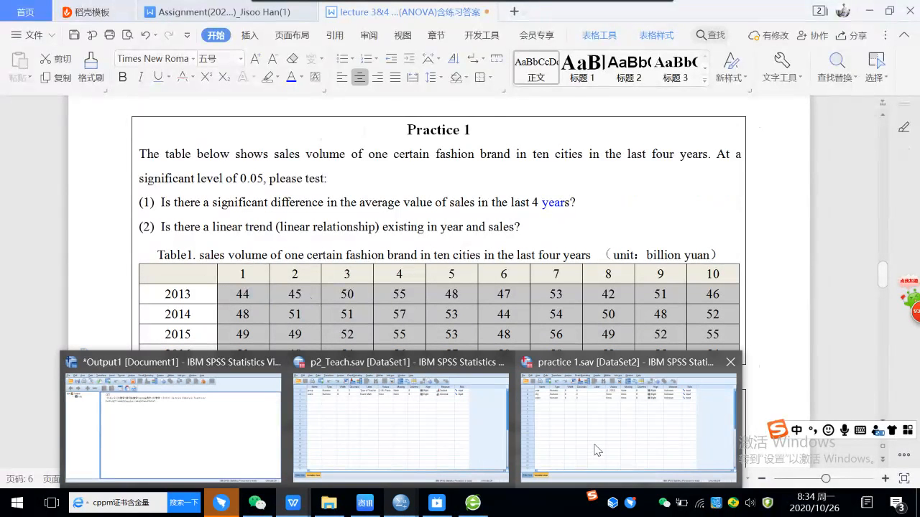
pyautogui.click(625, 424)
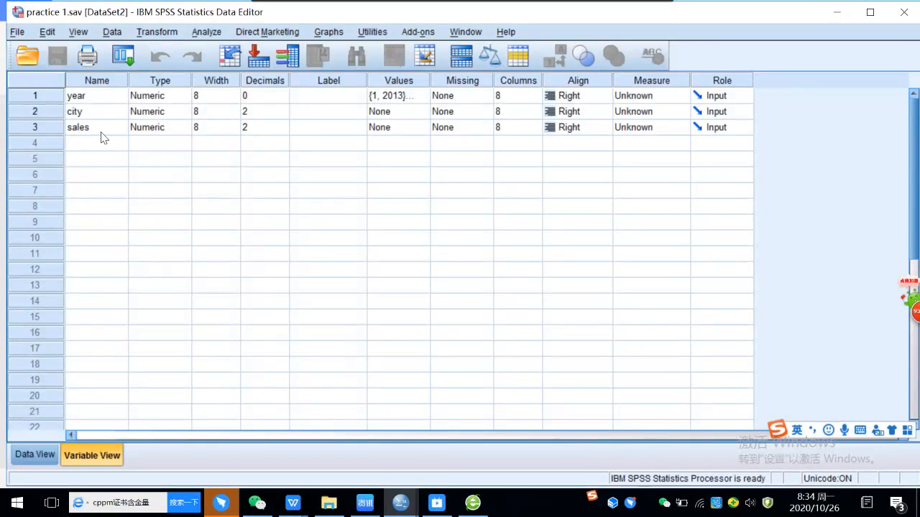
pyautogui.click(31, 452)
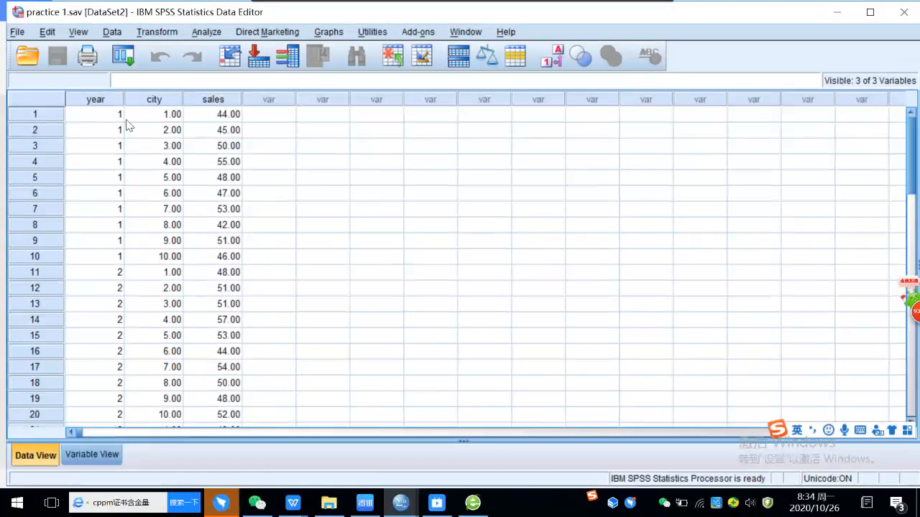
# Step: Review the value labels defined for the year variable and accept them as they are
pyautogui.click(92, 454)
pyautogui.click(391, 98)
pyautogui.click(421, 97)
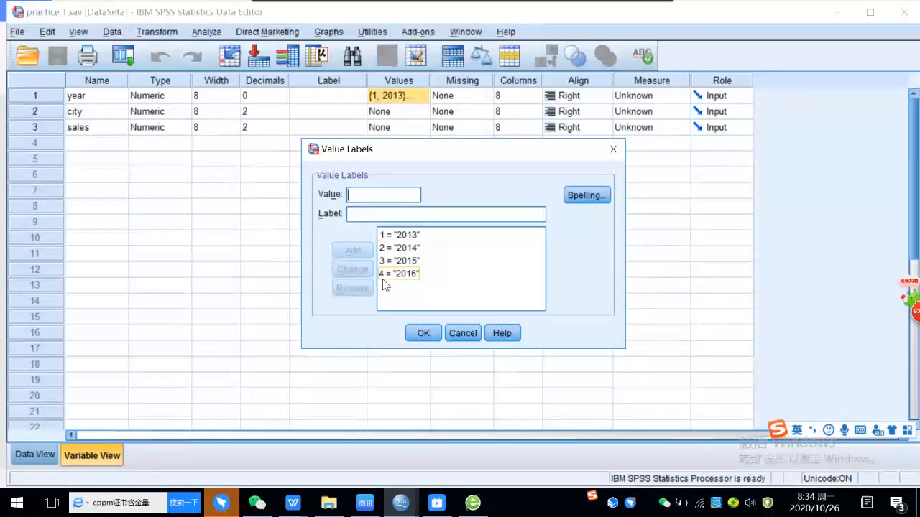
pyautogui.click(424, 334)
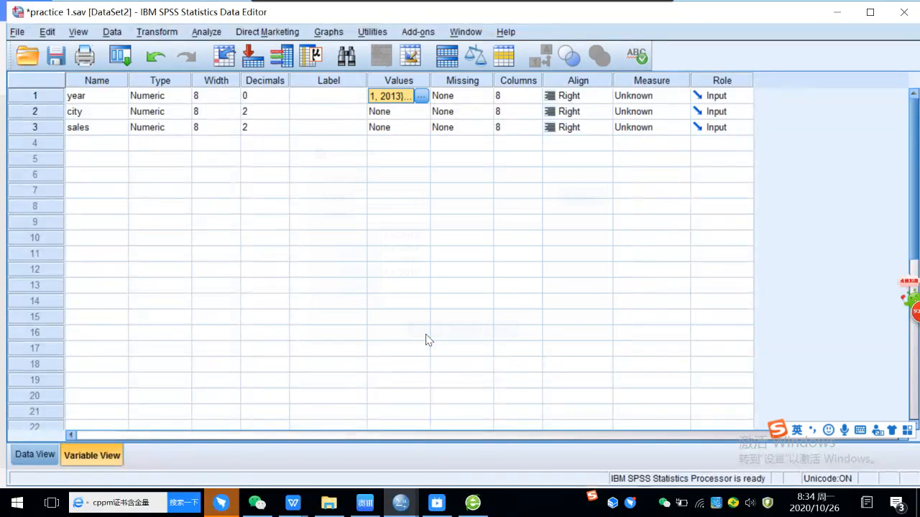
# Step: Show the data rows again and look through the year, city and sales values for all four years
pyautogui.click(25, 455)
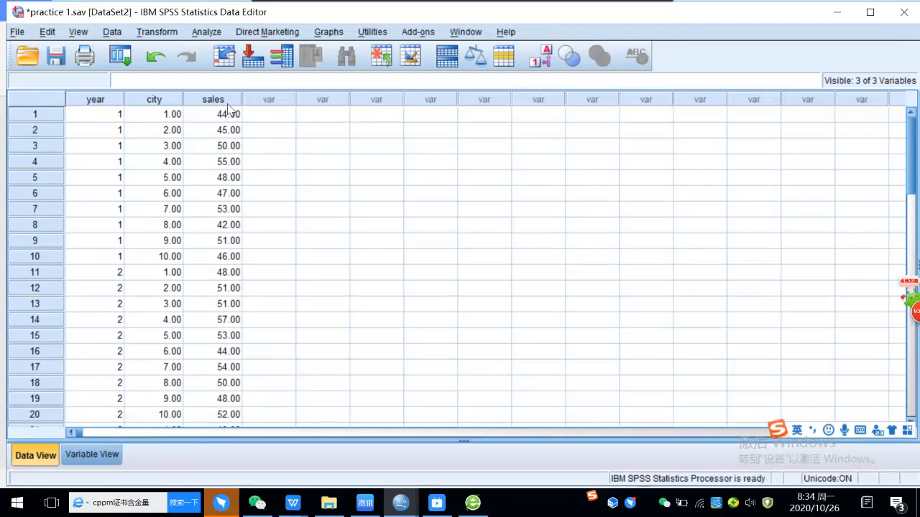
pyautogui.scroll(-1, 132, 312)
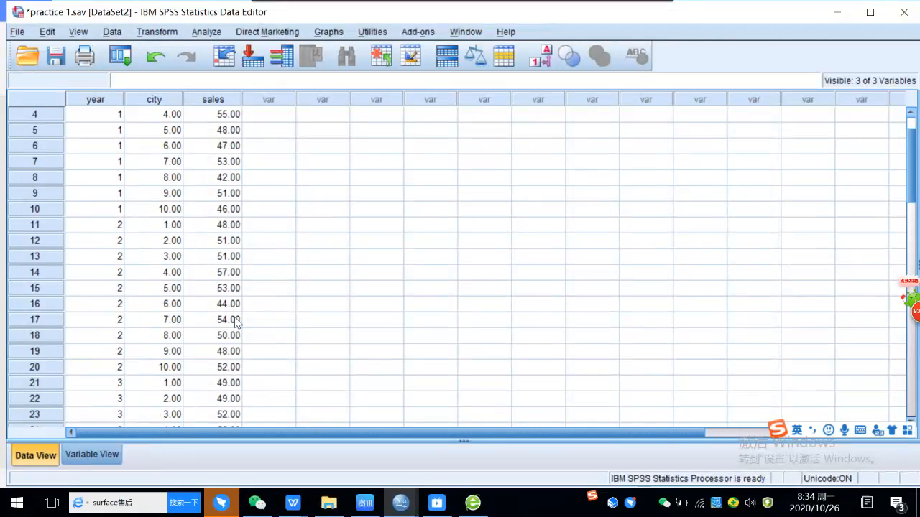
pyautogui.scroll(-3, 216, 352)
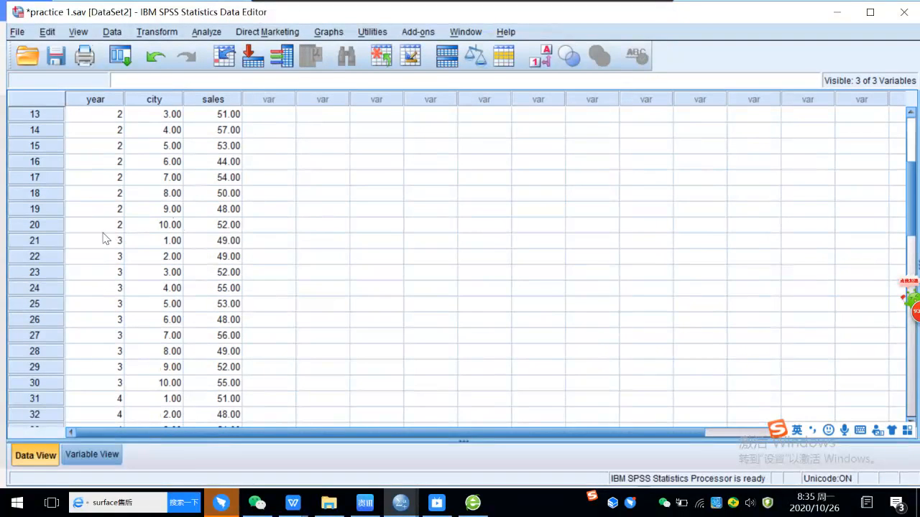
pyautogui.scroll(-1, 141, 373)
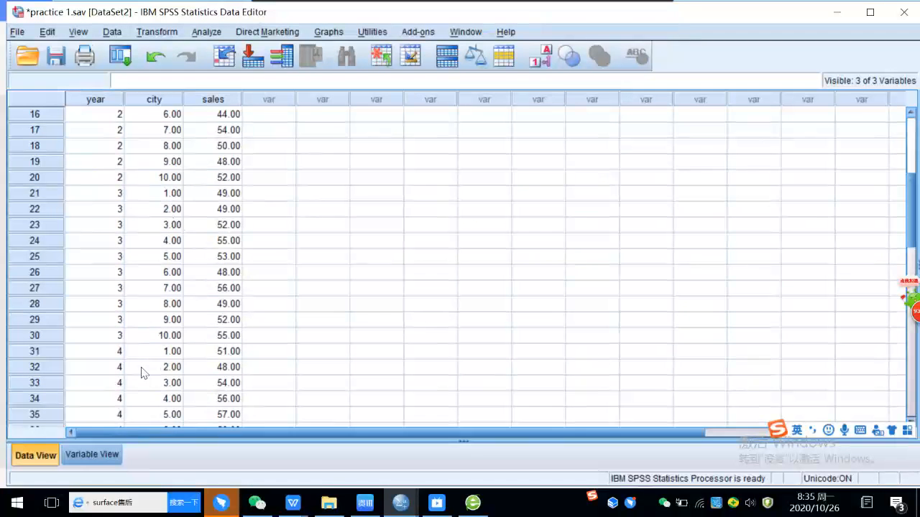
# Step: Set up a One-Way ANOVA with sales as the dependent variable and year as the factor, and dismiss the advert pop-up
pyautogui.scroll(-3, 142, 373)
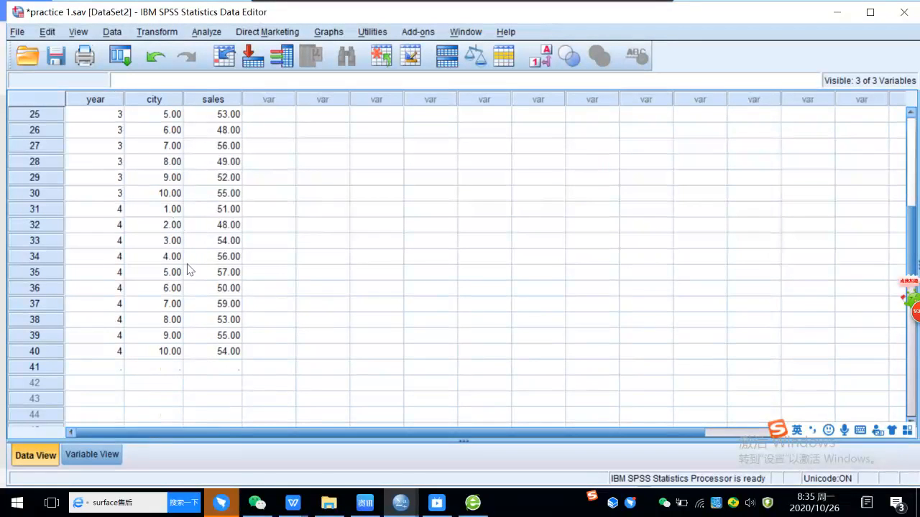
pyautogui.scroll(8, 277, 180)
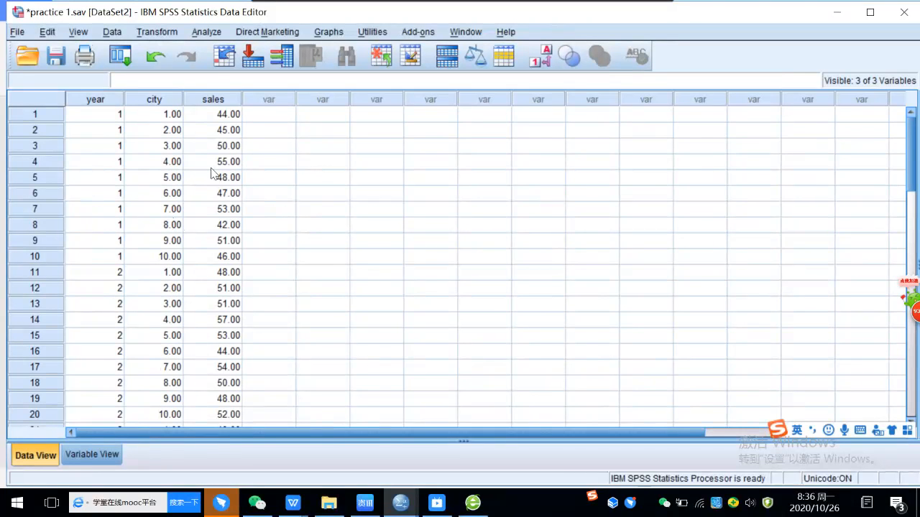
pyautogui.click(207, 32)
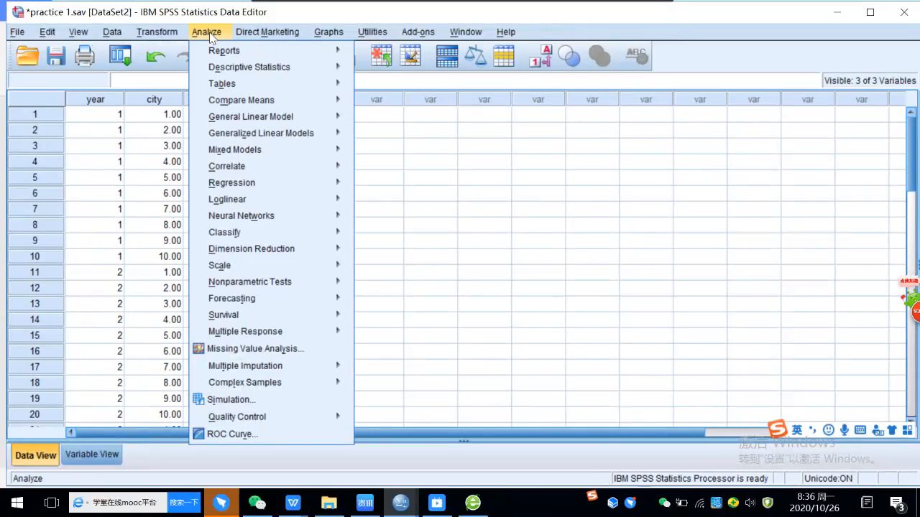
pyautogui.moveTo(251, 107)
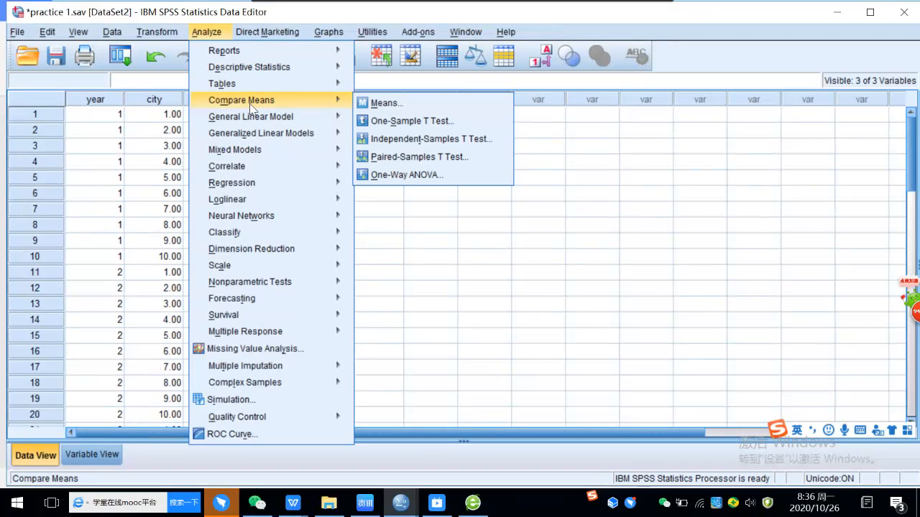
pyautogui.click(422, 177)
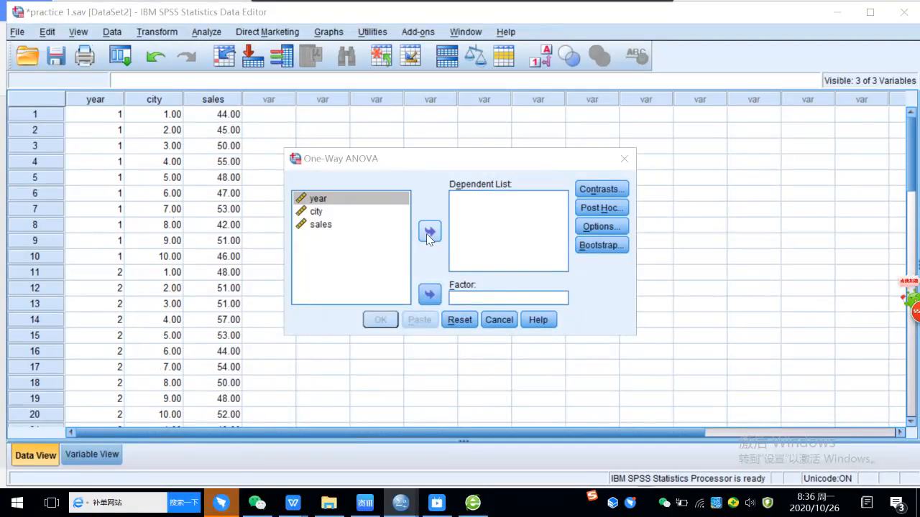
pyautogui.click(326, 228)
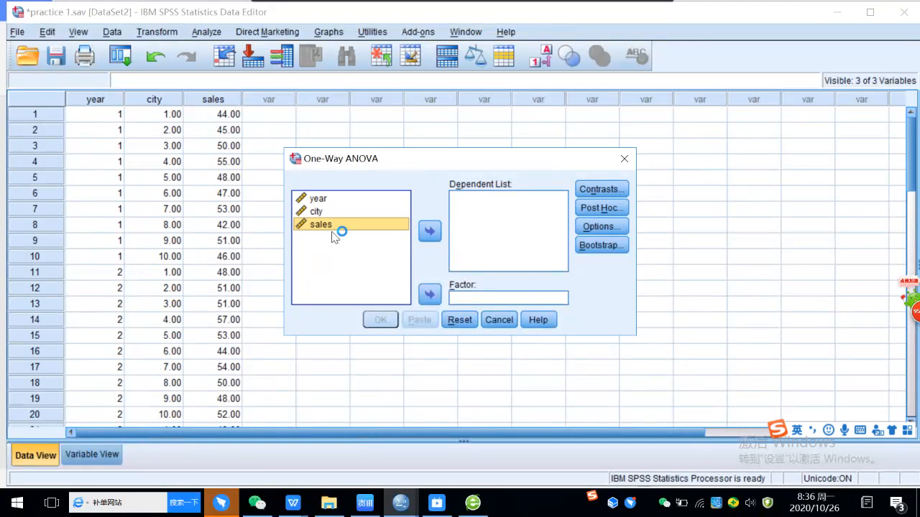
pyautogui.click(429, 233)
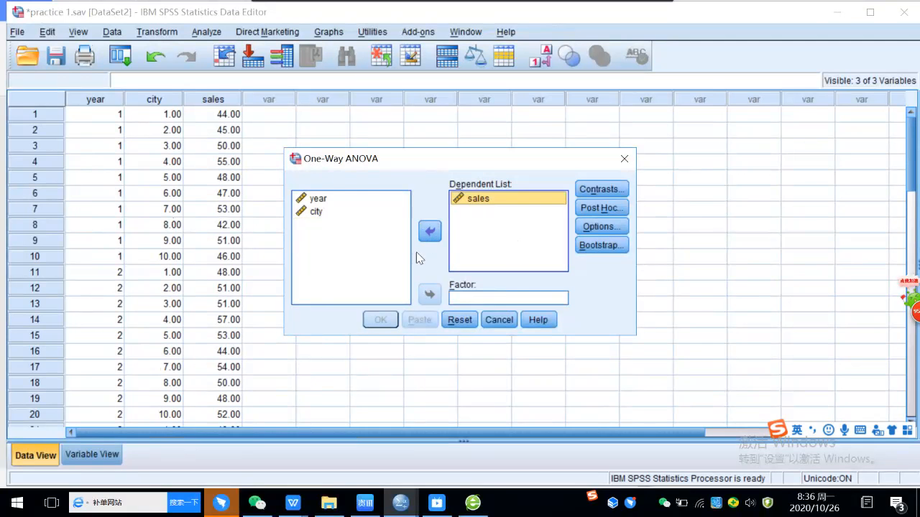
pyautogui.click(323, 210)
pyautogui.click(322, 201)
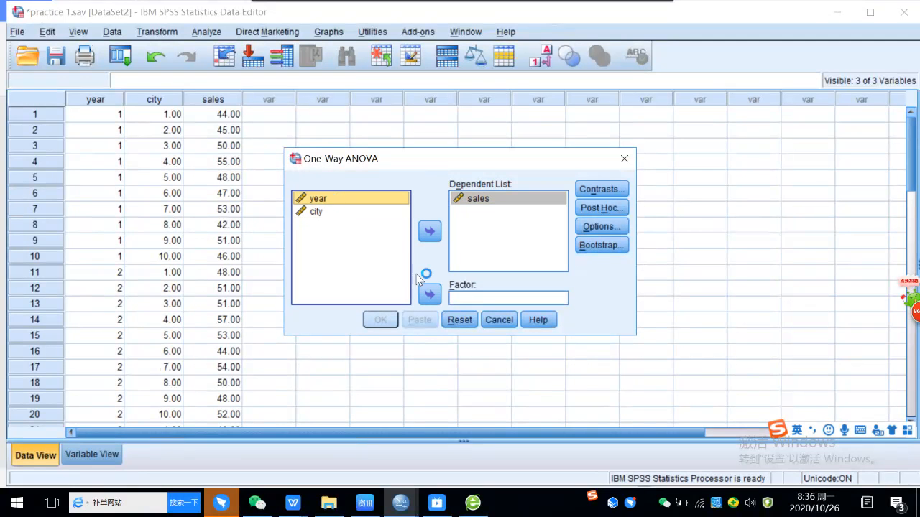
pyautogui.click(429, 294)
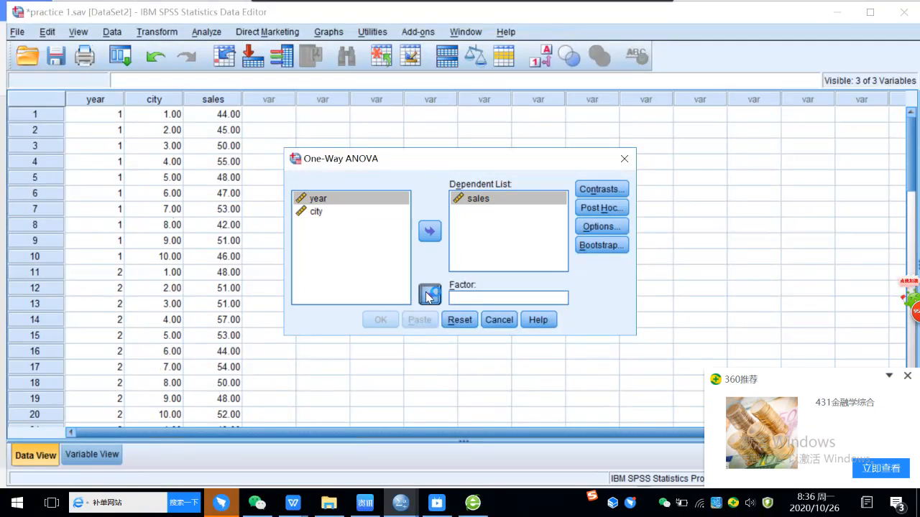
pyautogui.click(907, 376)
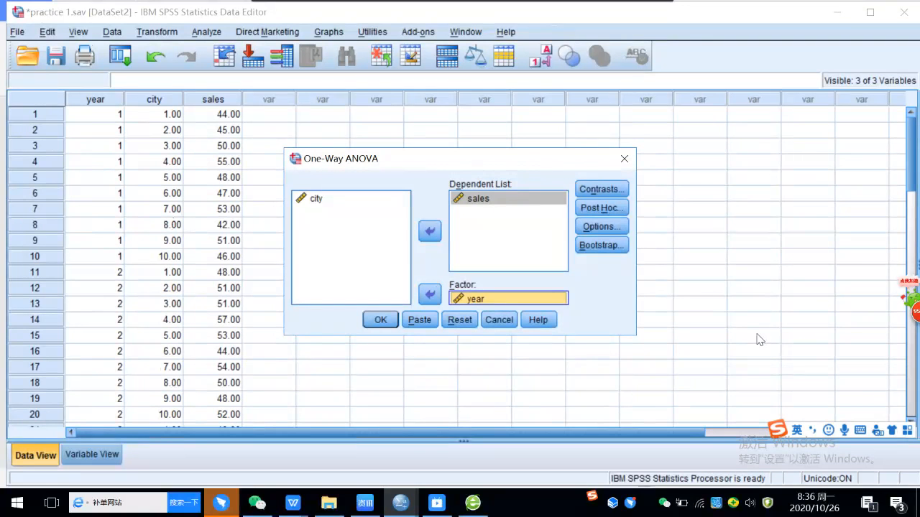
# Step: Add the homogeneity of variance test, Brown-Forsythe, Welch and a means plot to the analysis options and run the ANOVA
pyautogui.click(601, 226)
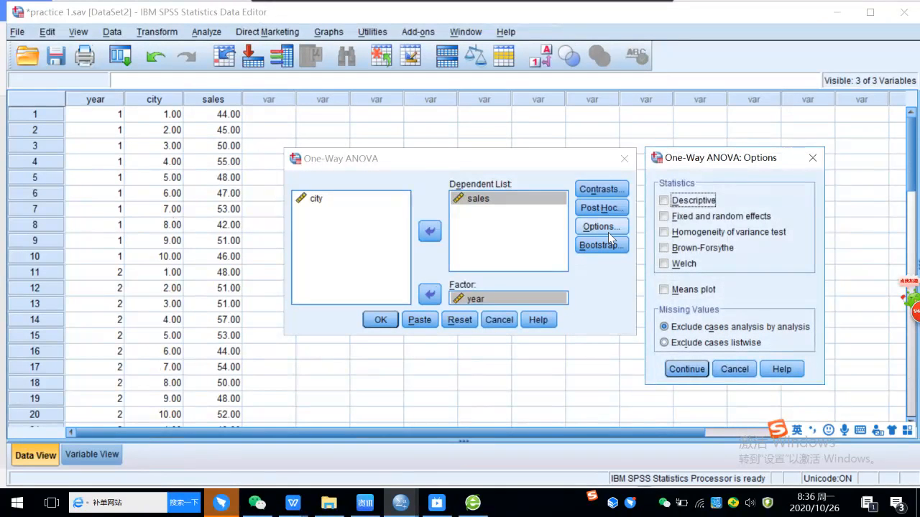
pyautogui.click(665, 234)
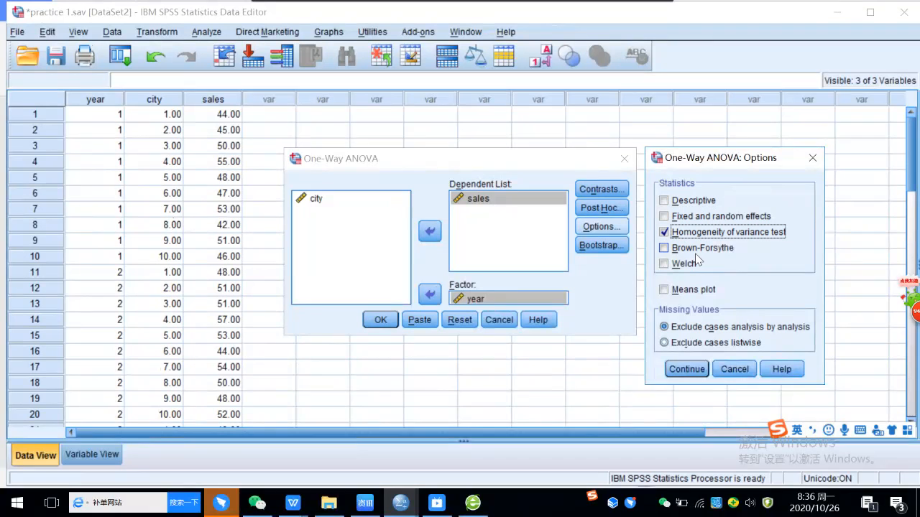
pyautogui.click(665, 250)
pyautogui.click(666, 265)
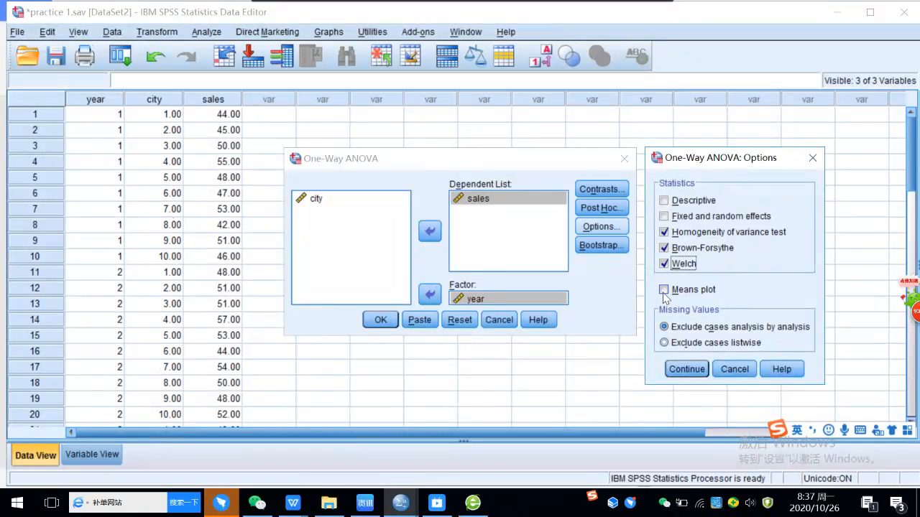
pyautogui.click(664, 291)
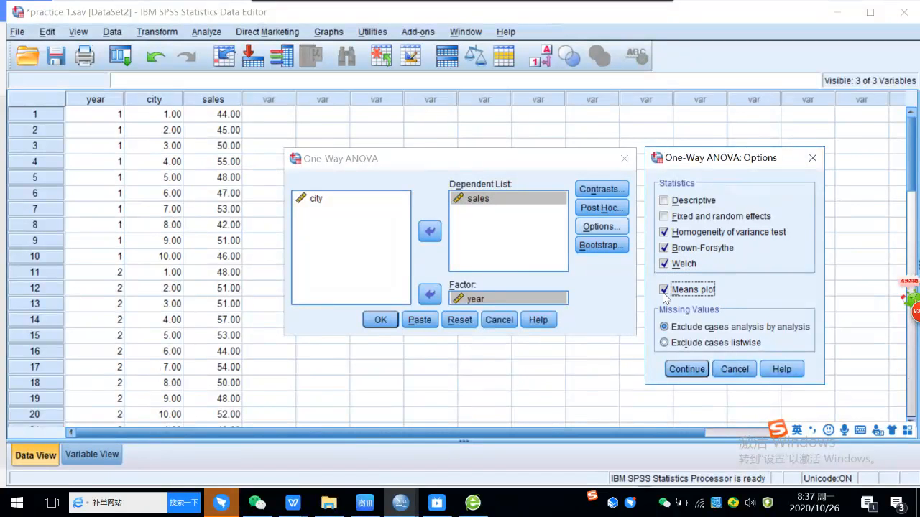
pyautogui.click(694, 374)
pyautogui.click(380, 321)
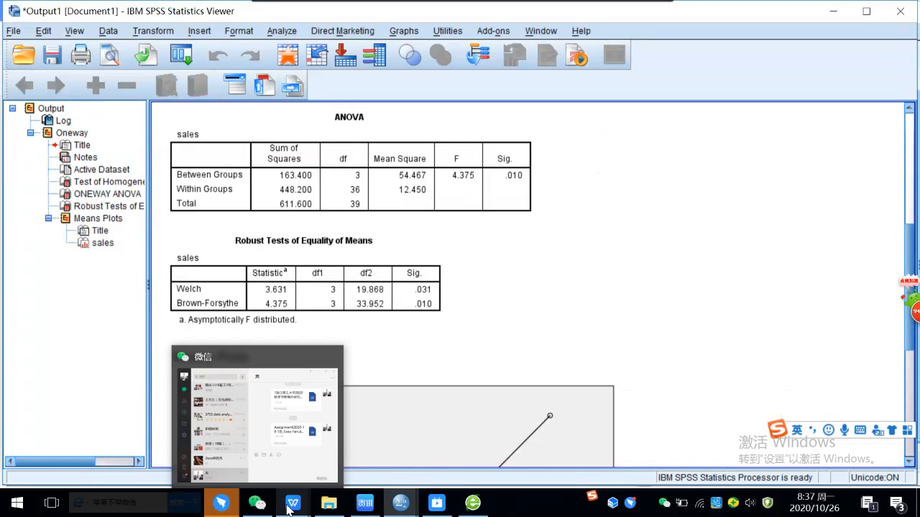
# Step: Switch to the Assignment document in WPS and examine Practice 1's descriptives, homogeneity, ANOVA and robust test tables down to question (1)
pyautogui.click(289, 505)
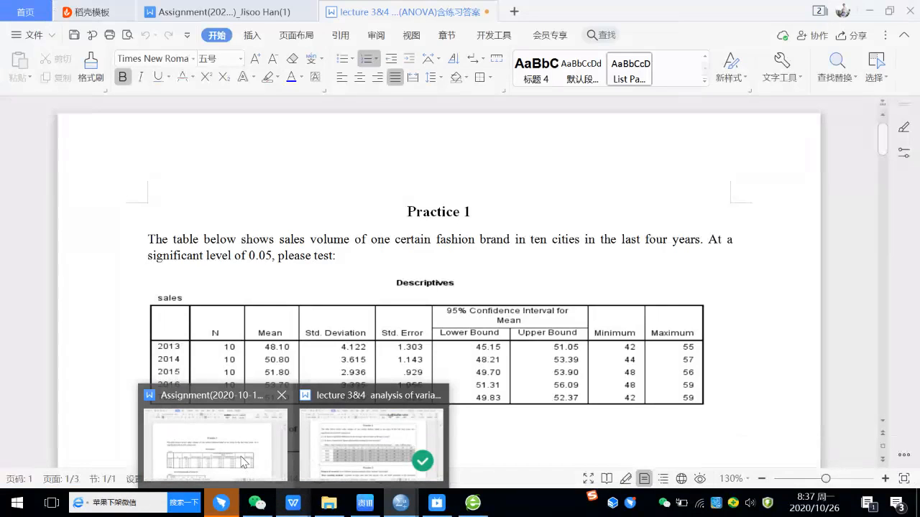
pyautogui.click(242, 462)
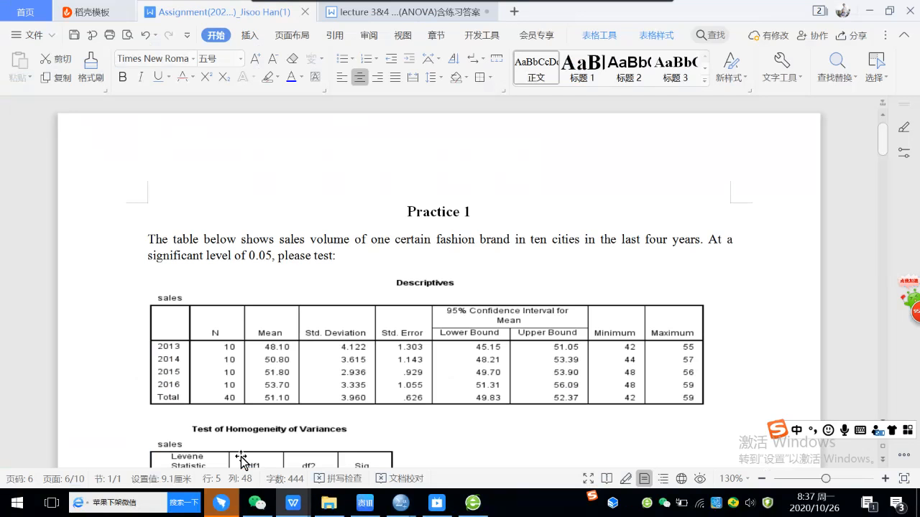
pyautogui.scroll(-3, 462, 353)
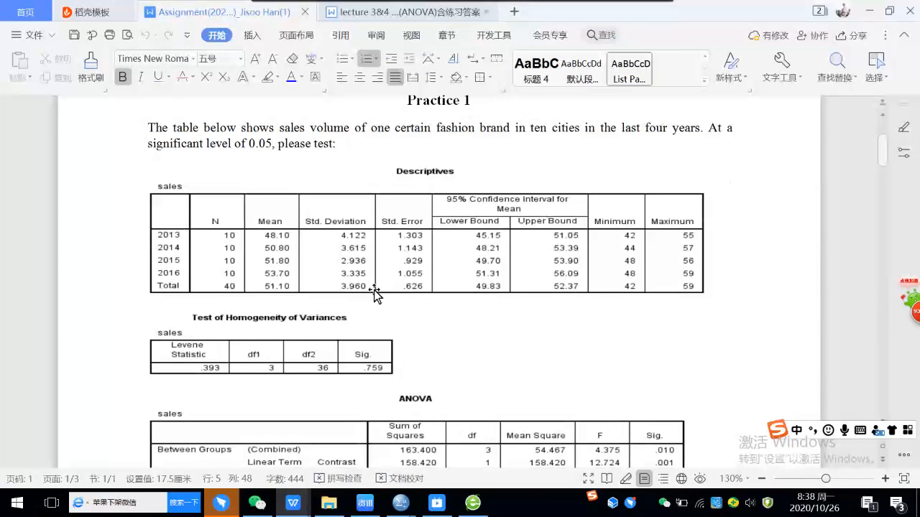
pyautogui.scroll(-1, 403, 286)
pyautogui.scroll(-3, 401, 288)
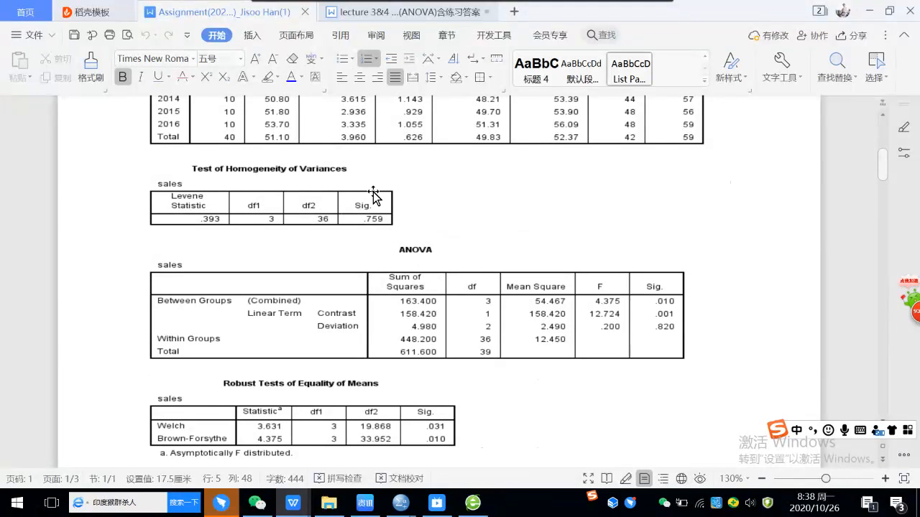
pyautogui.scroll(-1, 479, 240)
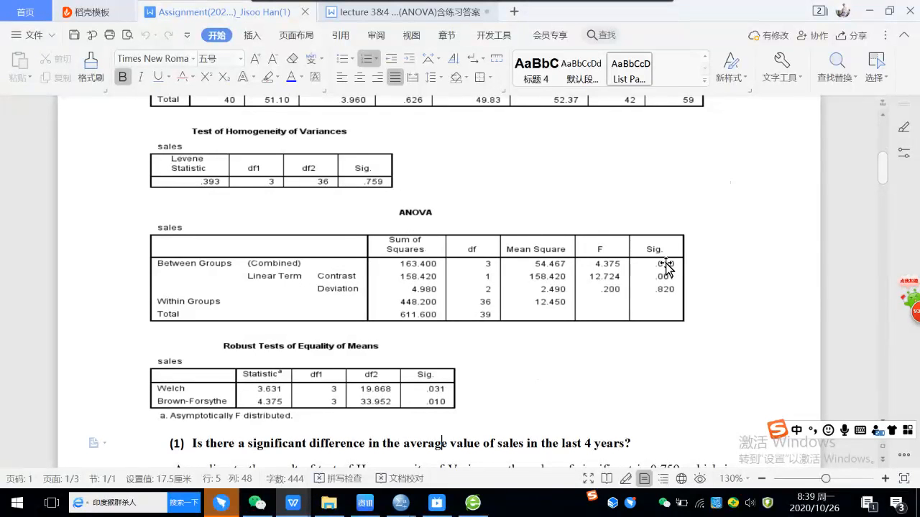
pyautogui.scroll(-1, 581, 329)
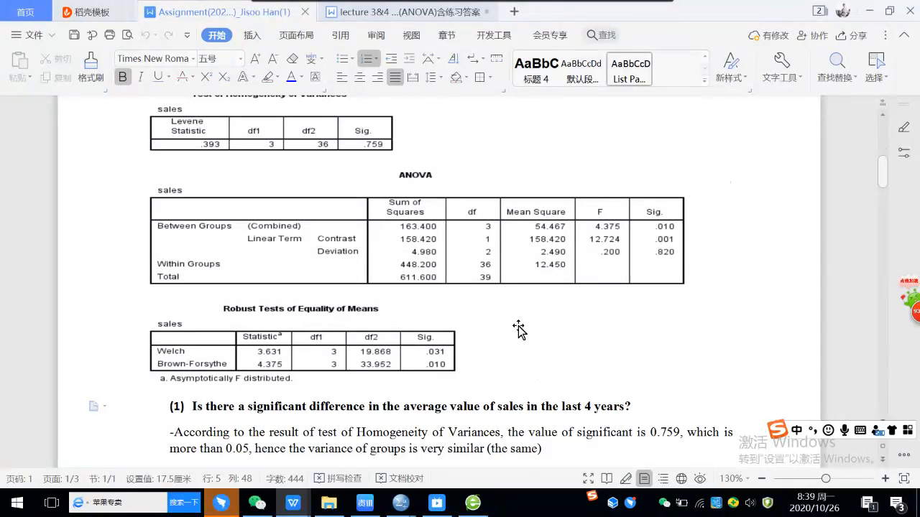
pyautogui.scroll(-1, 525, 325)
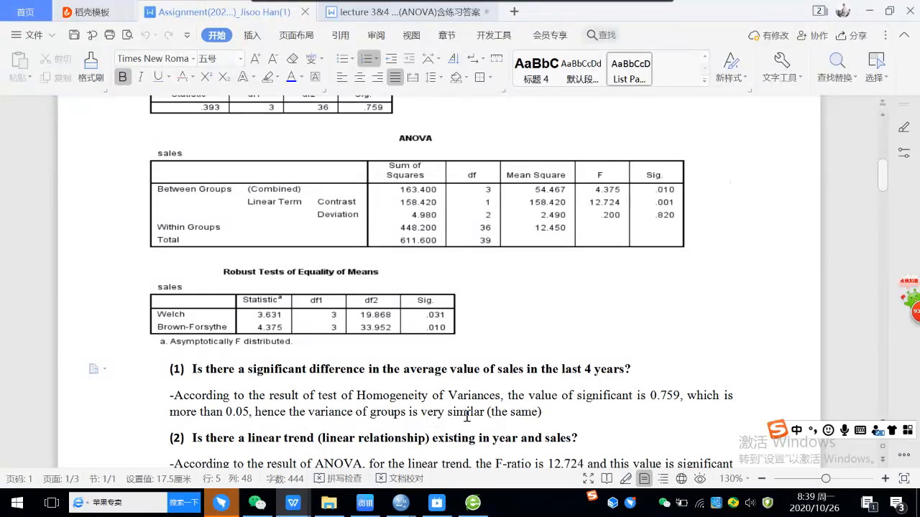
# Step: Insert an empty paragraph below the answer to question (1) and close the news pop-up covering the document
pyautogui.click(562, 417)
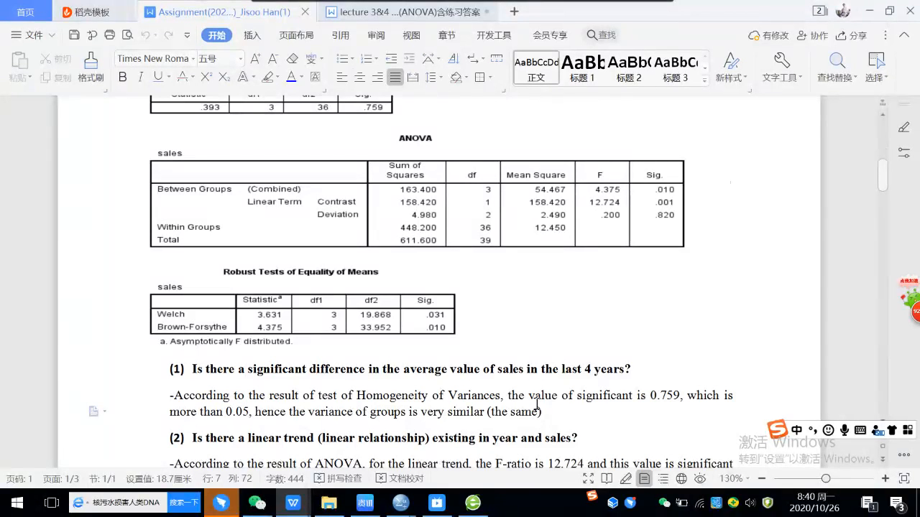
pyautogui.press('Return')
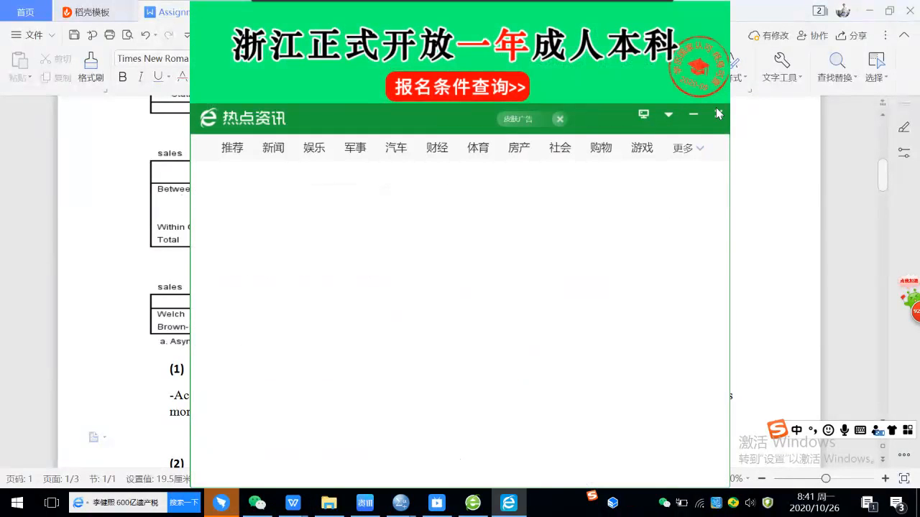
pyautogui.click(718, 115)
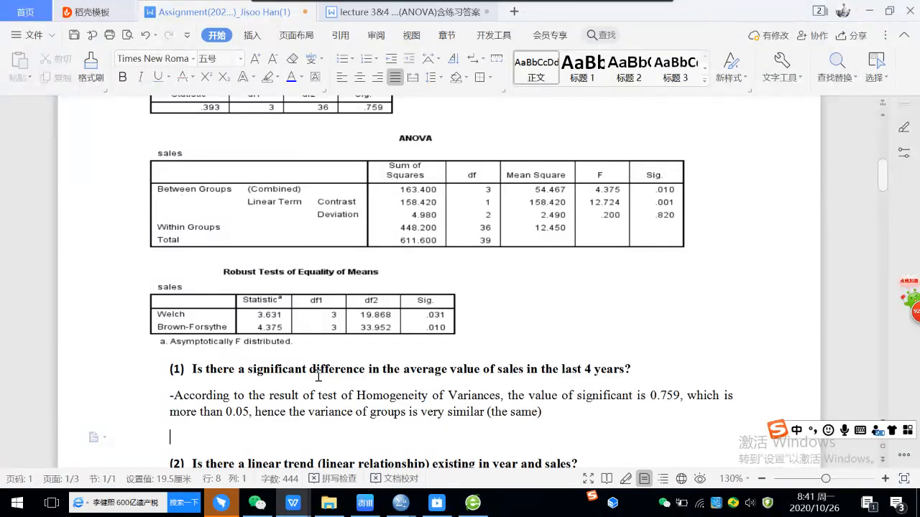
# Step: Read question (2) on the linear trend with its answer, and switch back to the practice 1.sav dataset in SPSS Statistics
pyautogui.scroll(-1, 483, 367)
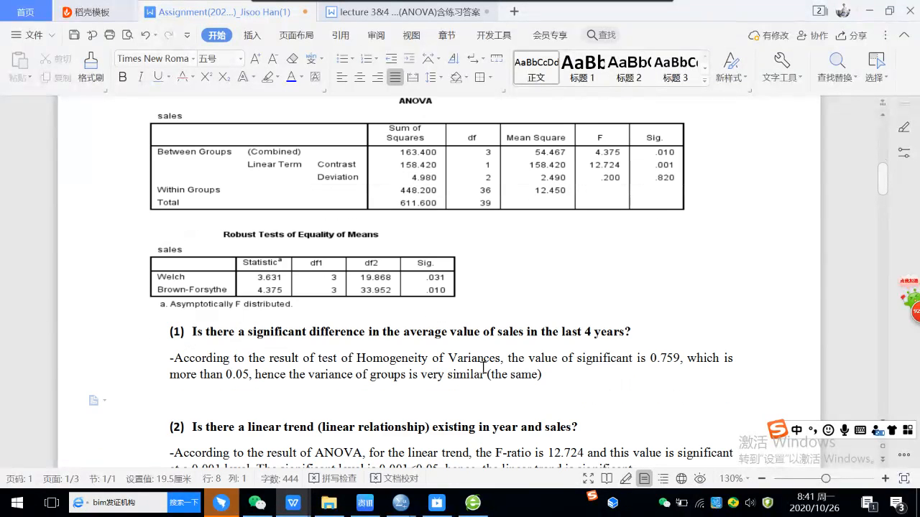
pyautogui.scroll(-4, 483, 367)
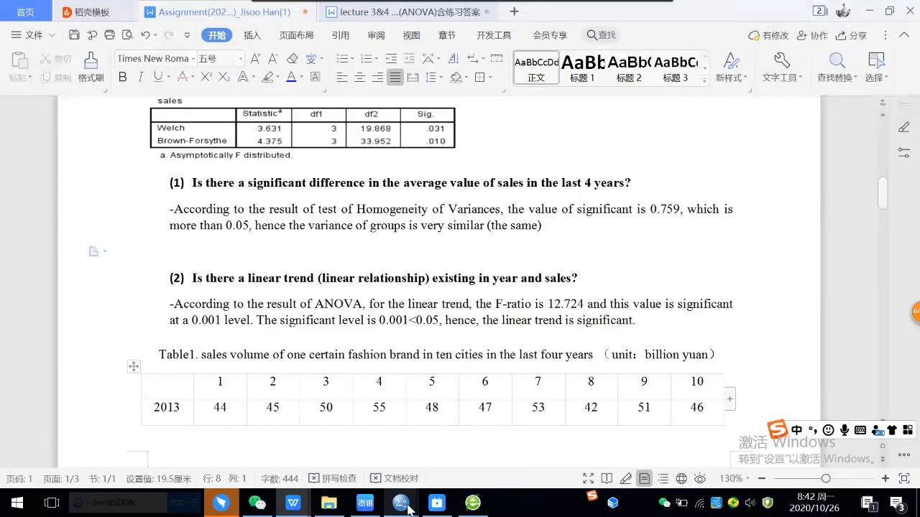
pyautogui.moveTo(408, 509)
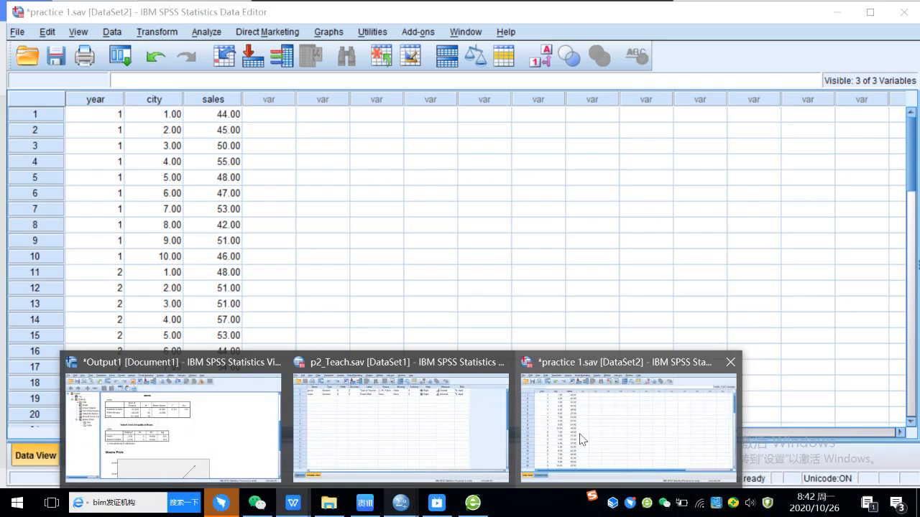
pyautogui.click(575, 437)
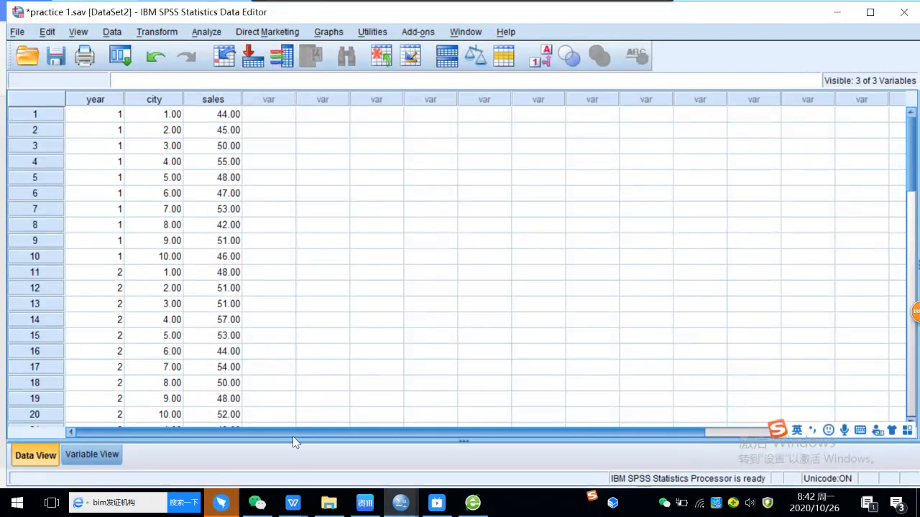
pyautogui.moveTo(301, 509)
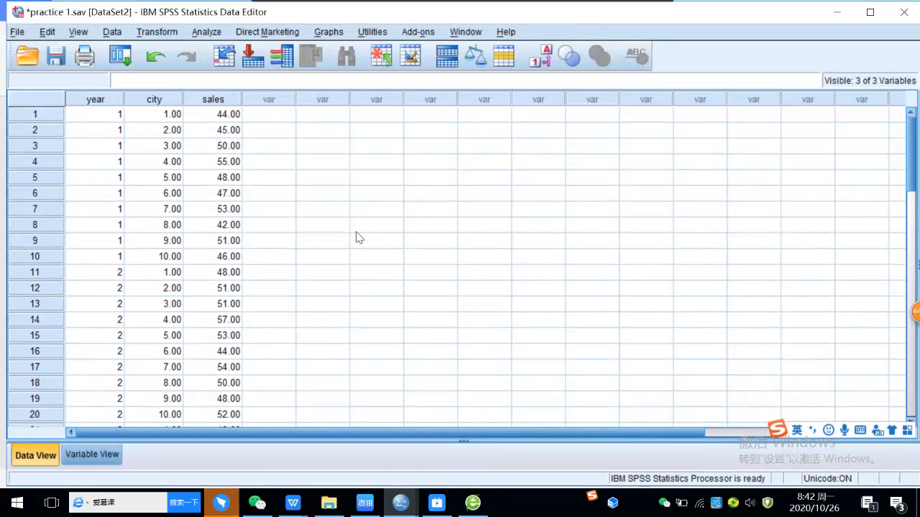
# Step: Add a polynomial contrast of quadratic degree to the one-way ANOVA of sales by year and run the analysis
pyautogui.moveTo(314, 491)
pyautogui.click(203, 36)
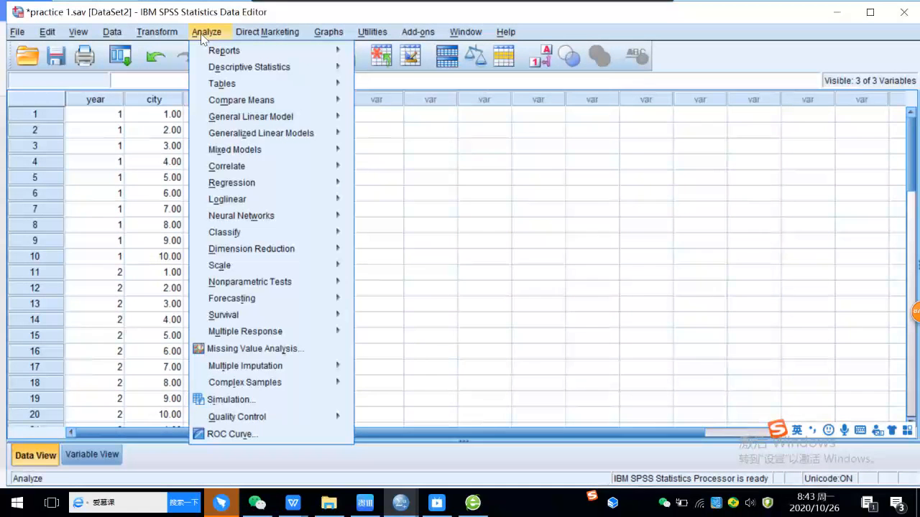
pyautogui.moveTo(267, 102)
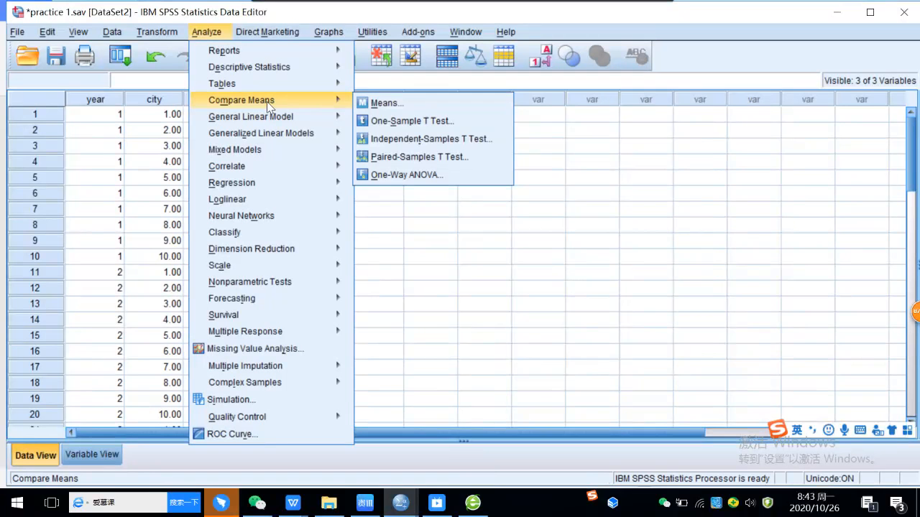
pyautogui.click(449, 179)
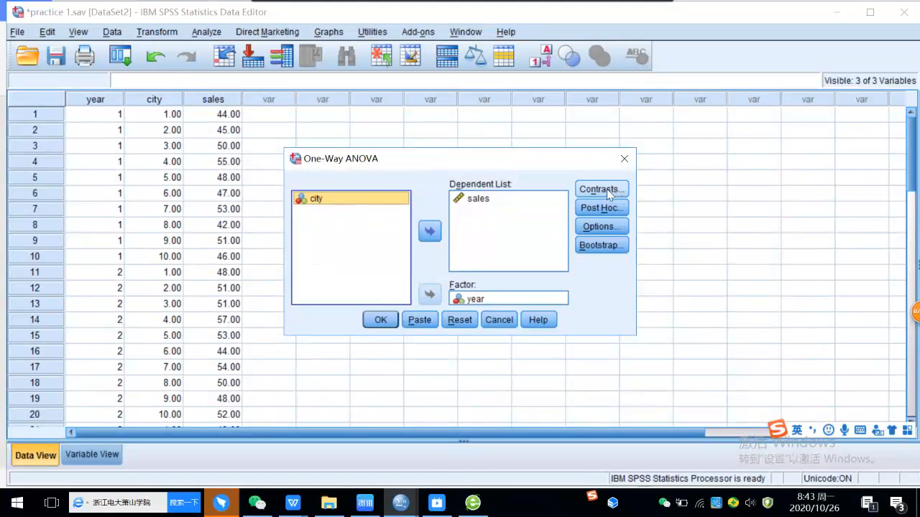
pyautogui.click(606, 188)
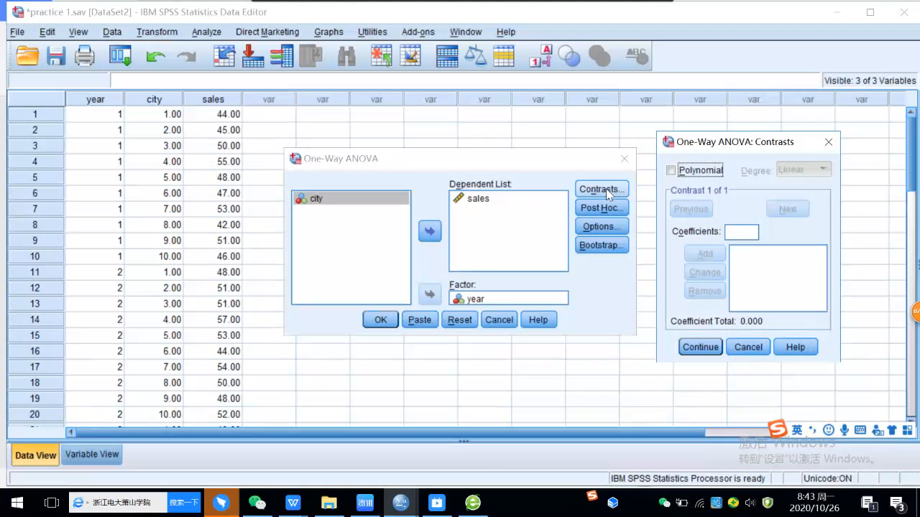
pyautogui.click(671, 171)
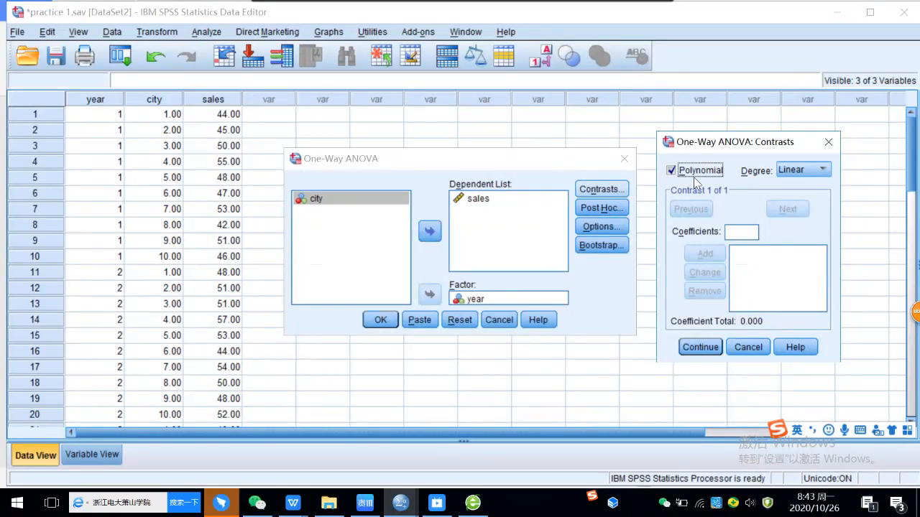
pyautogui.click(813, 171)
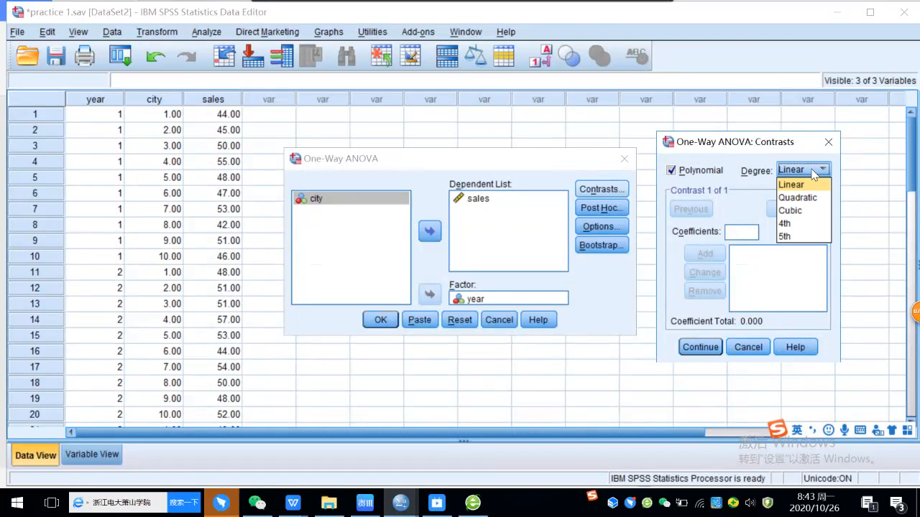
pyautogui.click(820, 202)
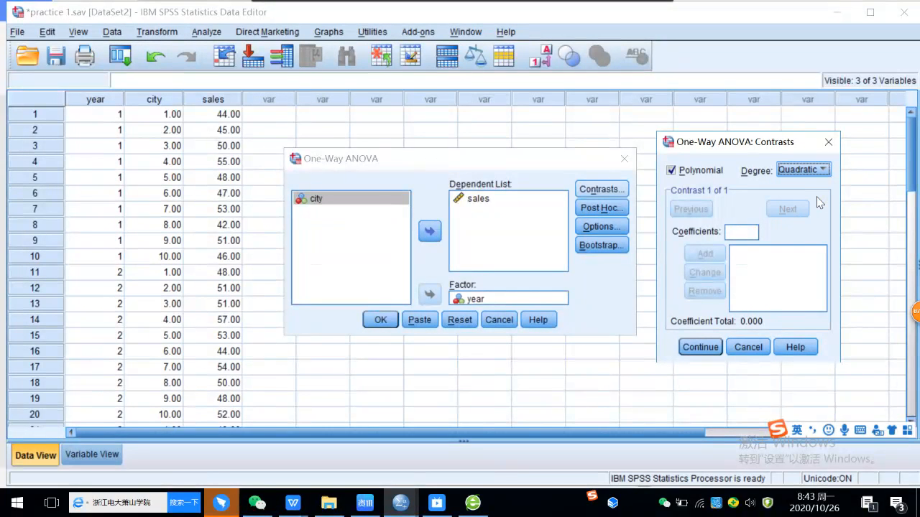
pyautogui.click(700, 347)
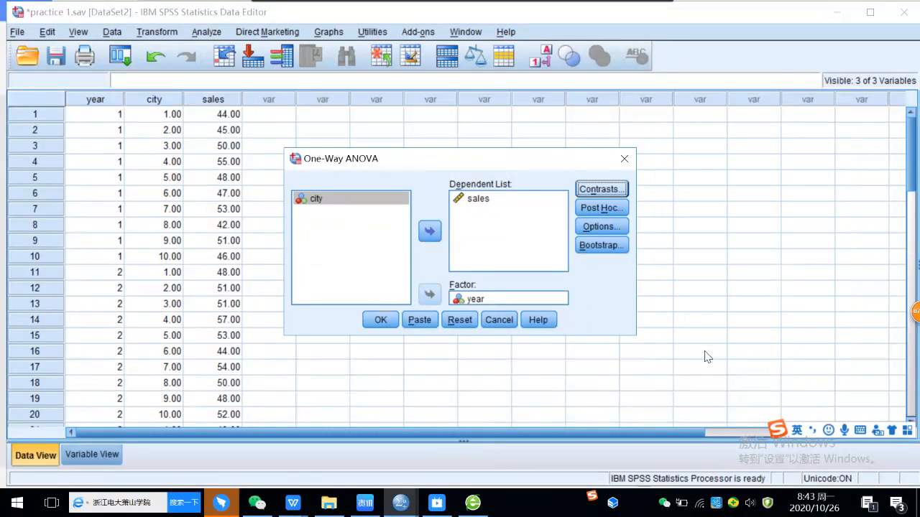
pyautogui.click(384, 327)
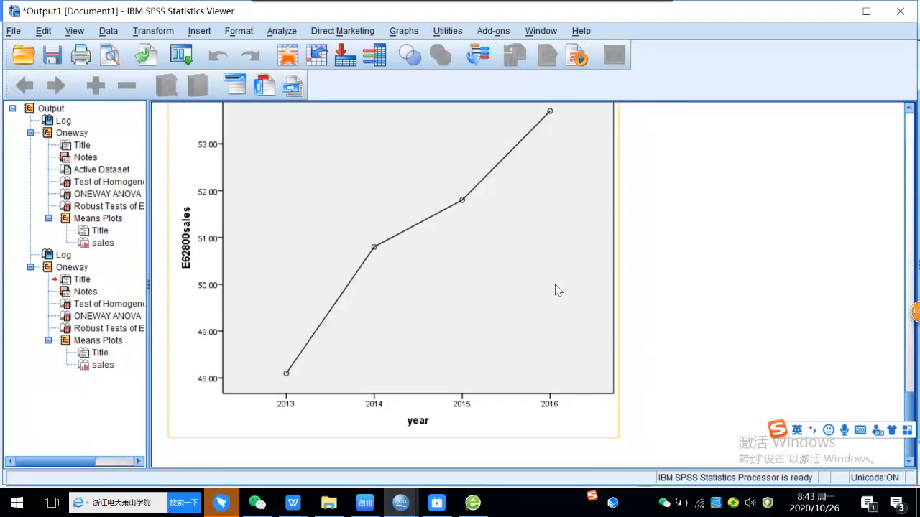
# Step: Examine the linear and quadratic terms in the new ANOVA table and the means plot, closing the advertising pop-up
pyautogui.scroll(10, 652, 269)
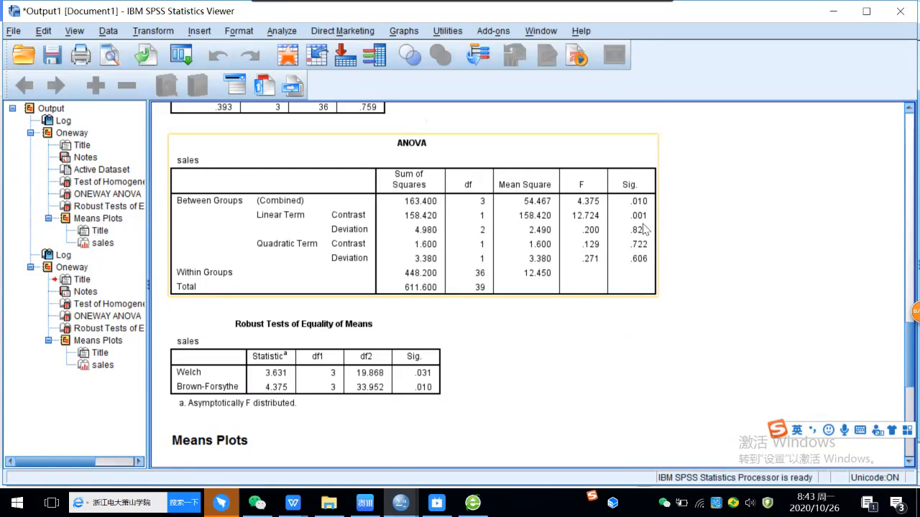
pyautogui.moveTo(291, 503)
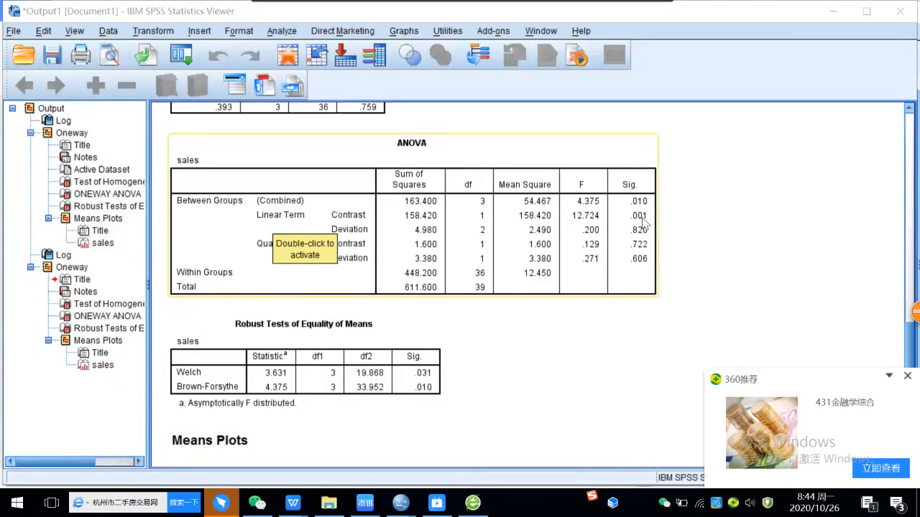
pyautogui.click(906, 376)
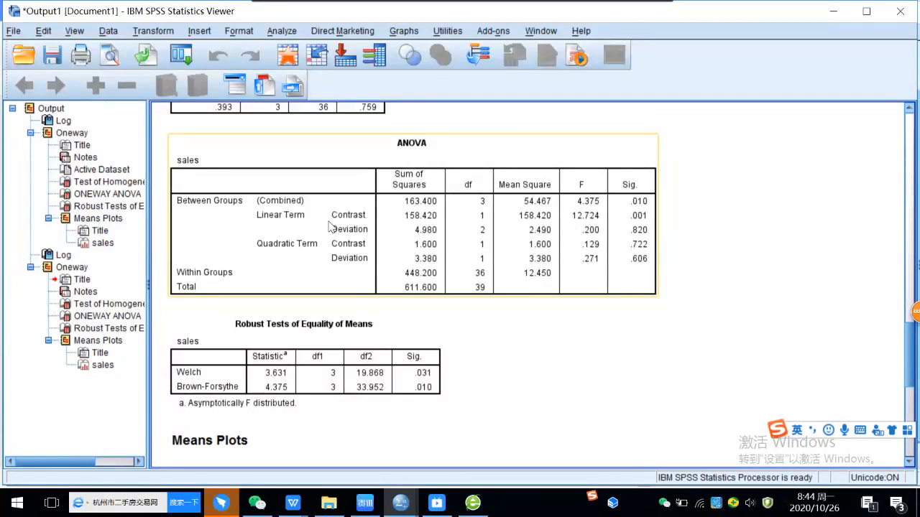
pyautogui.scroll(10, 329, 227)
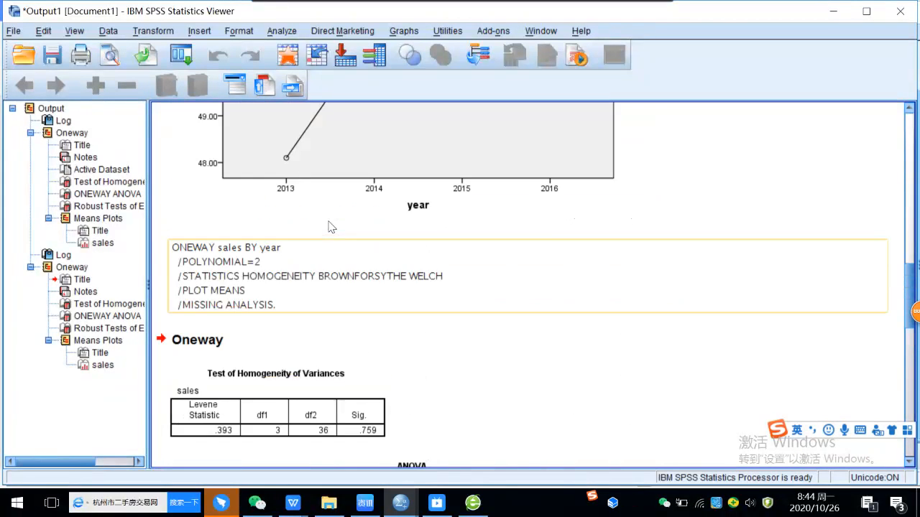
pyautogui.scroll(3, 329, 227)
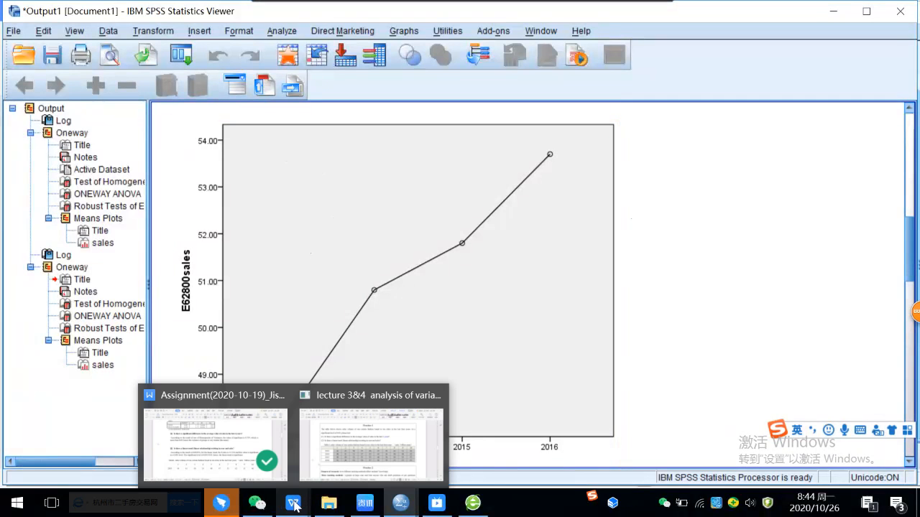
# Step: Switch to the Assignment document in WPS and correct the first significance level in the answer to question (2) to 0.01
pyautogui.click(216, 442)
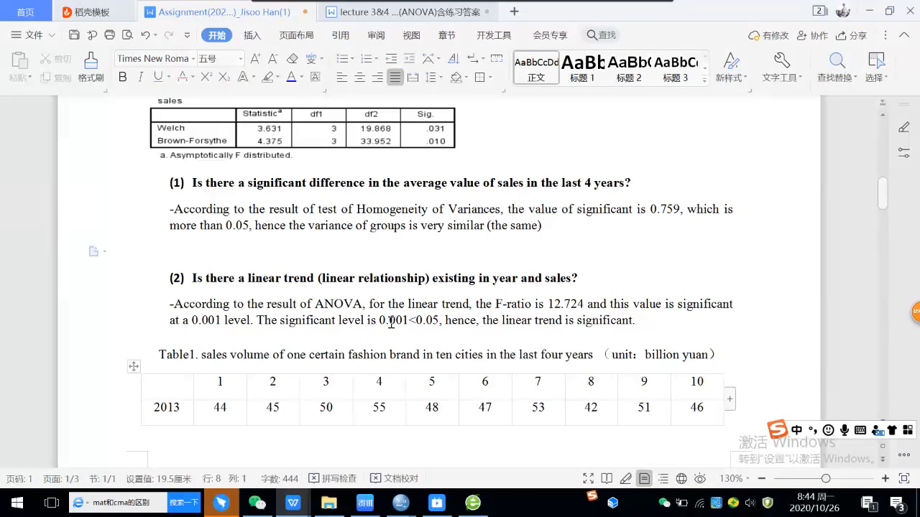
pyautogui.scroll(4, 390, 322)
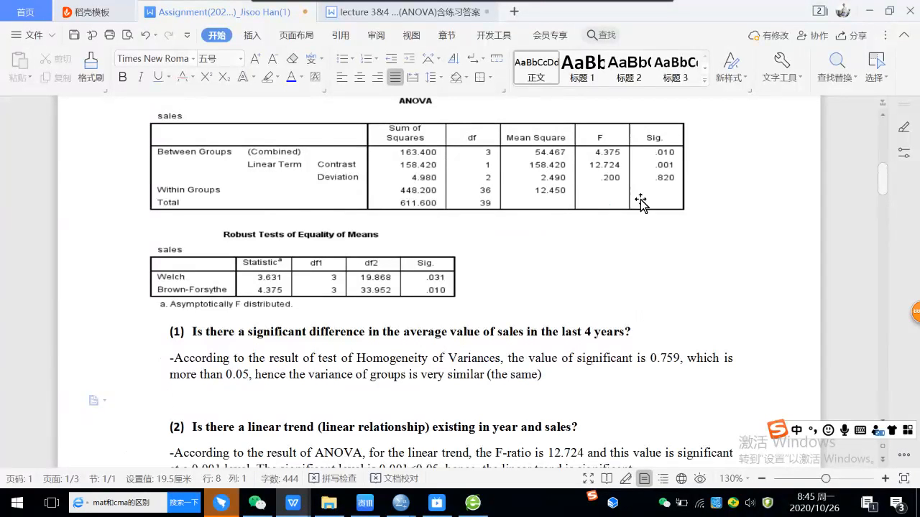
pyautogui.scroll(-1, 583, 228)
pyautogui.scroll(-1, 582, 228)
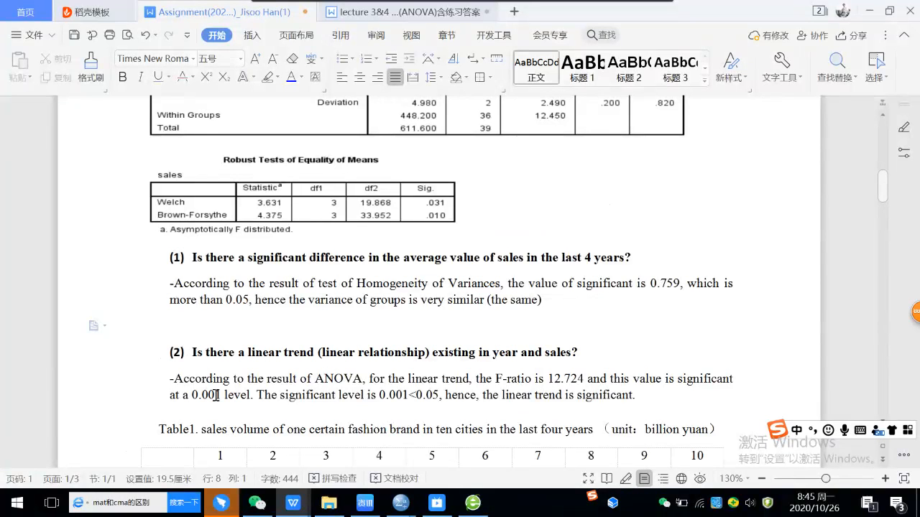
pyautogui.scroll(2, 353, 338)
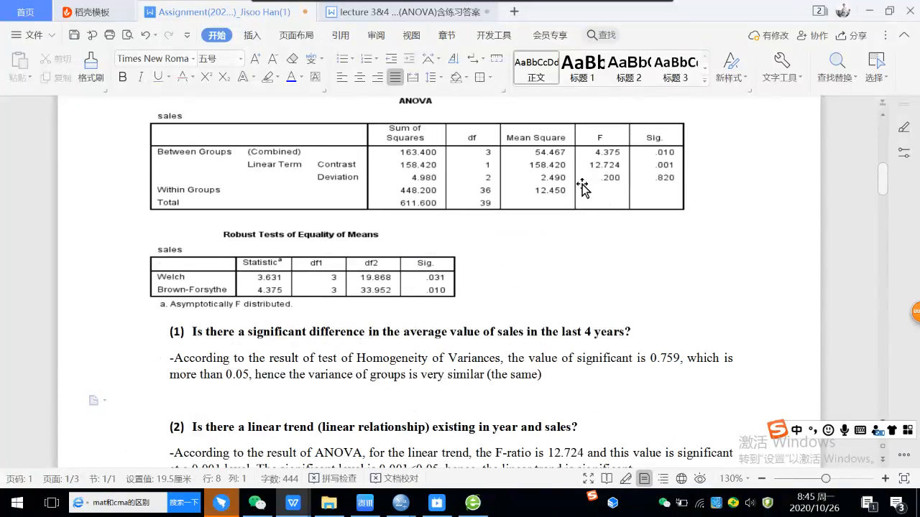
pyautogui.scroll(-2, 536, 274)
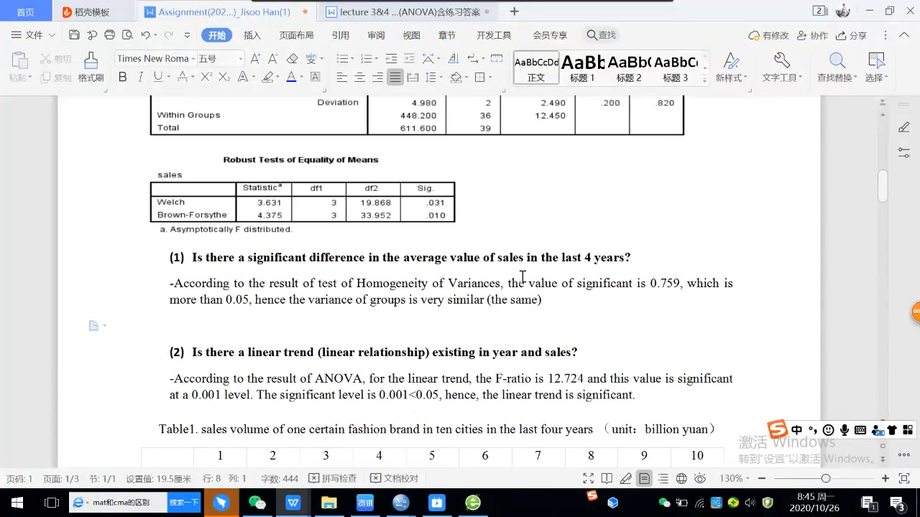
pyautogui.click(213, 394)
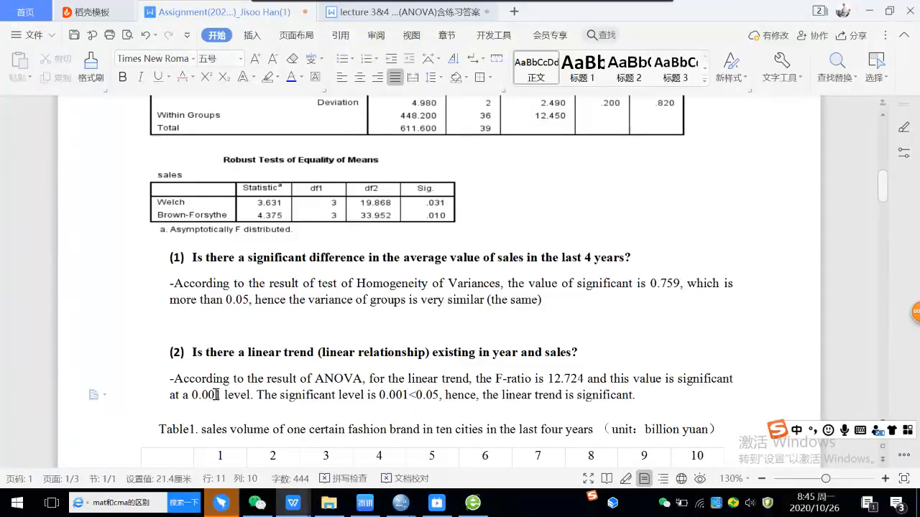
pyautogui.moveTo(213, 394); pyautogui.dragTo(208, 395)
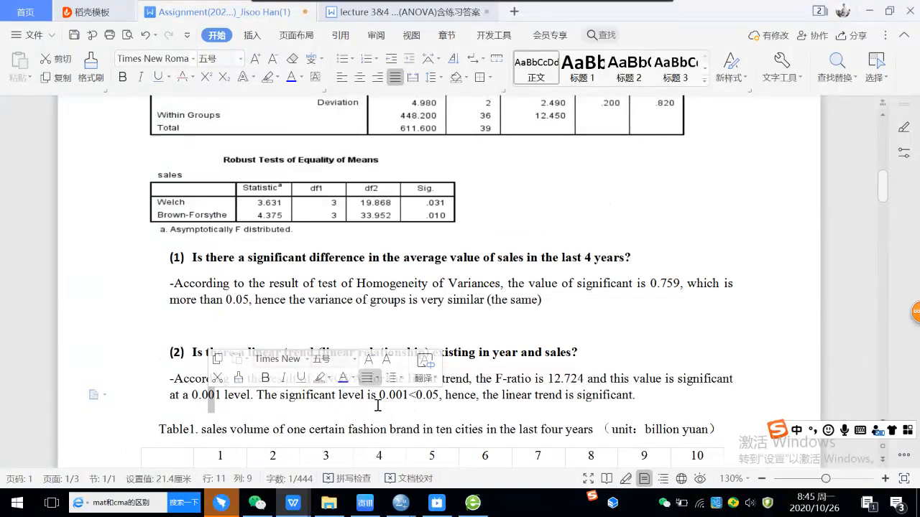
pyautogui.press('BackSpace')
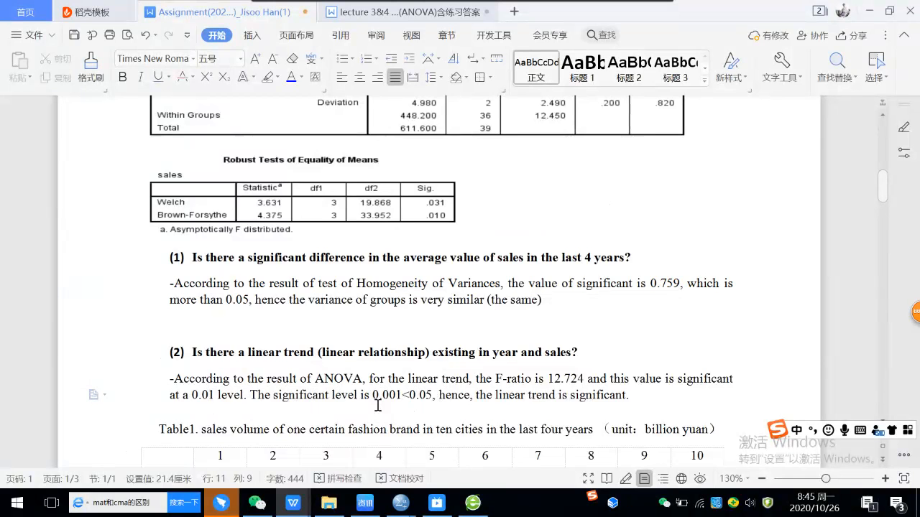
# Step: Insert the word "corresponding" before "significant level" in the second sentence of the answer to question (2)
pyautogui.scroll(1, 399, 395)
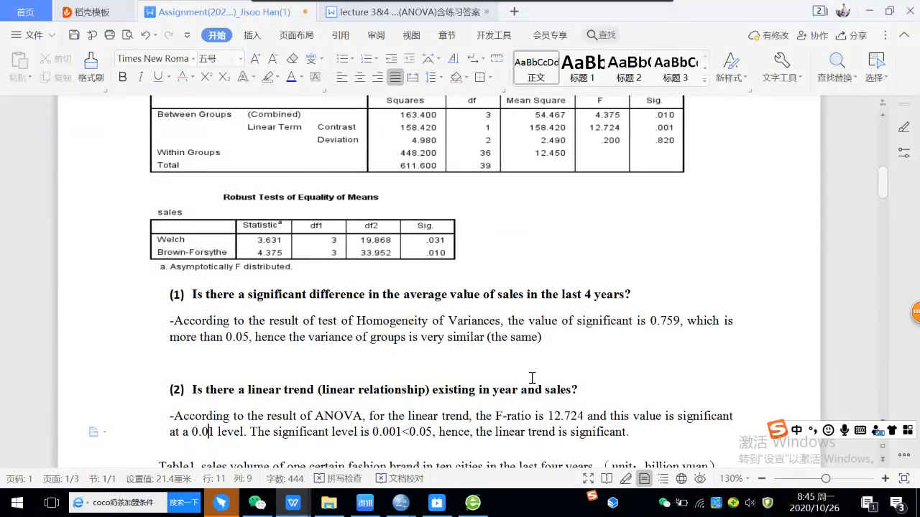
pyautogui.scroll(-1, 531, 378)
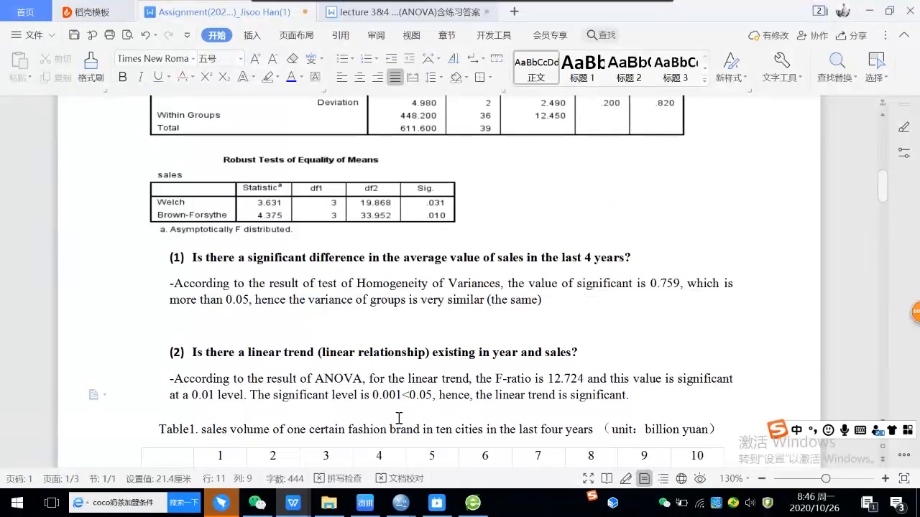
pyautogui.click(271, 394)
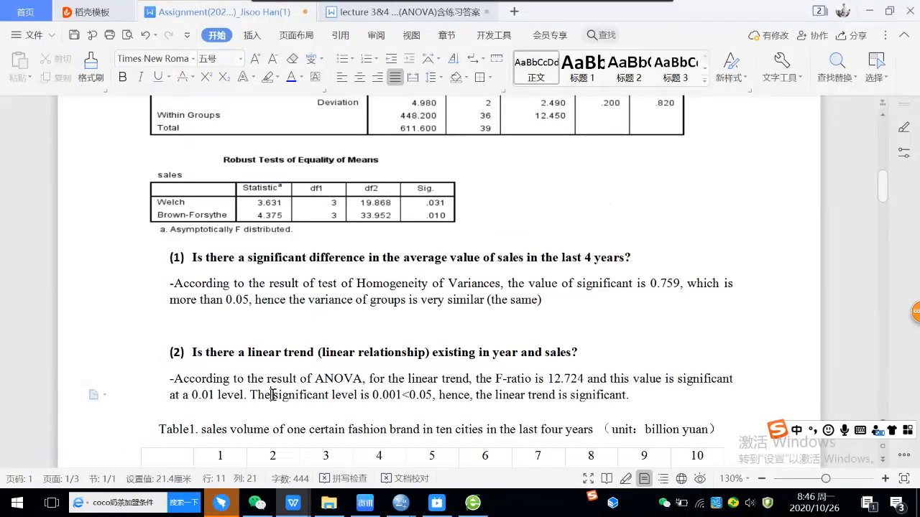
pyautogui.write('corre')
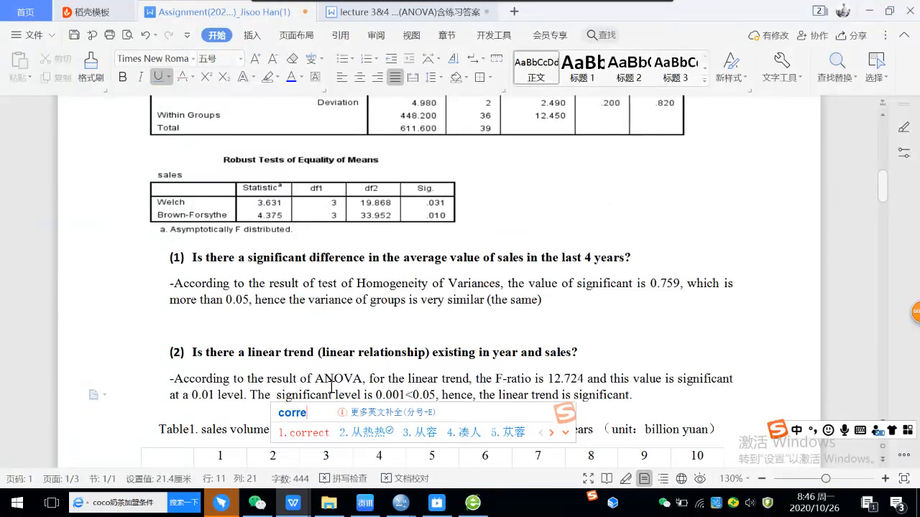
pyautogui.write('spon')
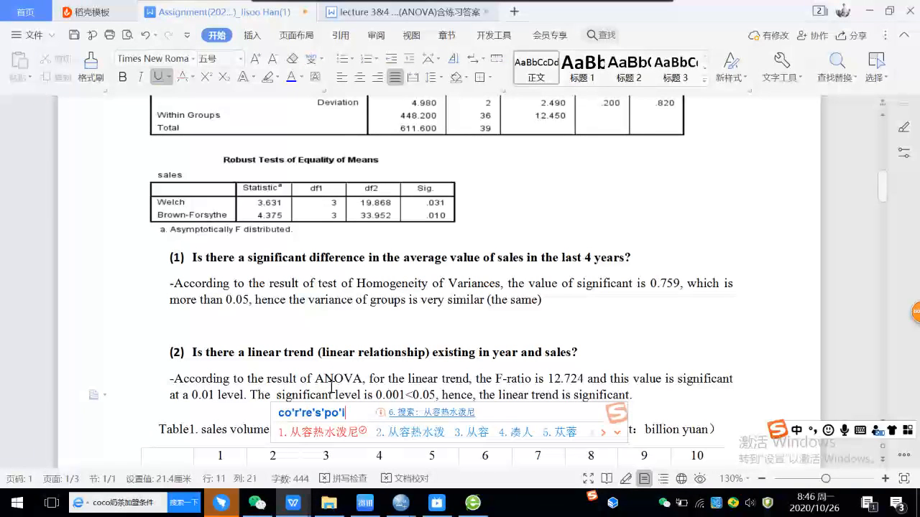
pyautogui.press('BackSpace')
pyautogui.write('nding')
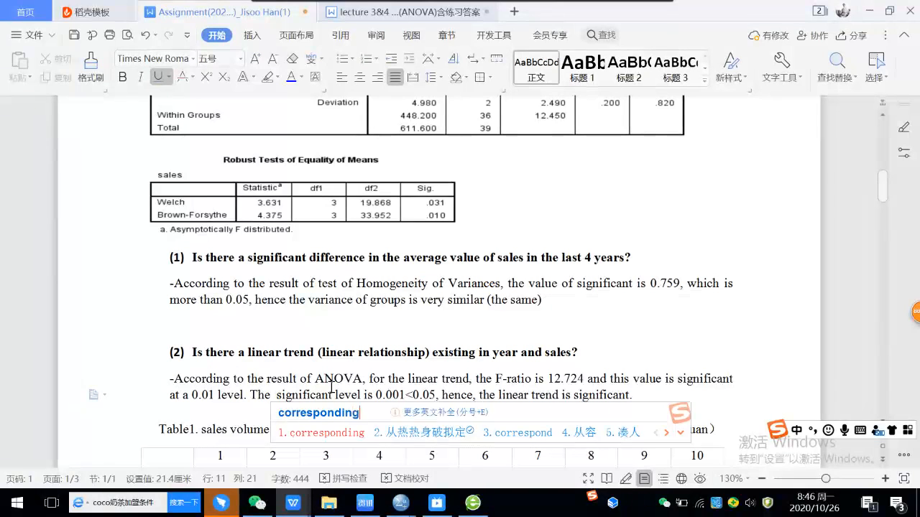
pyautogui.press('space')
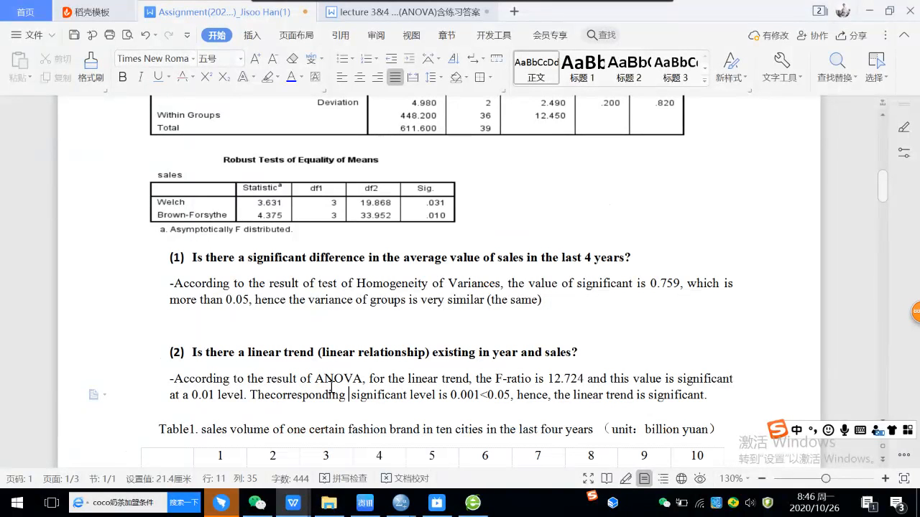
pyautogui.write('sig')
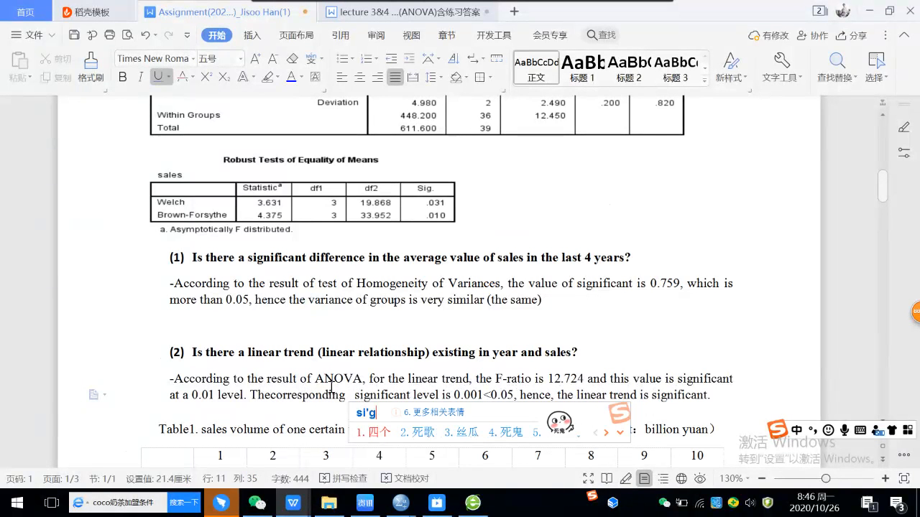
pyautogui.press('BackSpace')
pyautogui.press('BackSpace')
pyautogui.press('BackSpace')
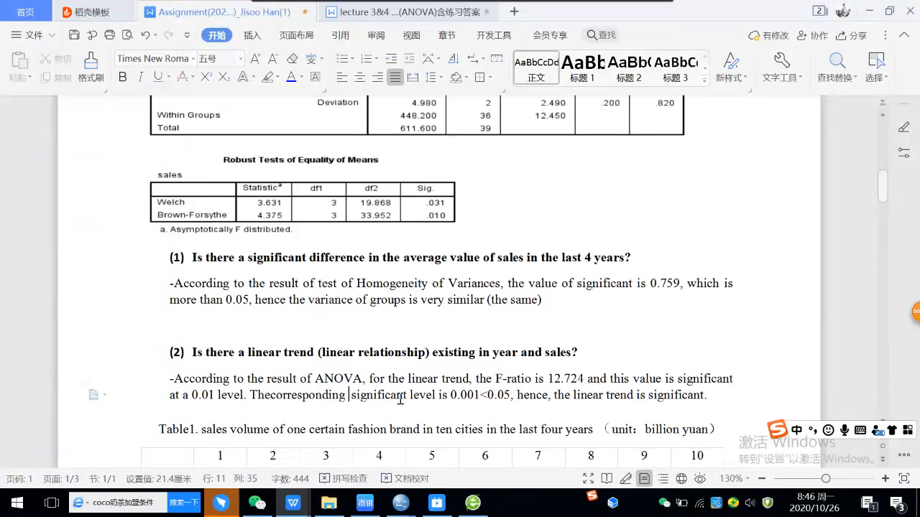
# Step: Change "significant level" to "significance" in the second sentence of the answer to question (2)
pyautogui.doubleClick(404, 397)
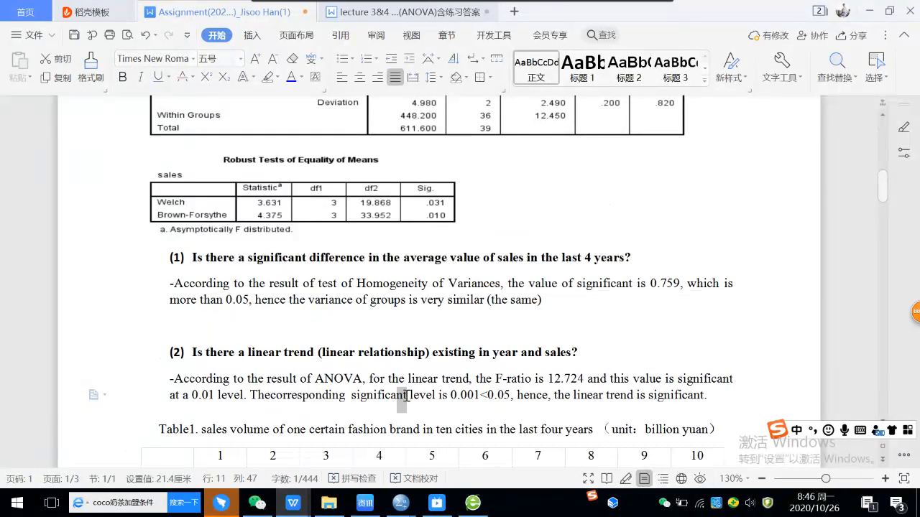
pyautogui.write('ce')
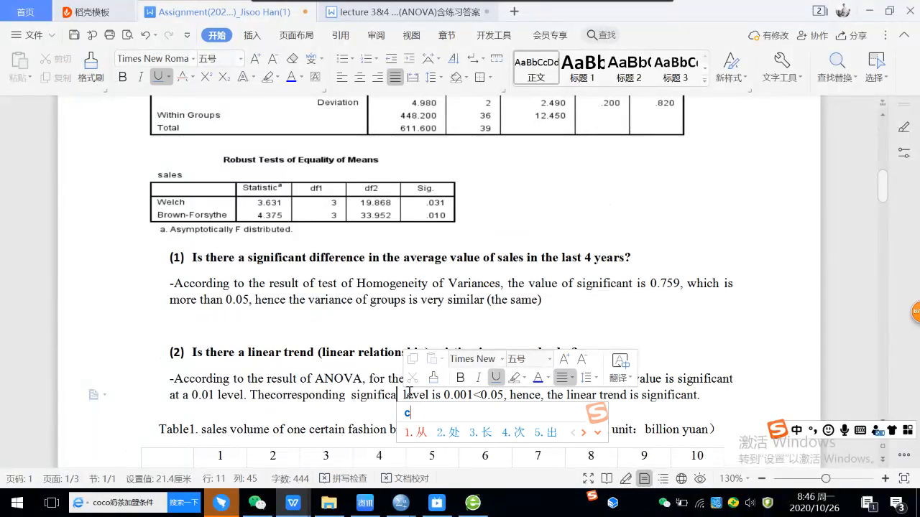
pyautogui.press('Return')
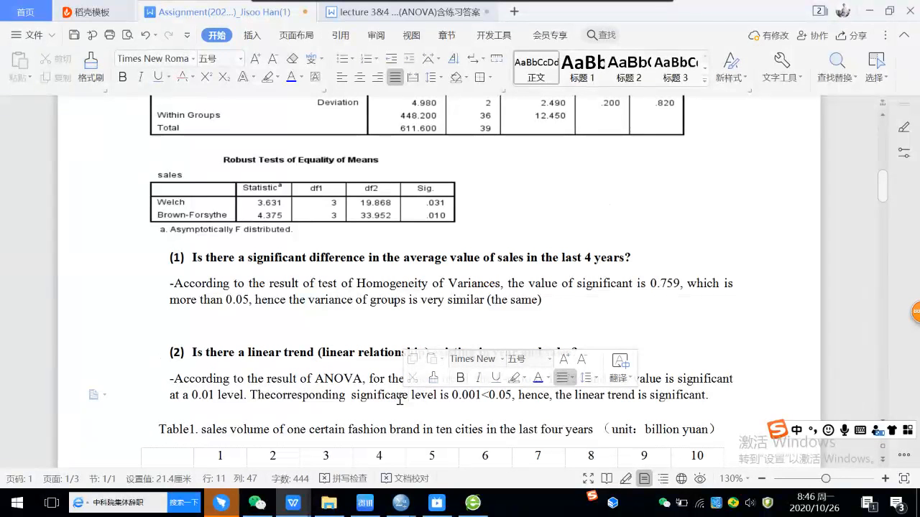
pyautogui.click(399, 396)
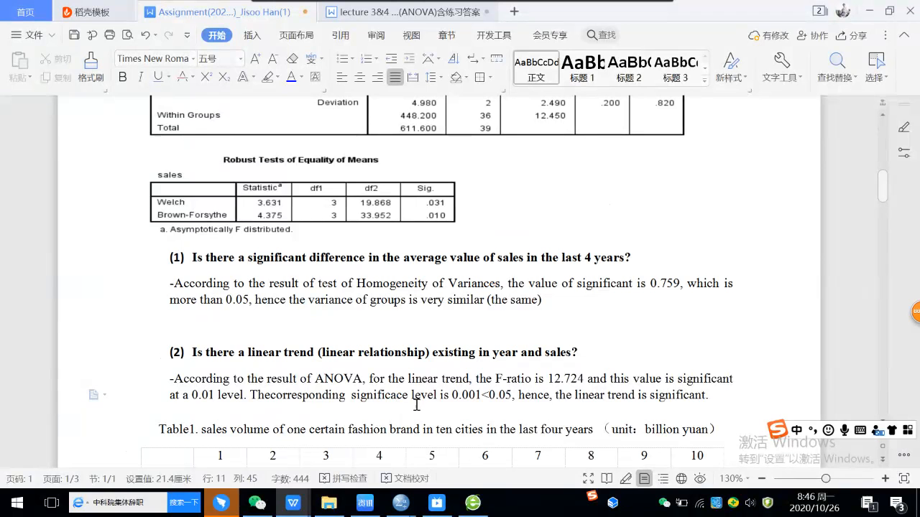
pyautogui.write('n')
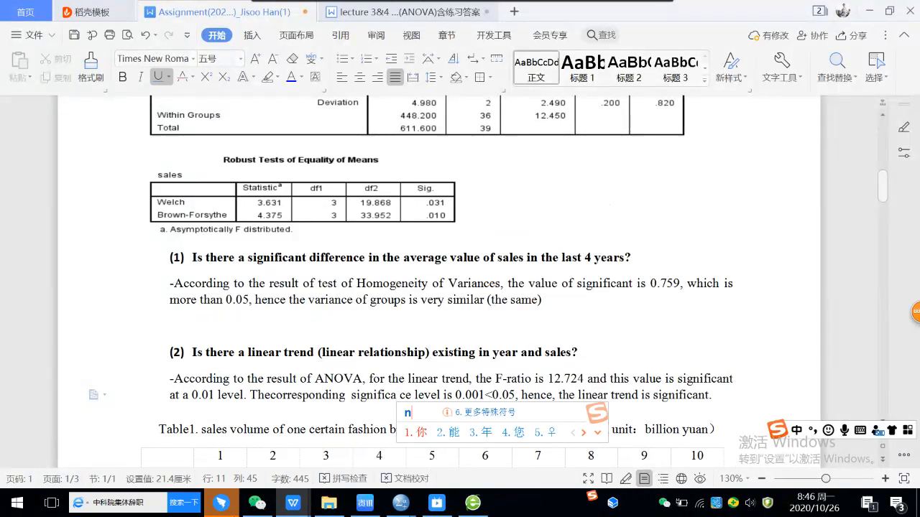
pyautogui.press('Return')
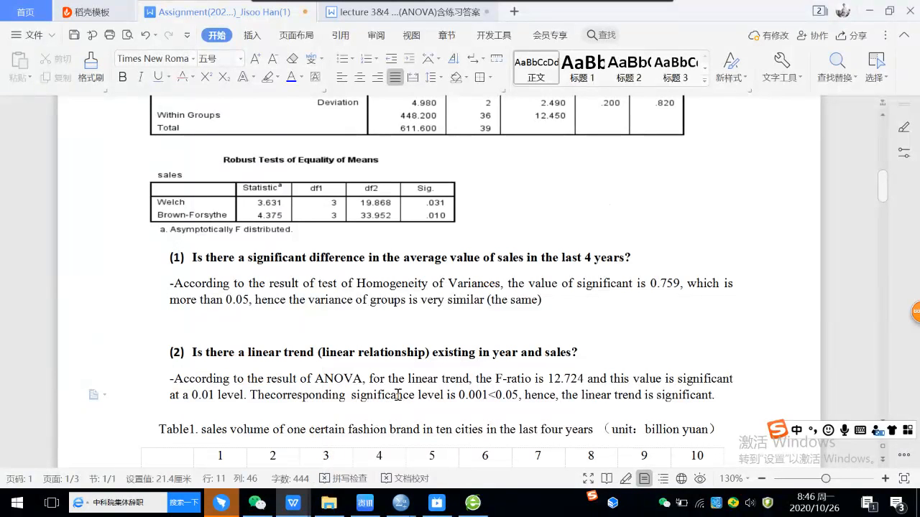
pyautogui.moveTo(419, 395); pyautogui.dragTo(444, 397)
pyautogui.press('BackSpace')
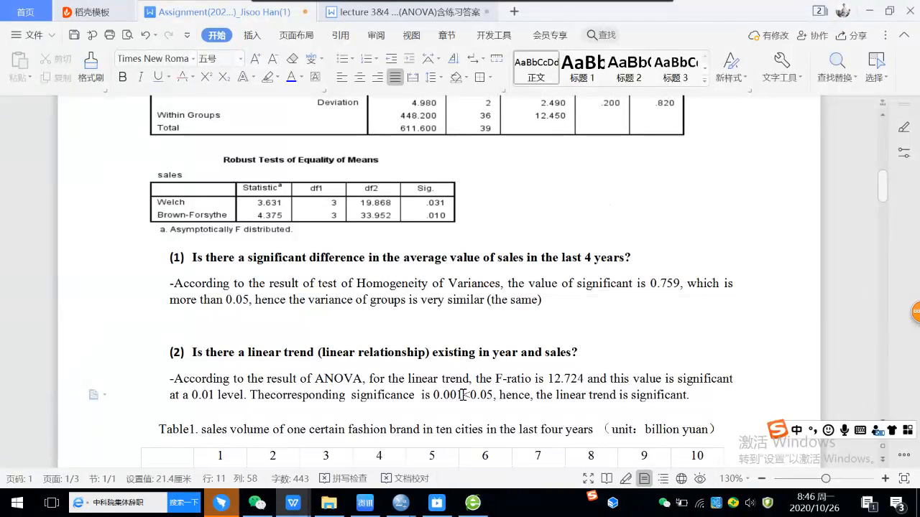
# Step: Replace the "<" sign between 0.001 and 0.05 in the answer to question (2) with ",which is less than"
pyautogui.moveTo(463, 395); pyautogui.dragTo(471, 395)
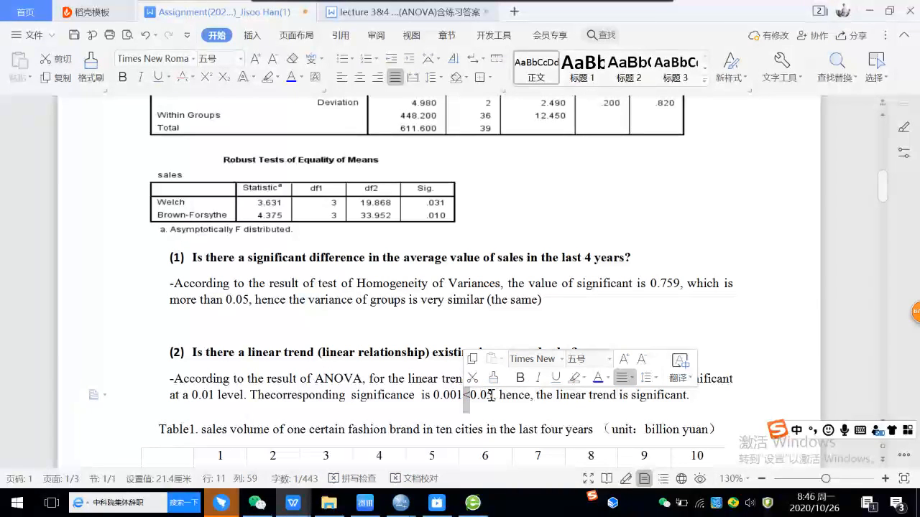
pyautogui.write('，')
pyautogui.press('BackSpace')
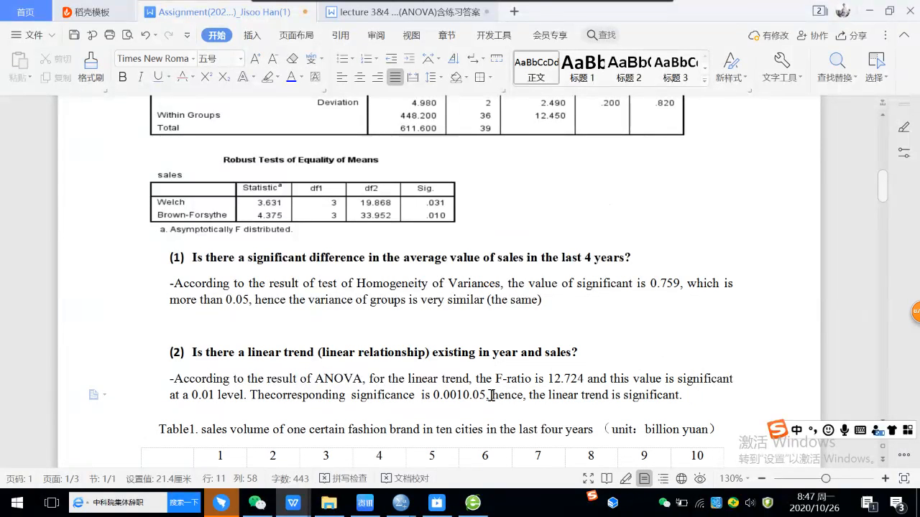
pyautogui.click(801, 431)
pyautogui.write(',whic')
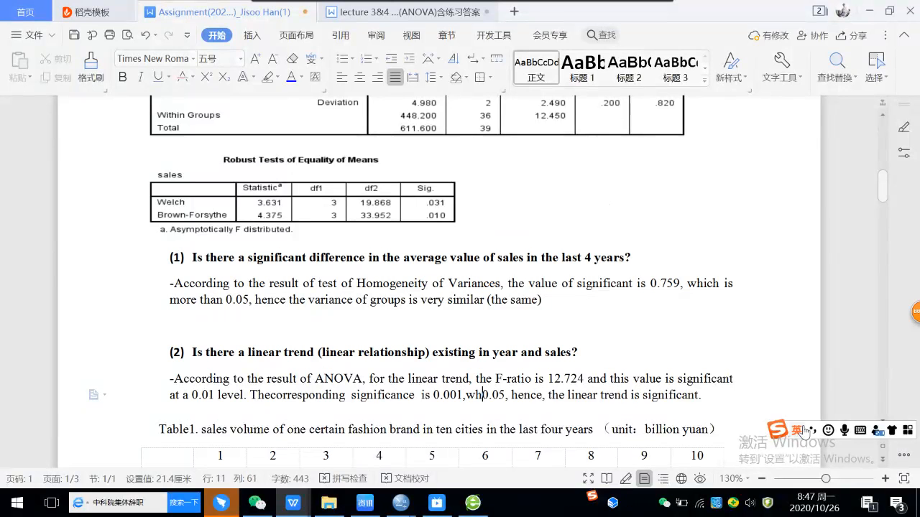
pyautogui.write('h is')
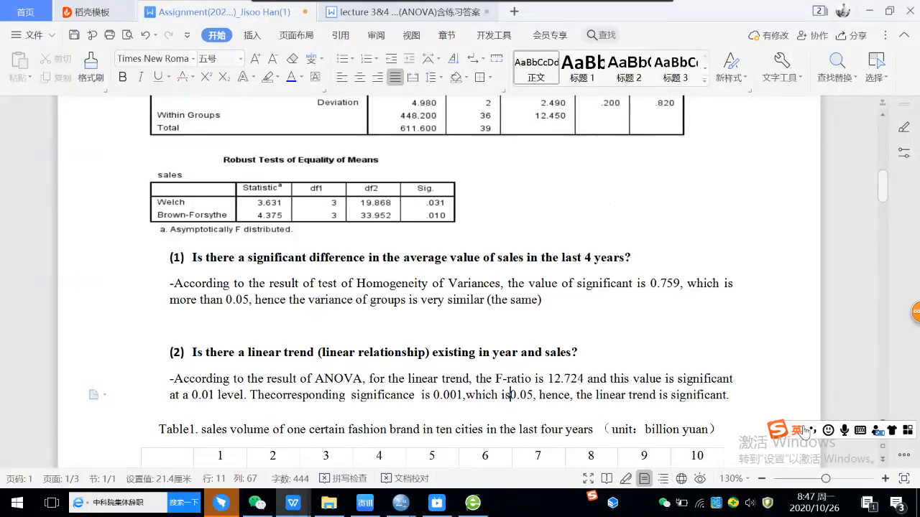
pyautogui.write(' less t')
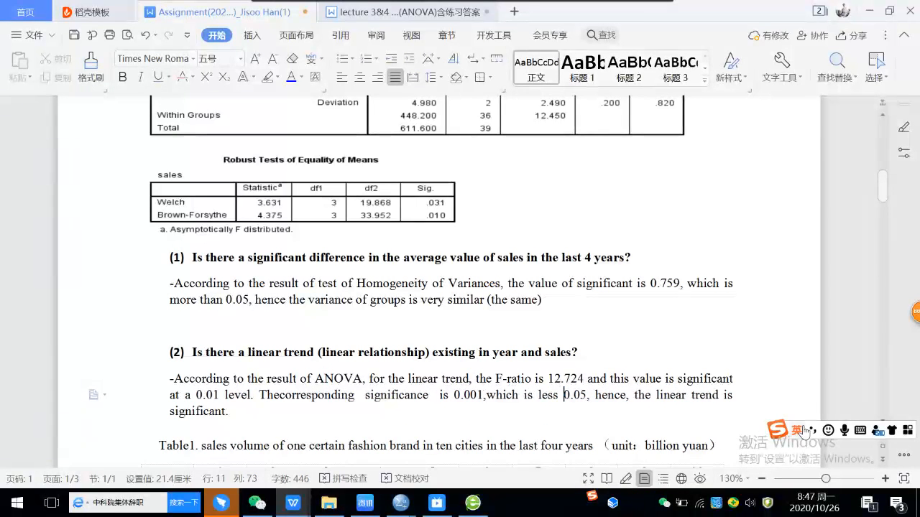
pyautogui.write('han 0.05,')
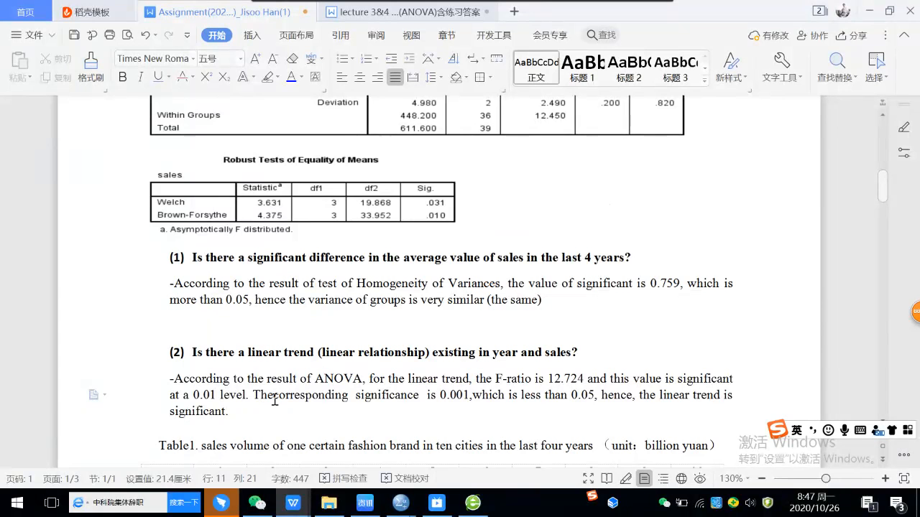
# Step: Colour the text "The corresponding significance is 0.001,which is less than 0.05," blue in the answer to question (2)
pyautogui.moveTo(249, 395); pyautogui.dragTo(600, 388)
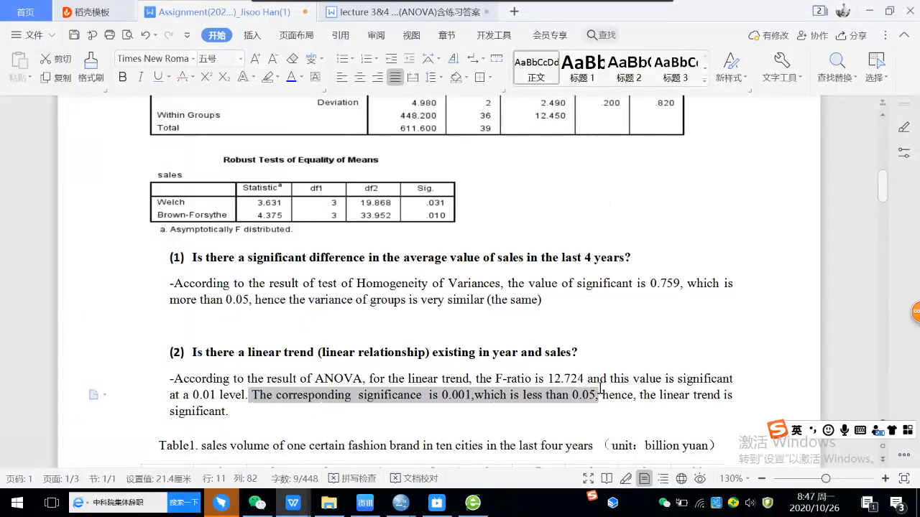
pyautogui.click(291, 78)
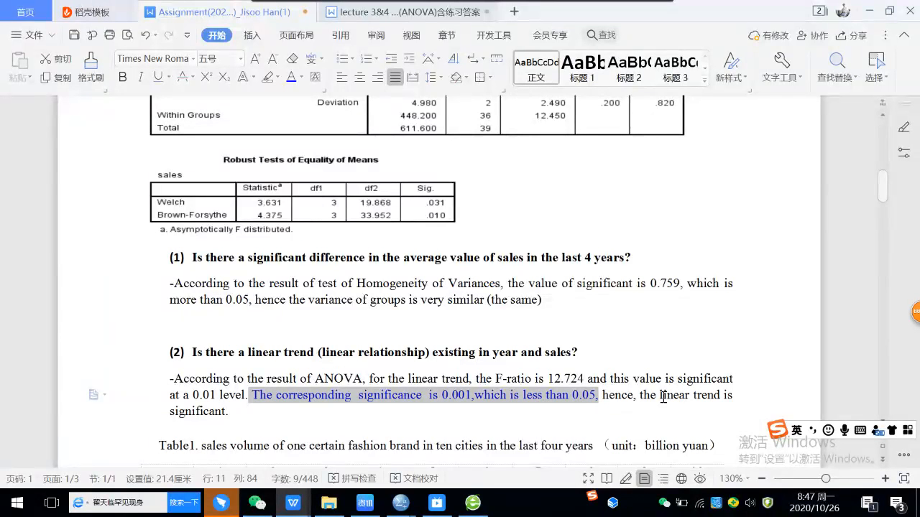
pyautogui.click(217, 414)
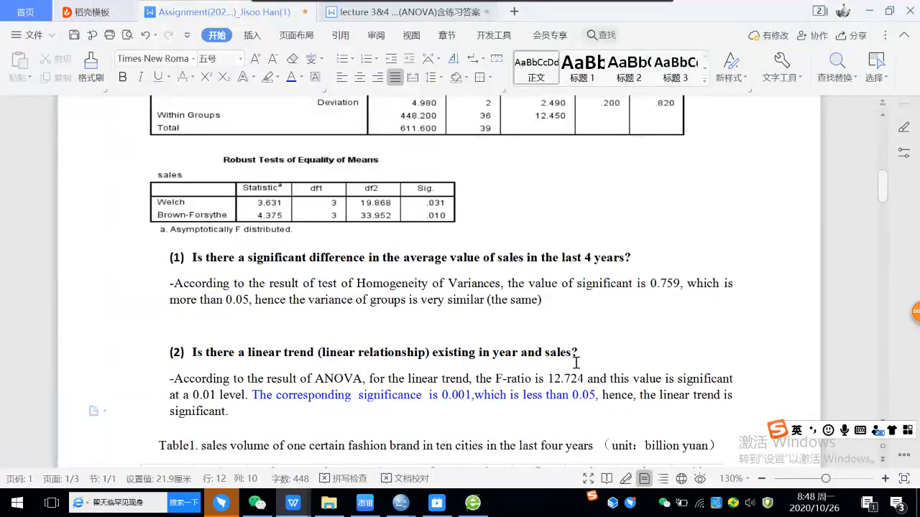
# Step: Review the answer to question (1) against the homogeneity and ANOVA tables, and look ahead to Practice 2
pyautogui.click(544, 283)
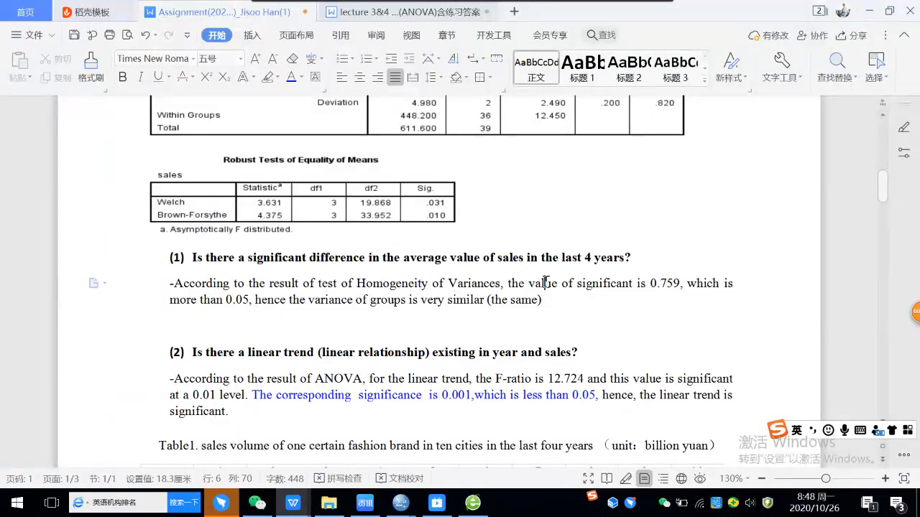
pyautogui.click(546, 300)
pyautogui.click(188, 318)
pyautogui.scroll(3, 381, 280)
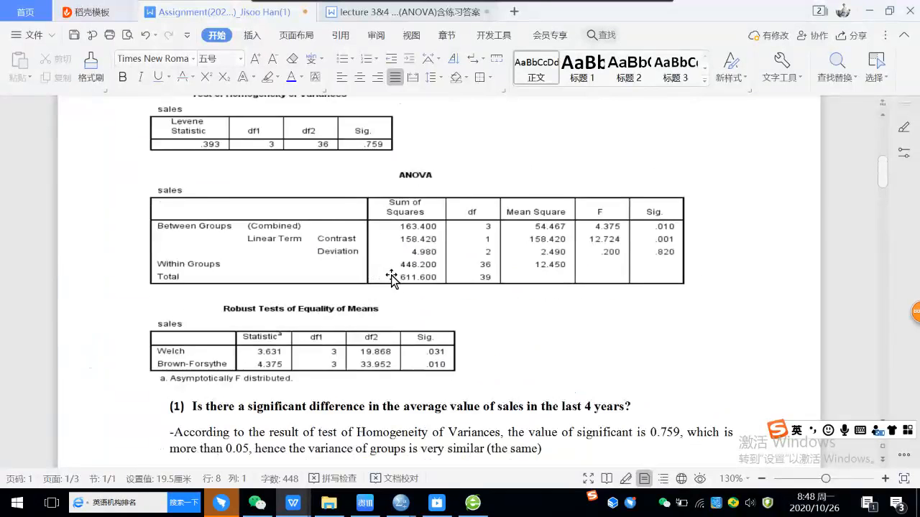
pyautogui.scroll(3, 391, 276)
pyautogui.scroll(-2, 299, 302)
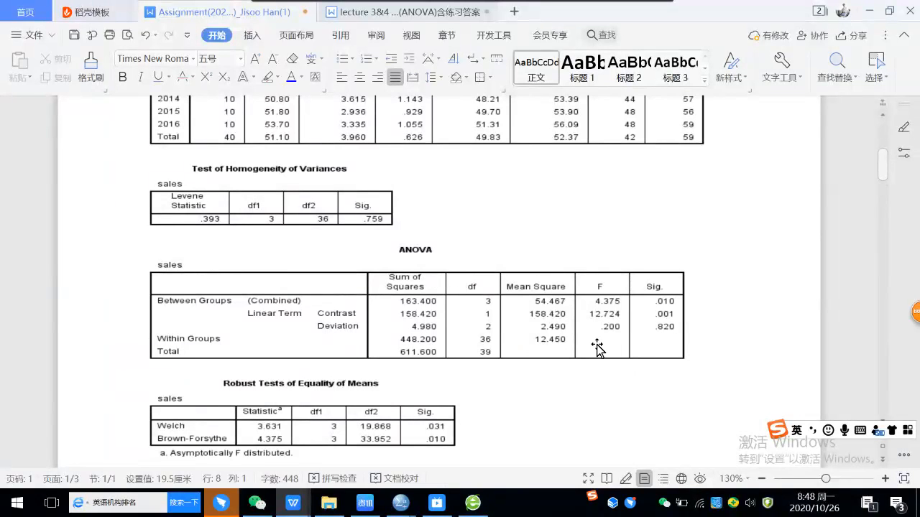
pyautogui.scroll(-9, 600, 328)
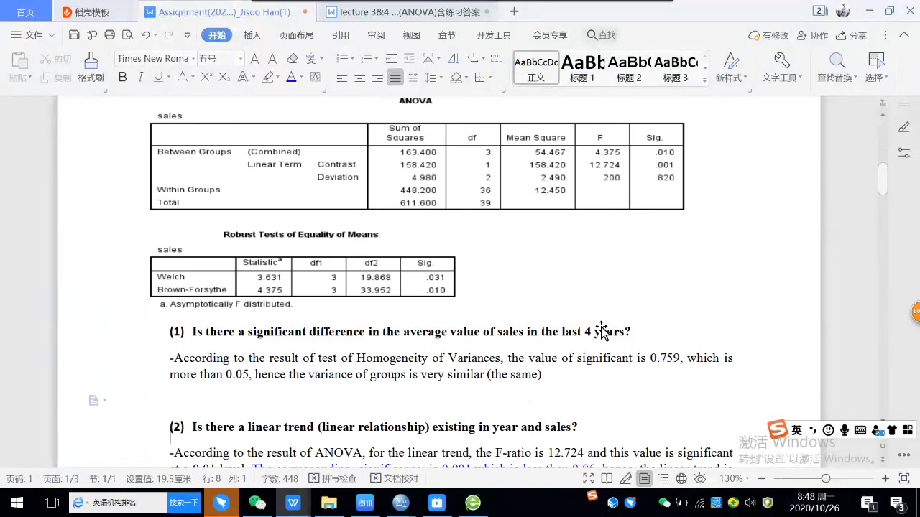
pyautogui.scroll(-12, 602, 324)
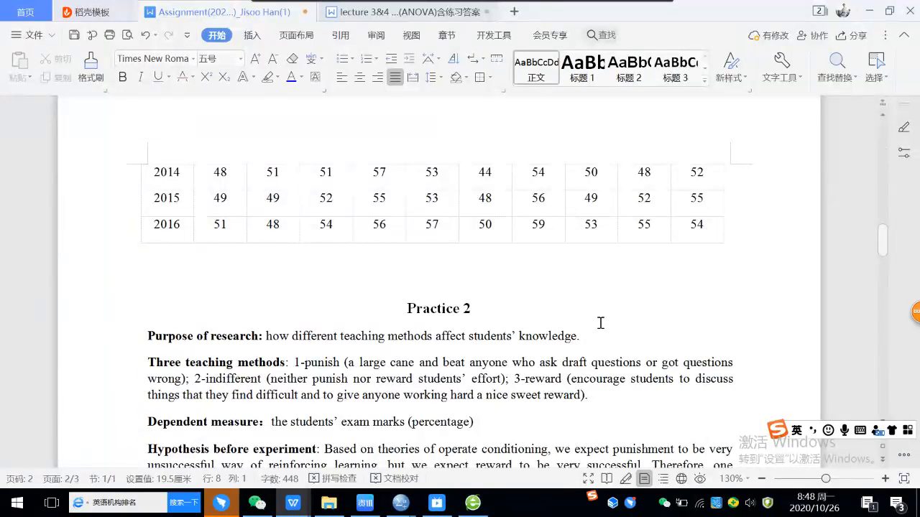
# Step: Switch to DingTalk, look through the SPSS statistics 2020 group chat and send the message "everyone understand？"
pyautogui.click(223, 506)
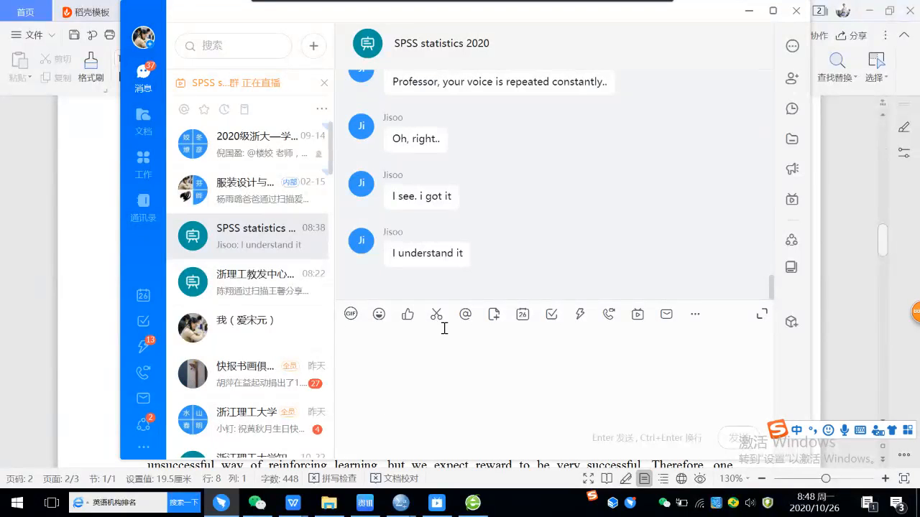
pyautogui.scroll(5, 532, 283)
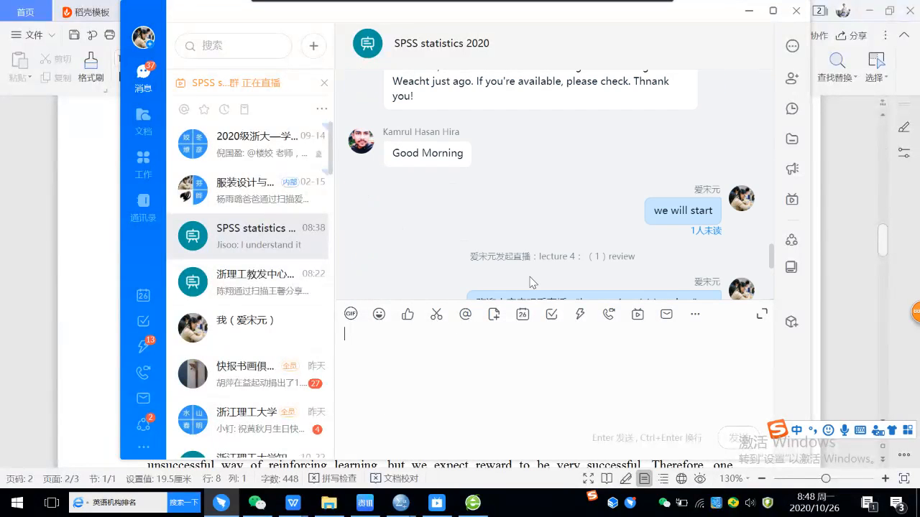
pyautogui.scroll(-3, 532, 281)
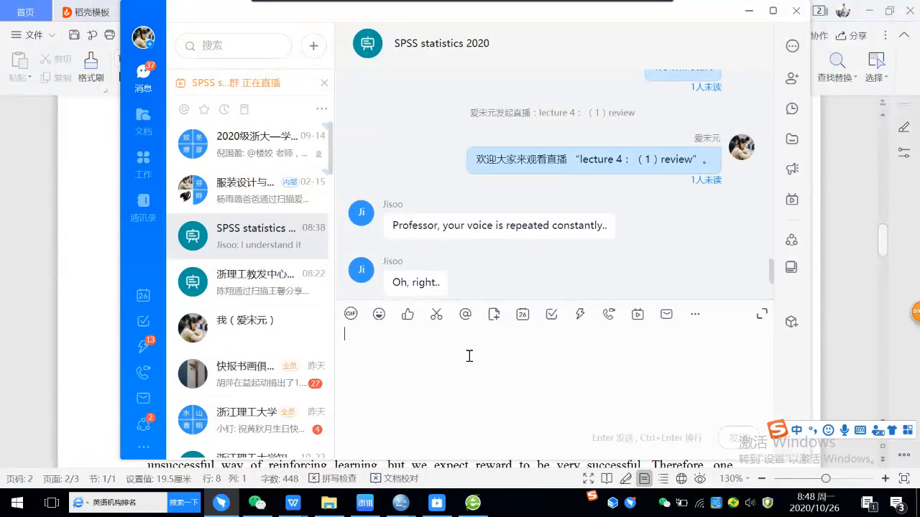
pyautogui.write('ever')
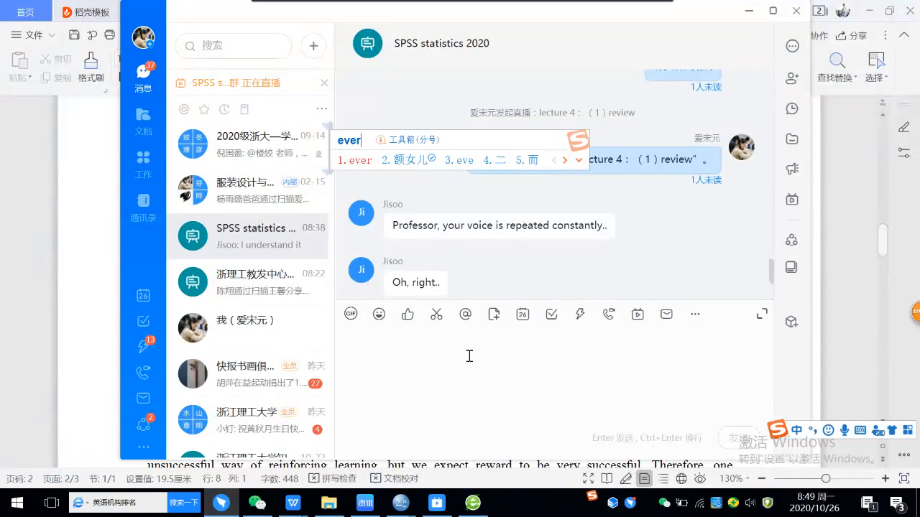
pyautogui.write('y')
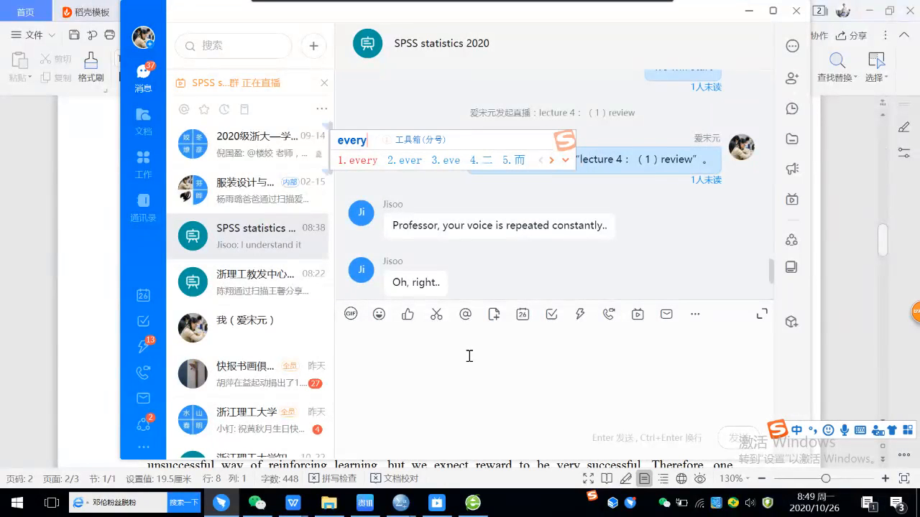
pyautogui.write('one')
pyautogui.press('space')
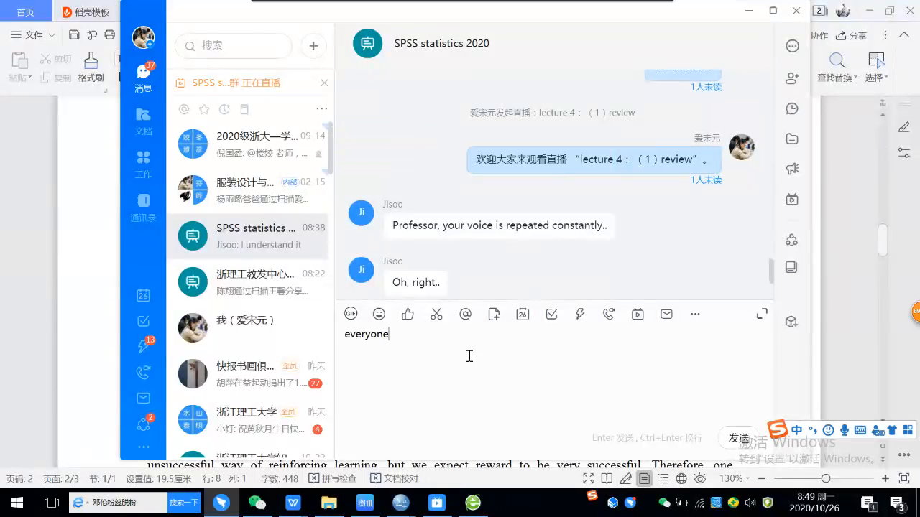
pyautogui.write('unde')
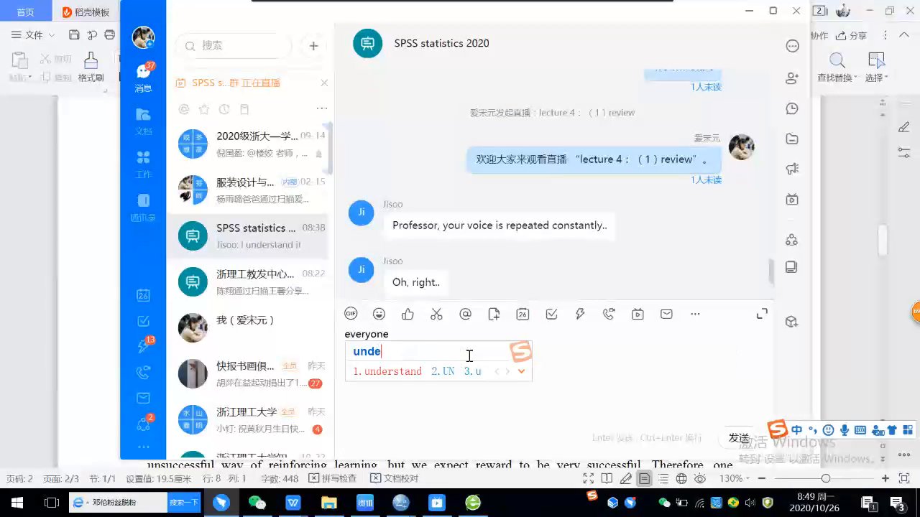
pyautogui.write('rstand')
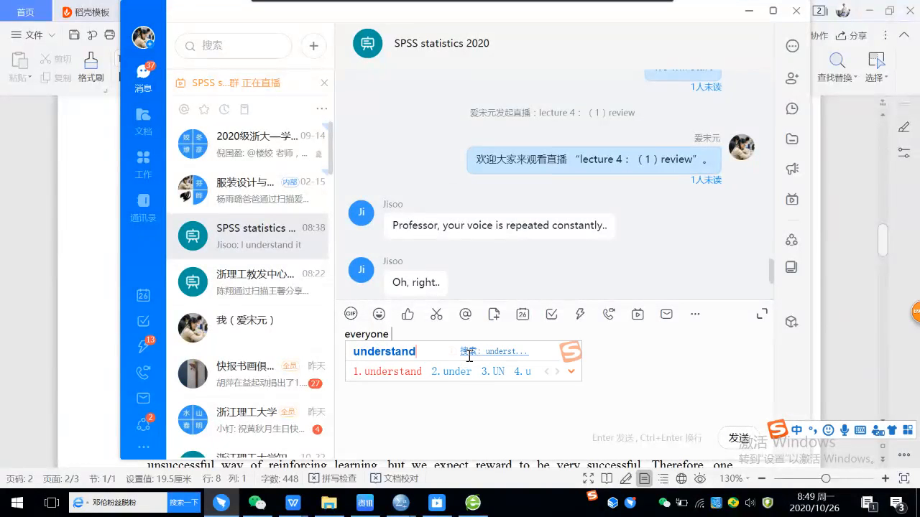
pyautogui.press('space')
pyautogui.write('?')
pyautogui.press('Return')
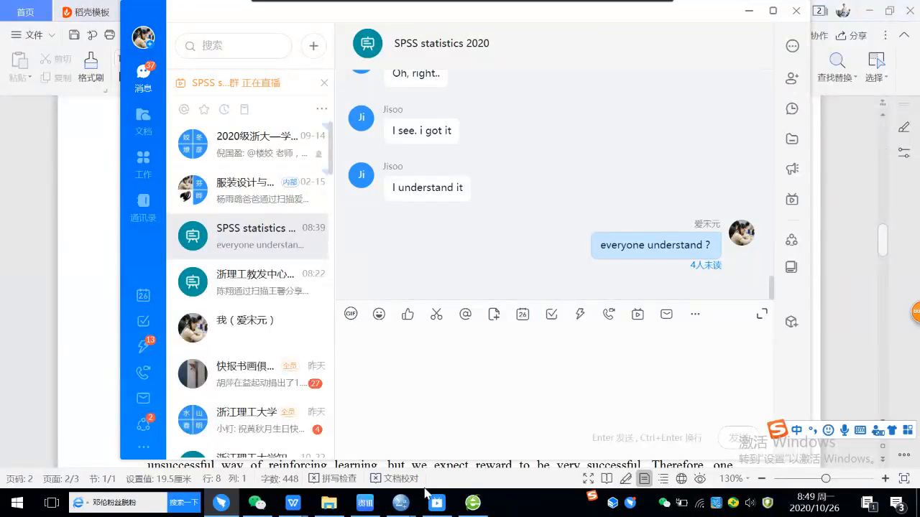
# Step: Switch to the DingTalk live window for "lecture 4：（1）review" and pause the live broadcast
pyautogui.moveTo(435, 507)
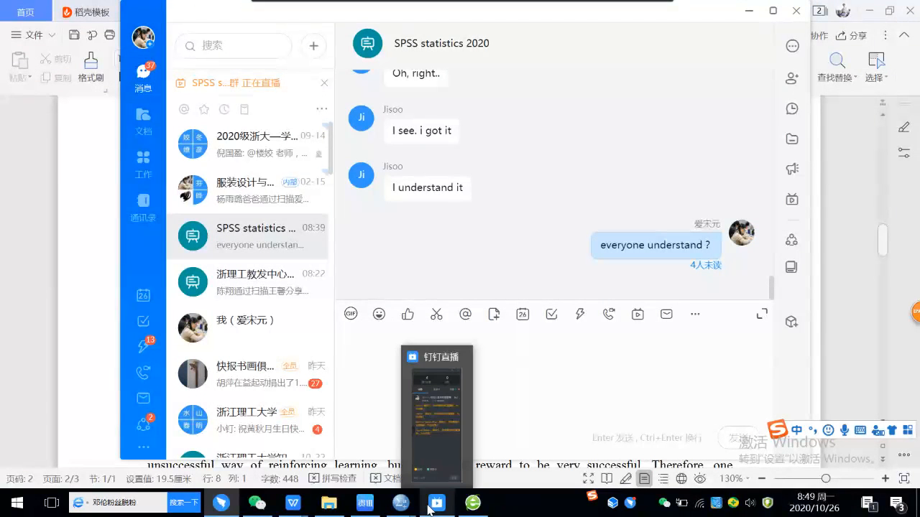
pyautogui.moveTo(214, 512)
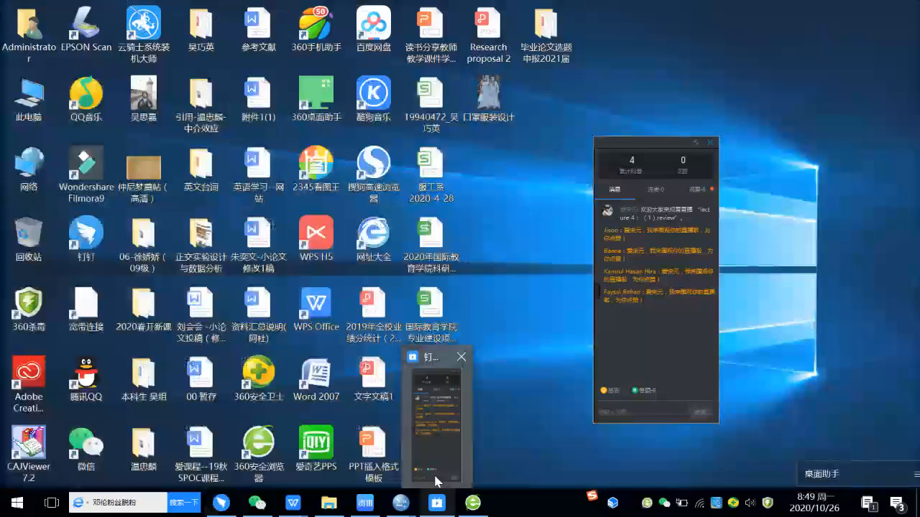
pyautogui.click(440, 466)
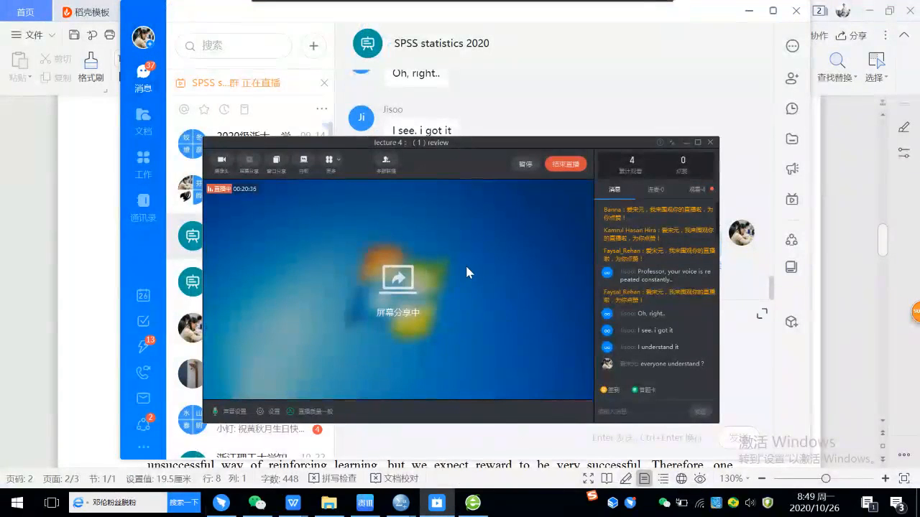
pyautogui.click(524, 165)
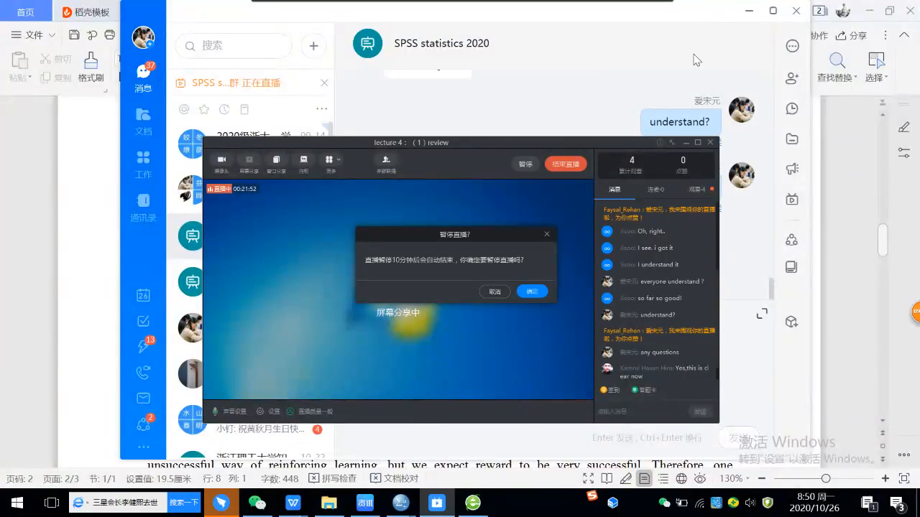
pyautogui.moveTo(624, 6)
pyautogui.click(532, 291)
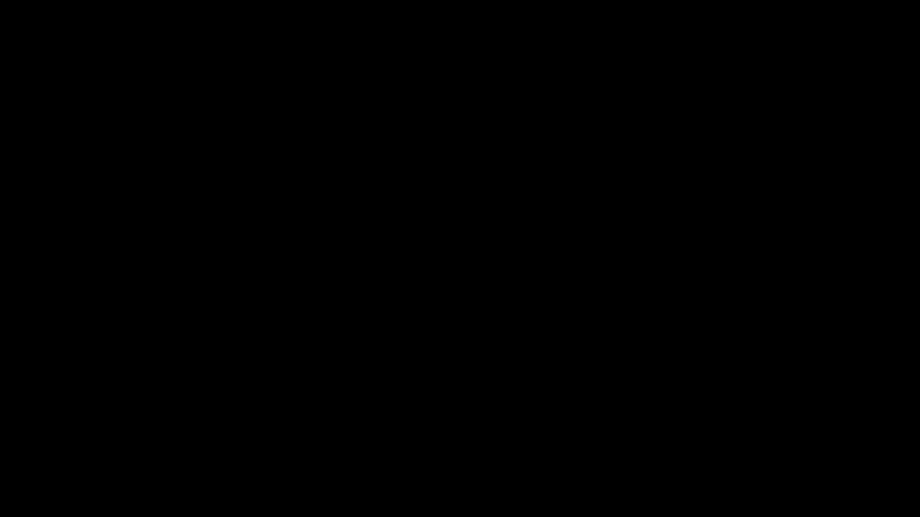
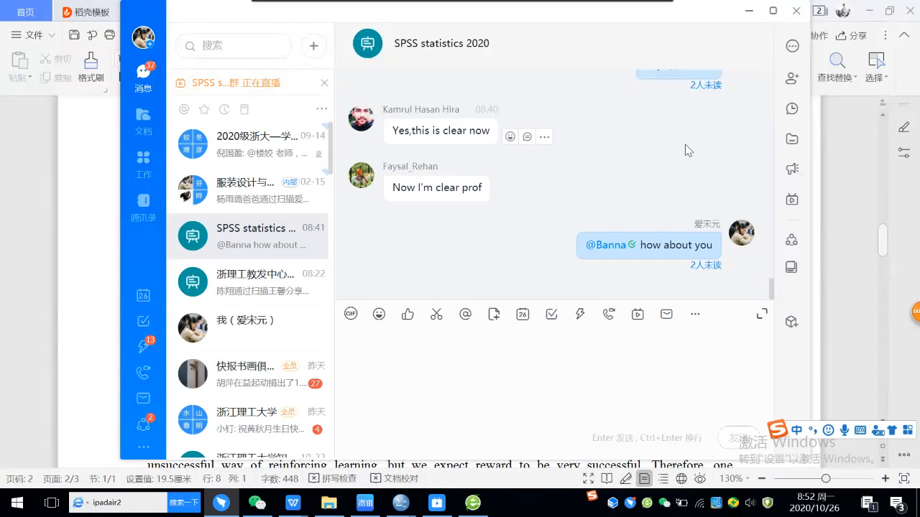
# Step: Put DingTalk away and read the Practice 2 teaching methods, hypotheses and homogeneity and ANOVA tables in the Assignment document
pyautogui.click(750, 12)
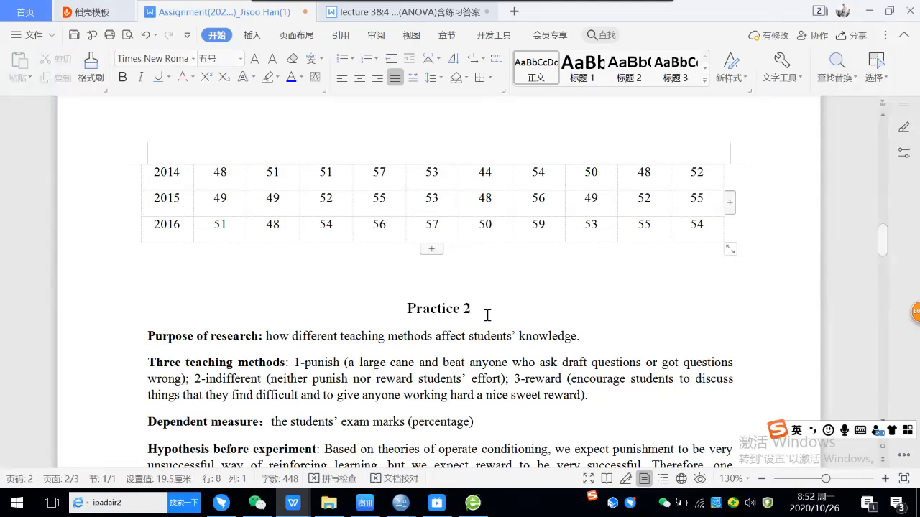
pyautogui.scroll(-1, 487, 316)
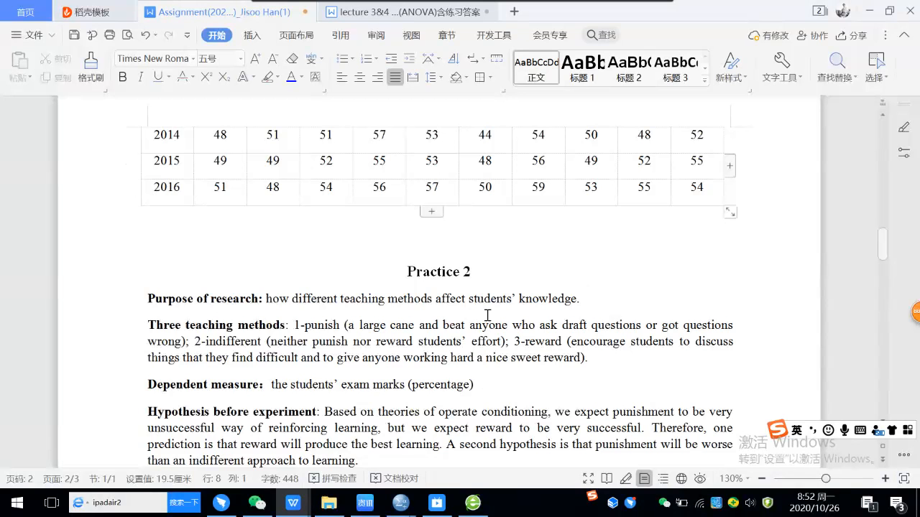
pyautogui.scroll(-1, 487, 316)
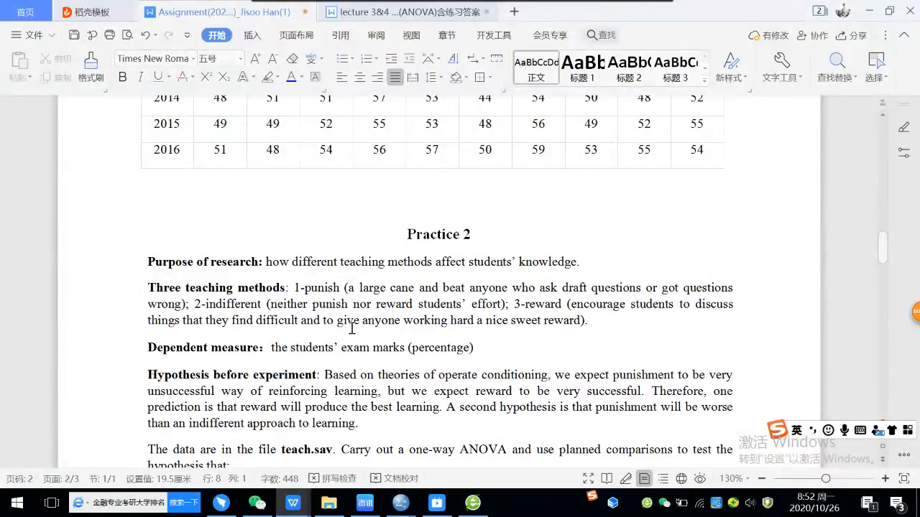
pyautogui.scroll(-1, 398, 330)
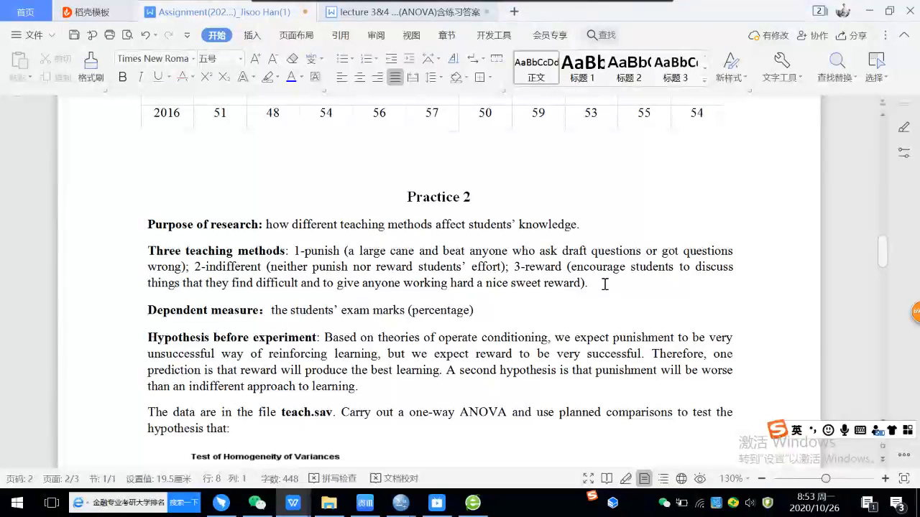
pyautogui.scroll(-1, 606, 284)
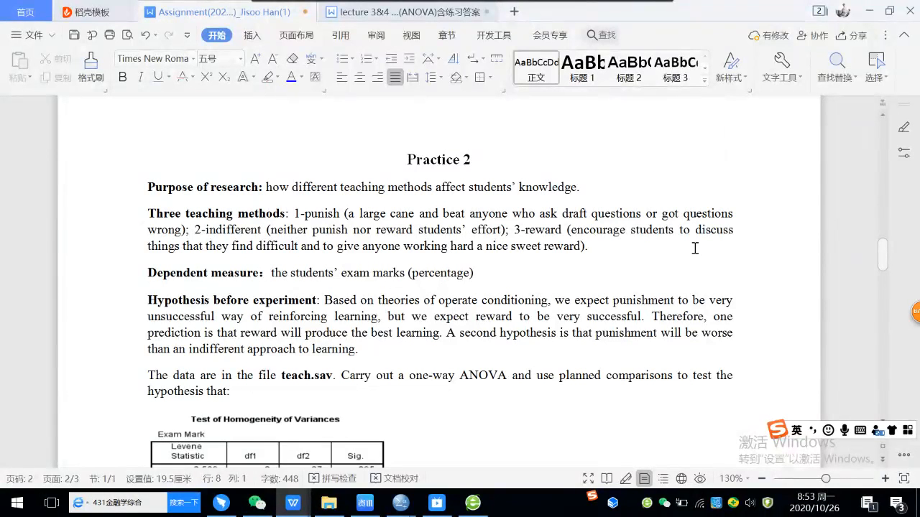
pyautogui.scroll(-1, 695, 248)
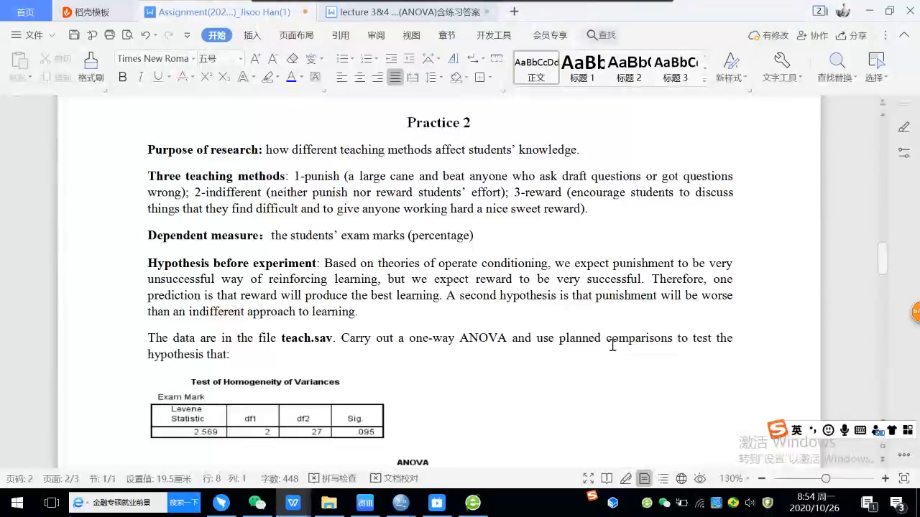
pyautogui.moveTo(651, 278); pyautogui.dragTo(380, 263)
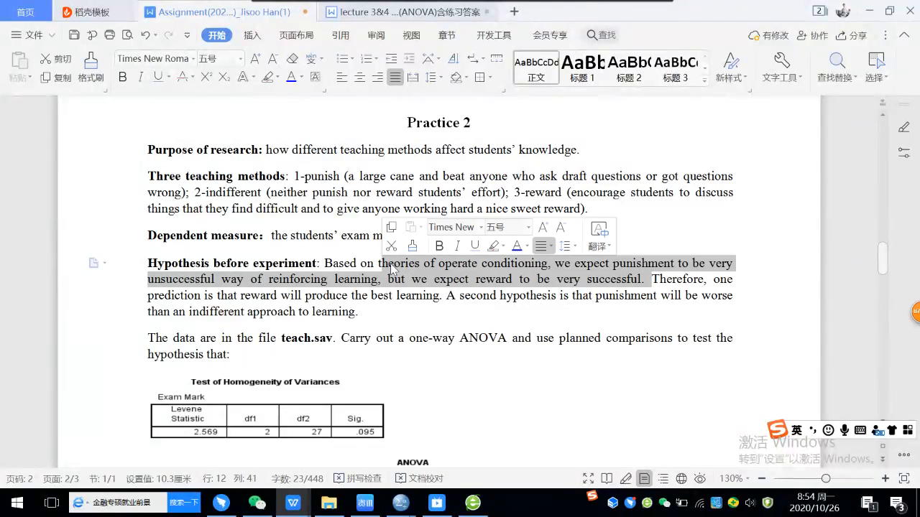
pyautogui.click(634, 278)
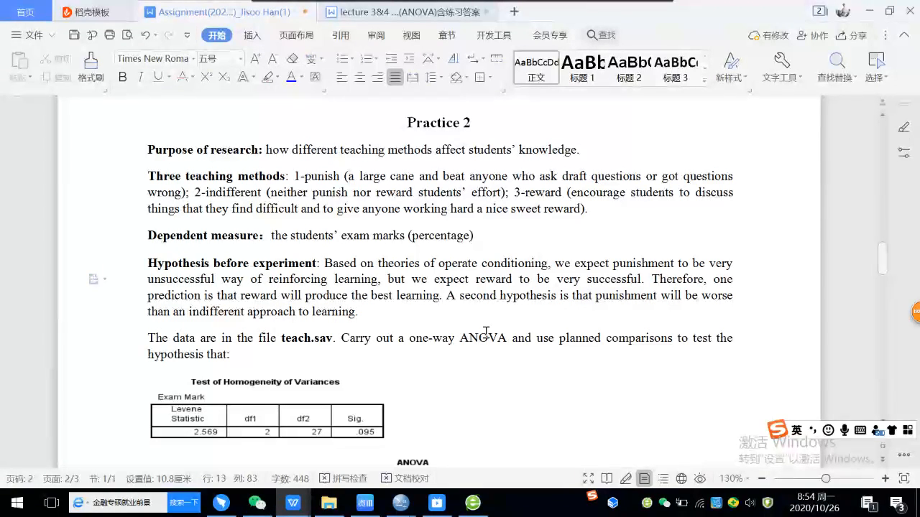
pyautogui.scroll(-2, 485, 332)
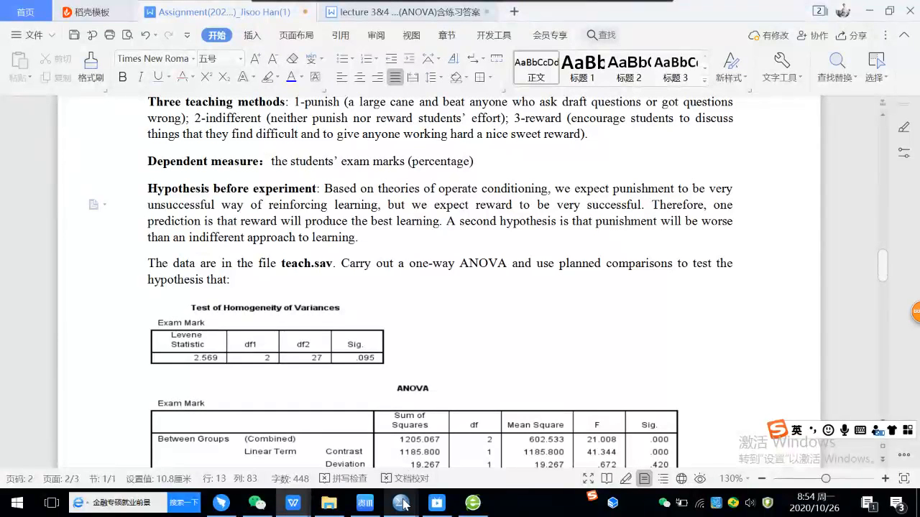
# Step: Switch to the p2_Teach.sav data in SPSS, start a One-Way ANOVA and open its contrasts settings
pyautogui.moveTo(402, 503)
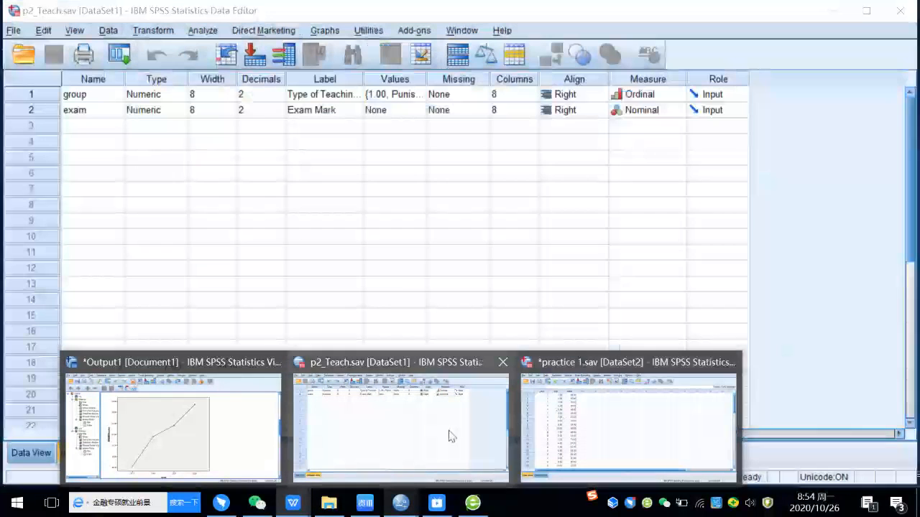
pyautogui.click(449, 436)
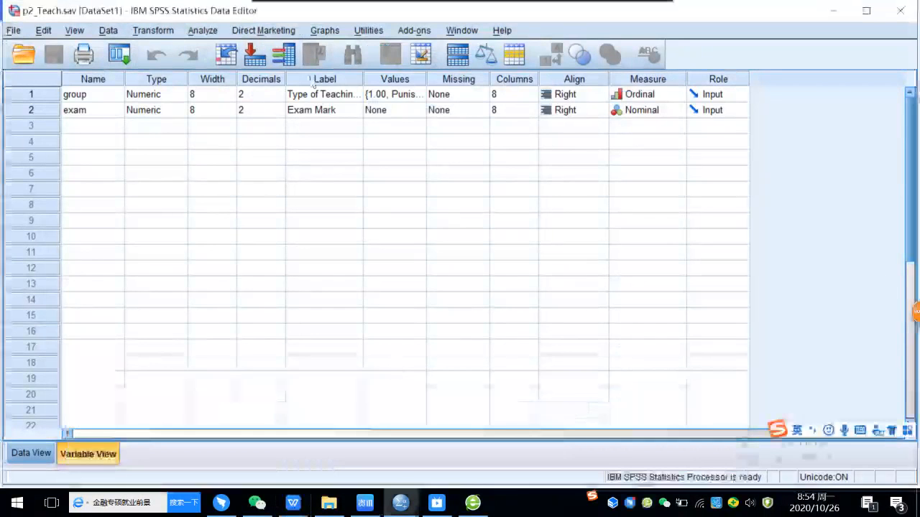
pyautogui.click(202, 30)
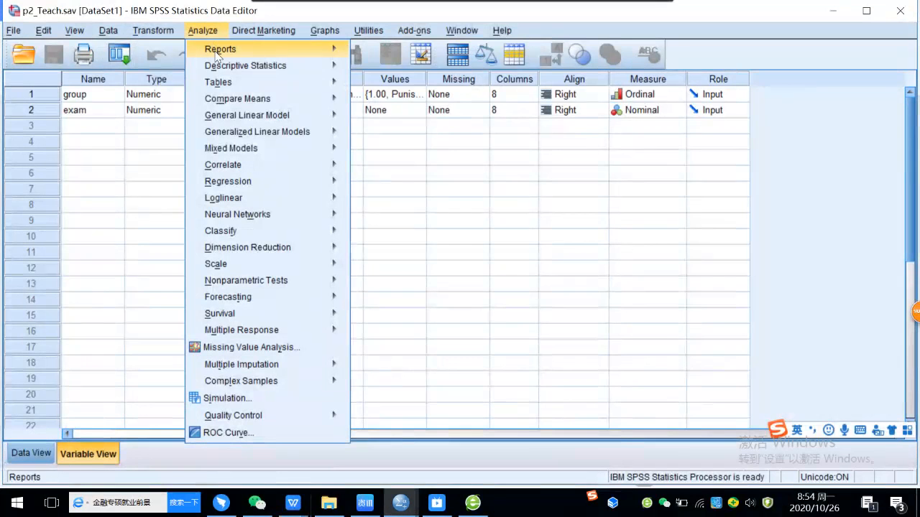
pyautogui.moveTo(252, 101)
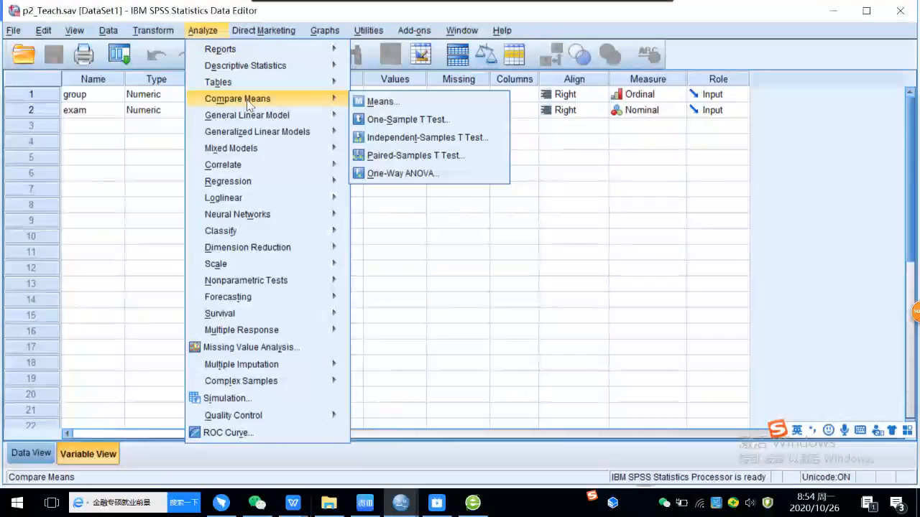
pyautogui.click(429, 173)
pyautogui.click(601, 190)
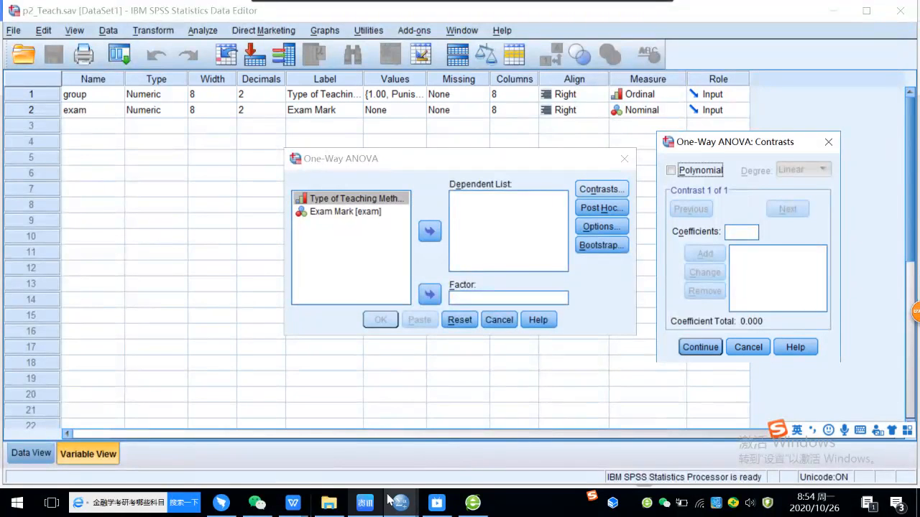
# Step: Switch to the lecture 3&4 analysis of variance document in WPS Writer and find the two hypotheses of Practice 2
pyautogui.moveTo(289, 505)
pyautogui.click(250, 458)
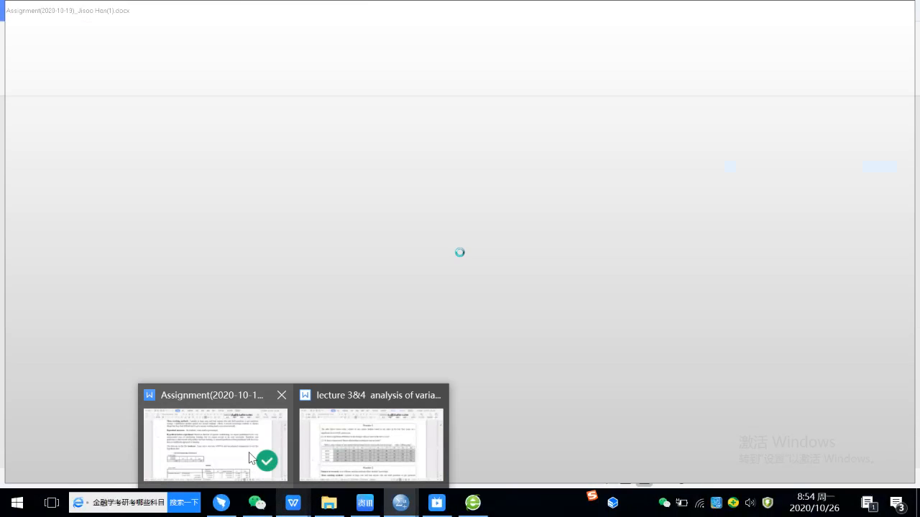
pyautogui.click(373, 442)
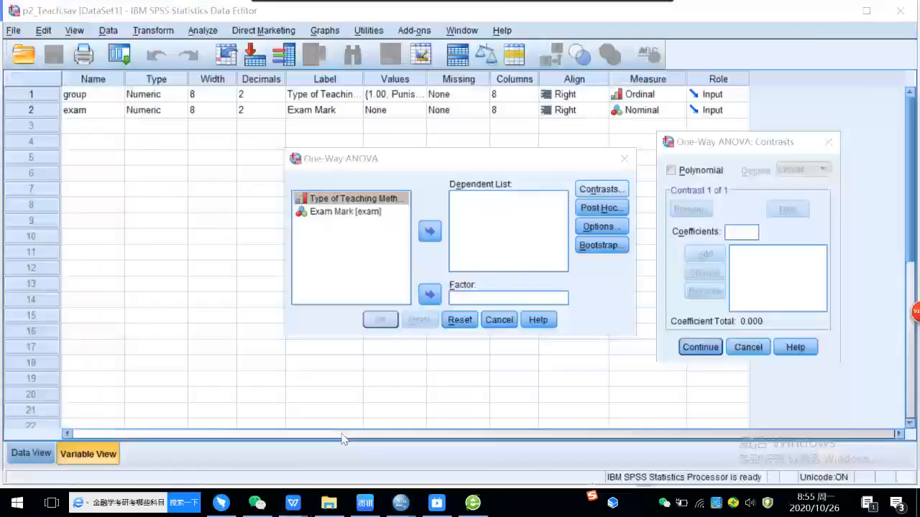
pyautogui.scroll(-3, 482, 380)
pyautogui.scroll(-3, 482, 380)
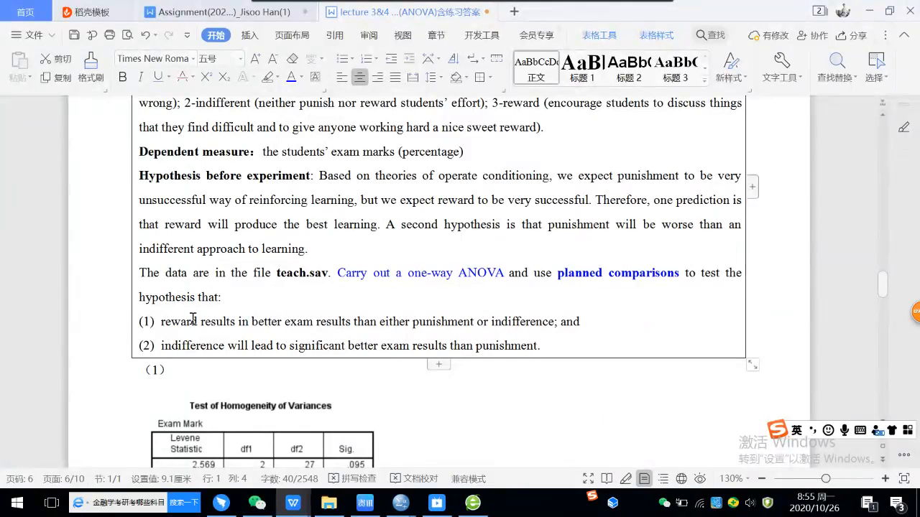
# Step: Colour the word "better" red in hypothesis (1) of Practice 2
pyautogui.click(159, 321)
pyautogui.moveTo(159, 321); pyautogui.dragTo(198, 322)
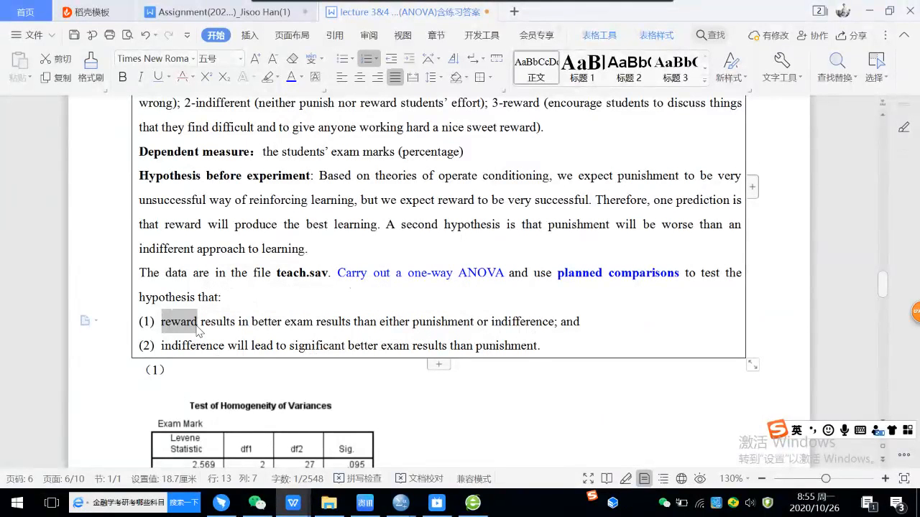
pyautogui.doubleClick(255, 321)
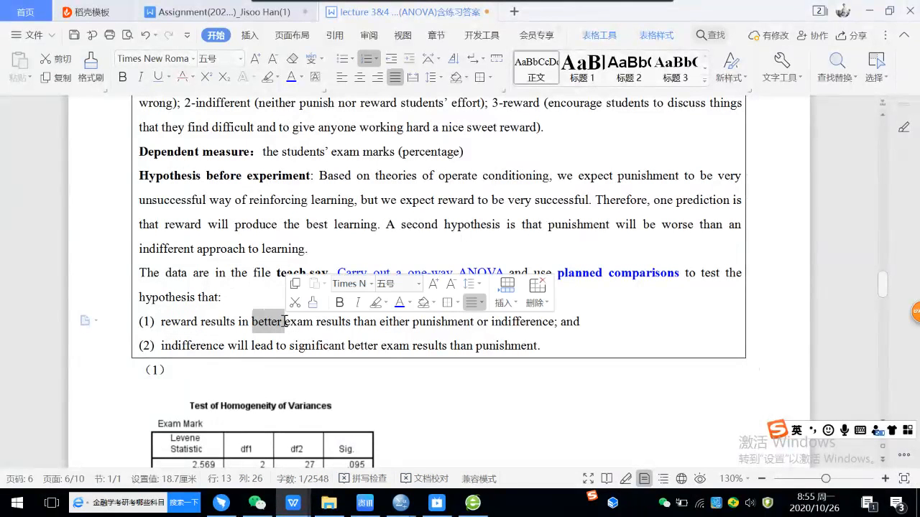
pyautogui.click(302, 79)
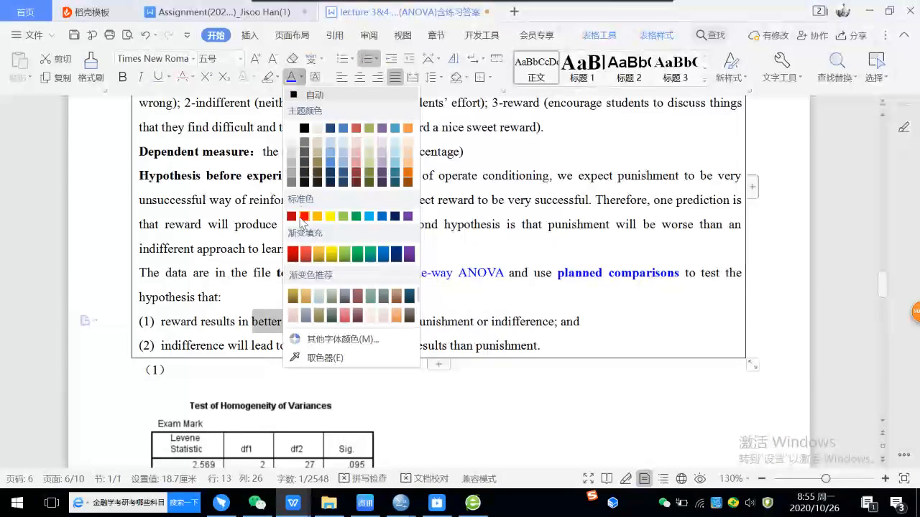
pyautogui.click(292, 217)
pyautogui.click(316, 332)
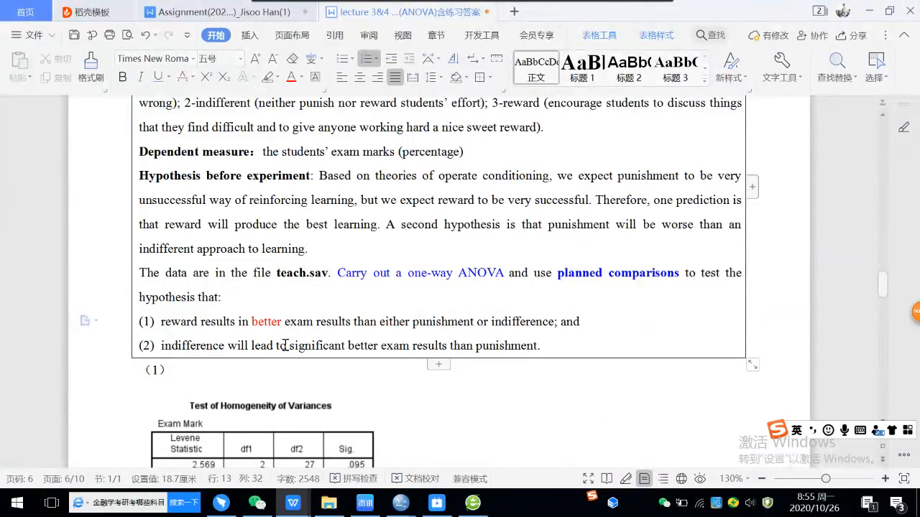
# Step: Colour the words "either" and "or" red in hypothesis (1) of Practice 2
pyautogui.moveTo(378, 321); pyautogui.dragTo(411, 321)
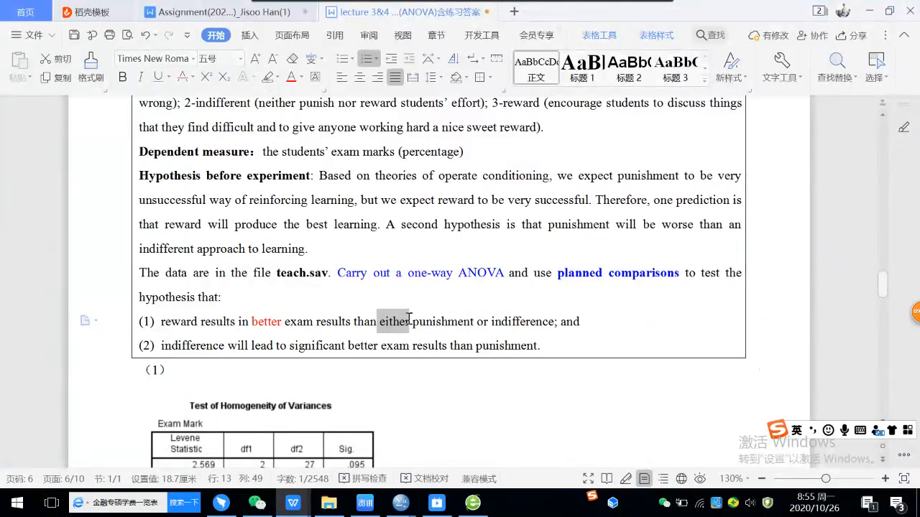
pyautogui.click(291, 77)
pyautogui.moveTo(474, 321); pyautogui.dragTo(491, 322)
pyautogui.click(291, 77)
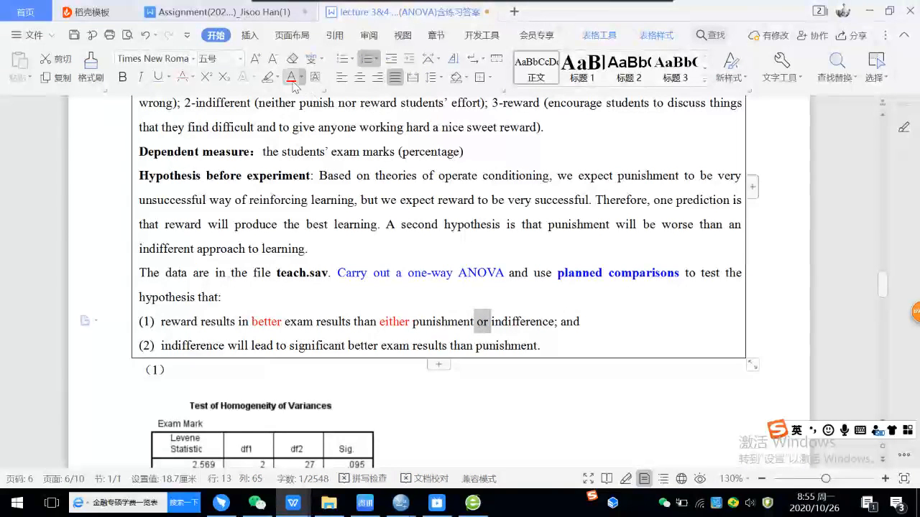
pyautogui.click(497, 322)
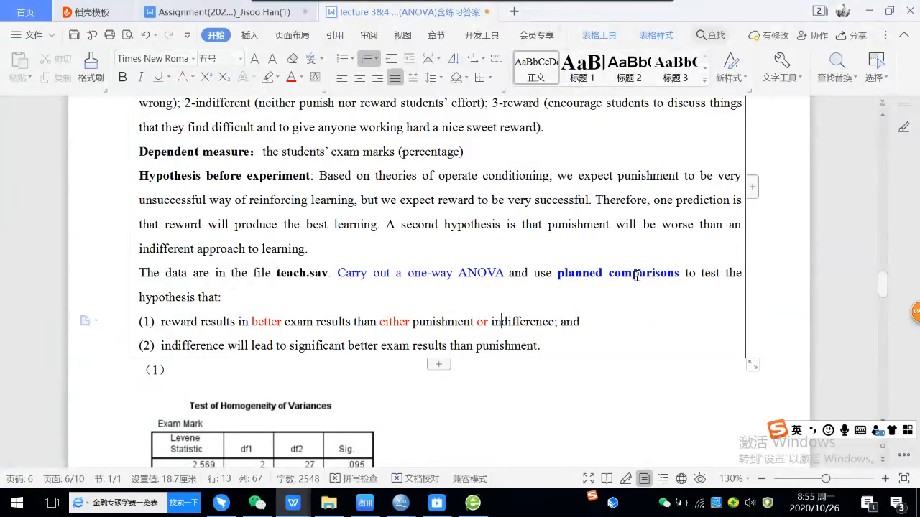
# Step: Underline "planned comparisons" in the Practice 2 instructions, and point out the word "reward" in hypothesis (1)
pyautogui.moveTo(557, 274); pyautogui.dragTo(680, 275)
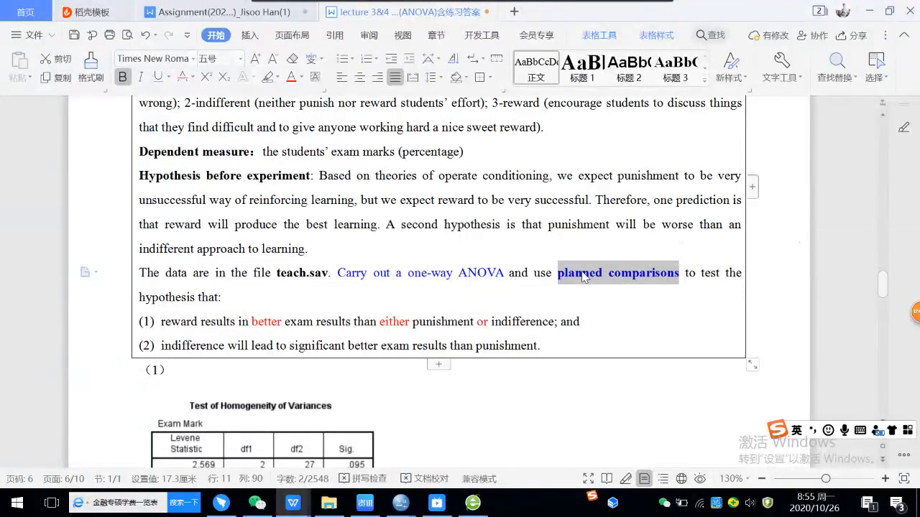
pyautogui.click(158, 78)
pyautogui.click(450, 246)
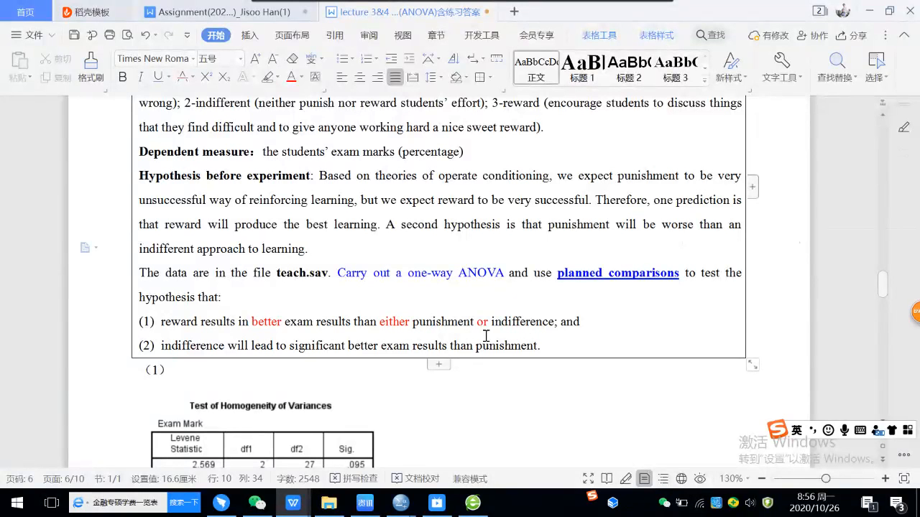
pyautogui.moveTo(162, 320); pyautogui.dragTo(194, 321)
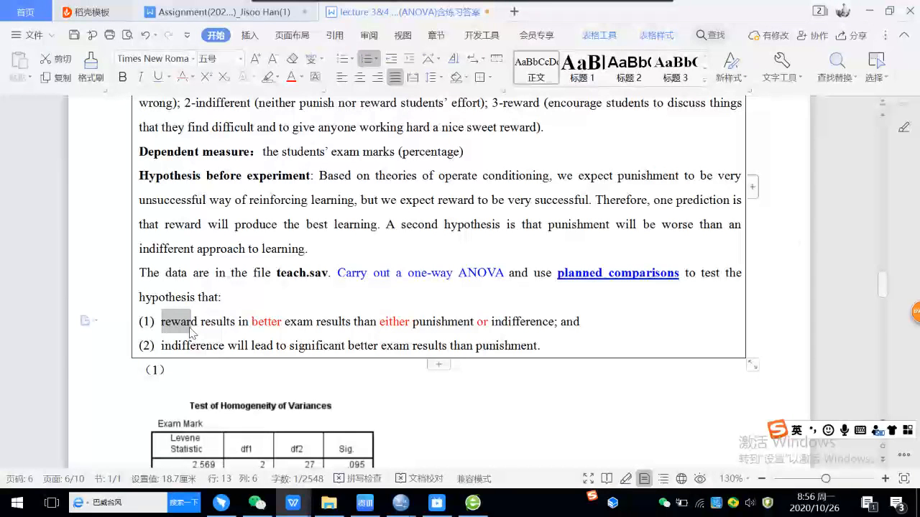
pyautogui.scroll(1, 243, 299)
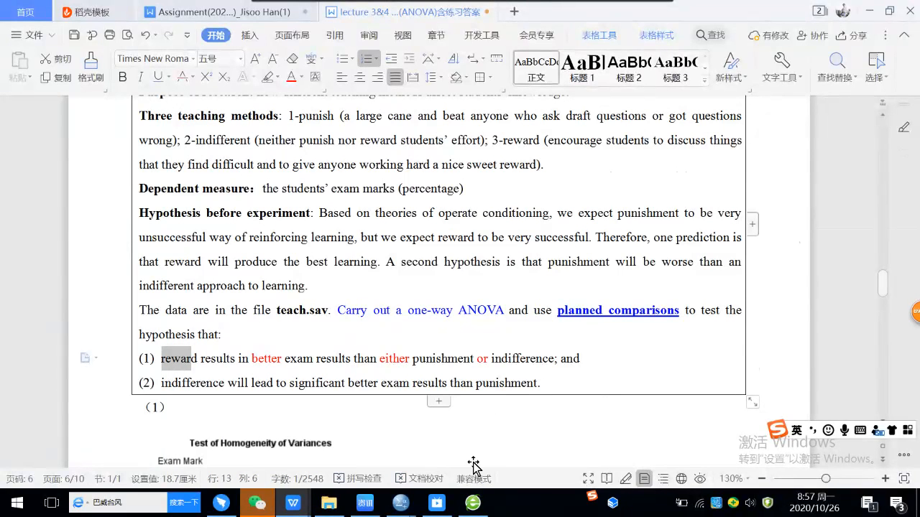
# Step: Return to p2_Teach.sav in SPSS, dismiss the contrasts settings, and set Exam Mark as the dependent variable and the teaching method as the factor
pyautogui.moveTo(405, 510)
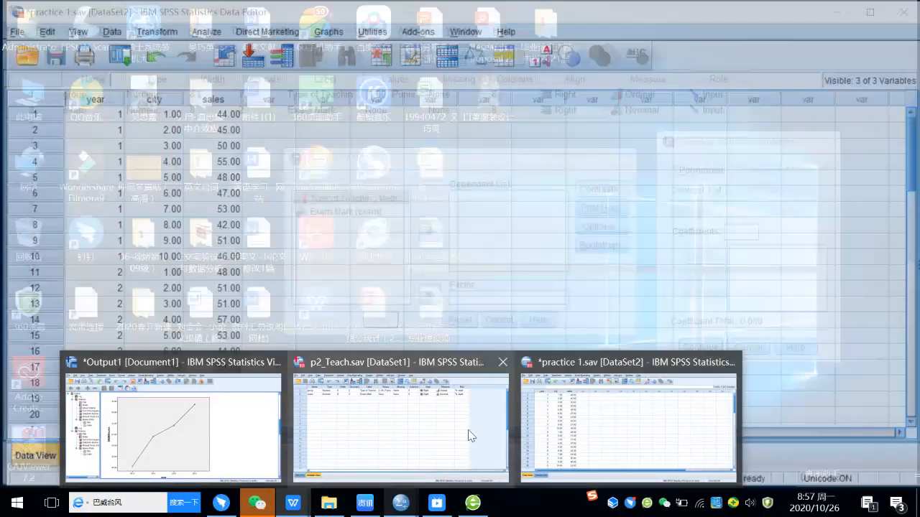
pyautogui.click(468, 433)
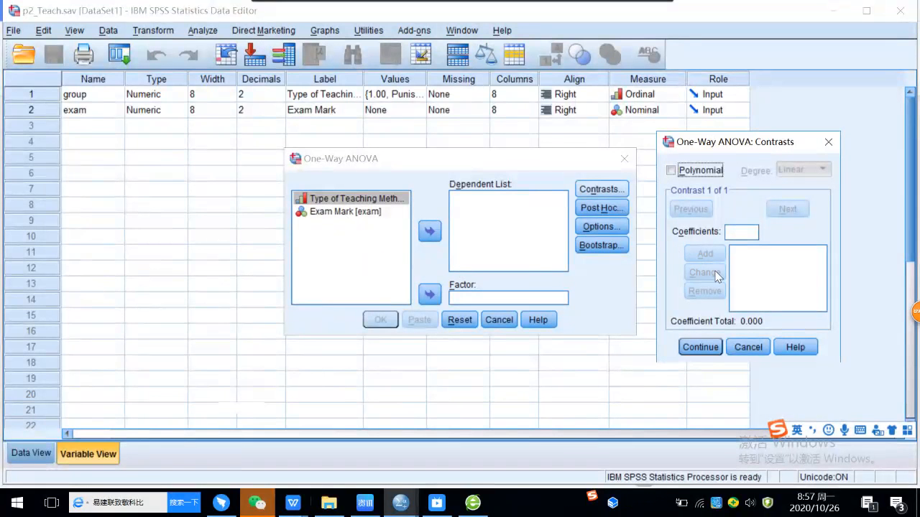
pyautogui.click(747, 347)
pyautogui.click(358, 212)
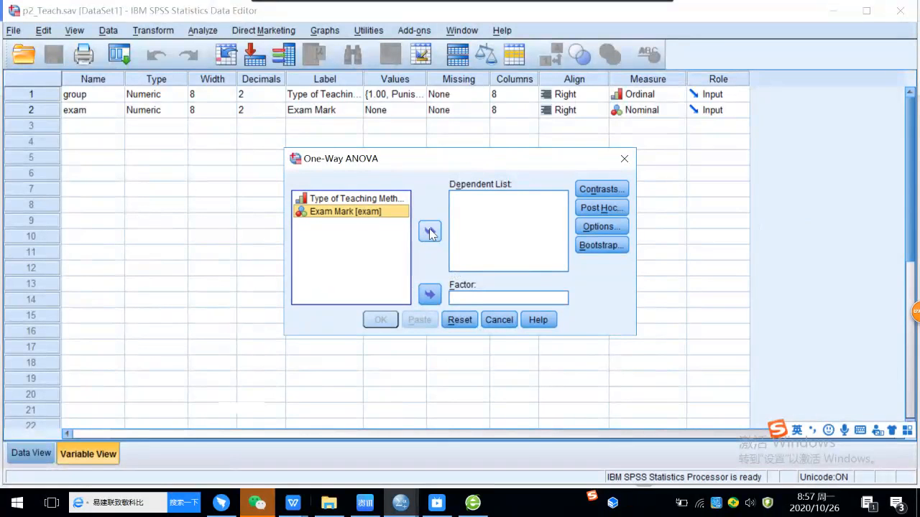
pyautogui.click(430, 231)
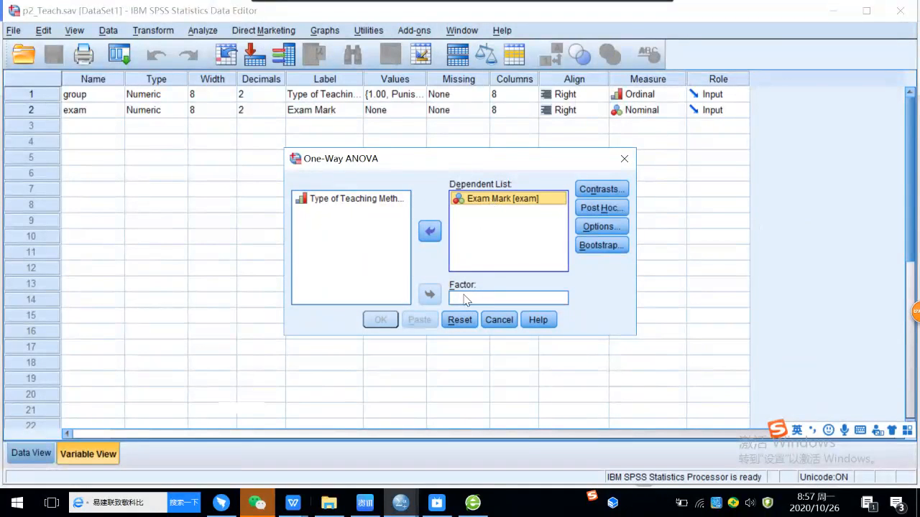
pyautogui.click(360, 205)
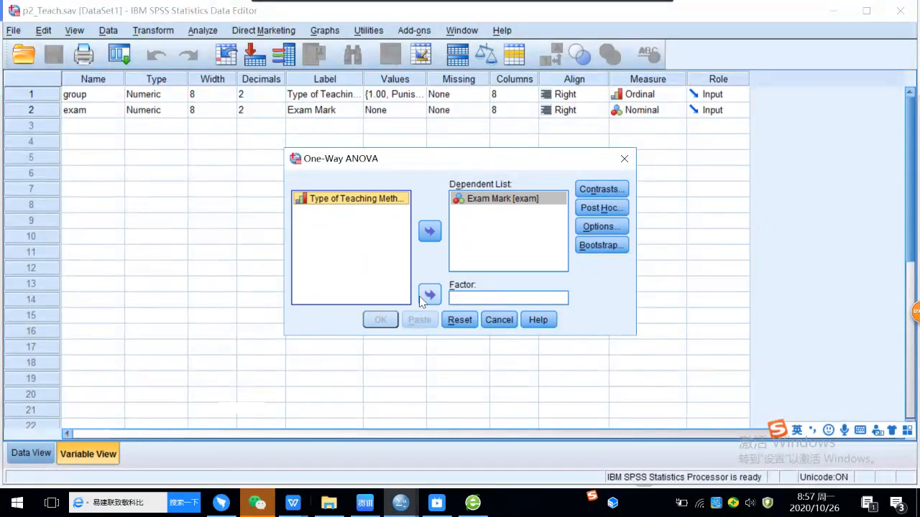
pyautogui.click(435, 295)
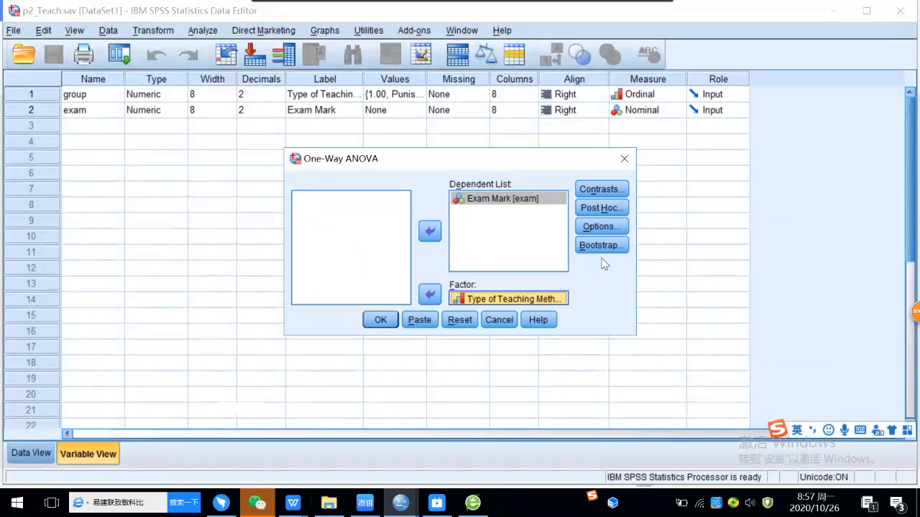
# Step: Request descriptives, the homogeneity of variance test, Brown-Forsythe, Welch and a means plot, and run the one-way ANOVA
pyautogui.click(601, 227)
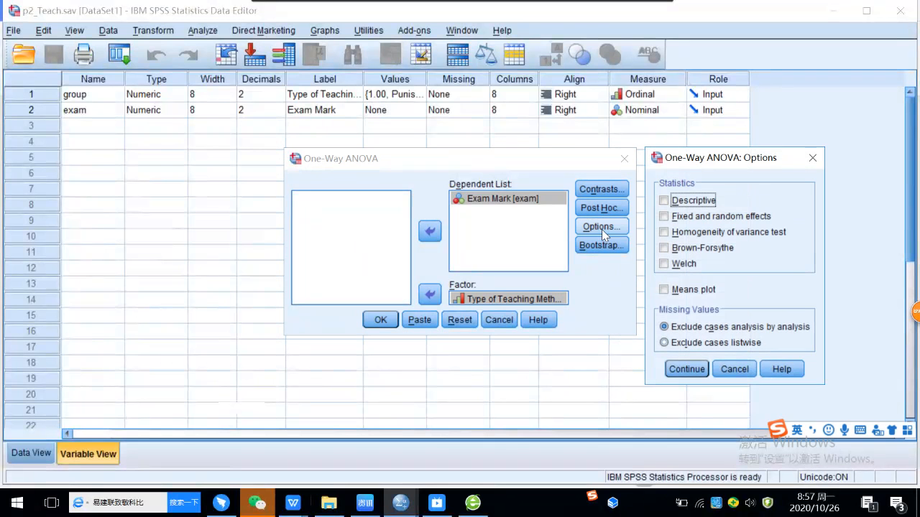
pyautogui.click(665, 201)
pyautogui.click(669, 234)
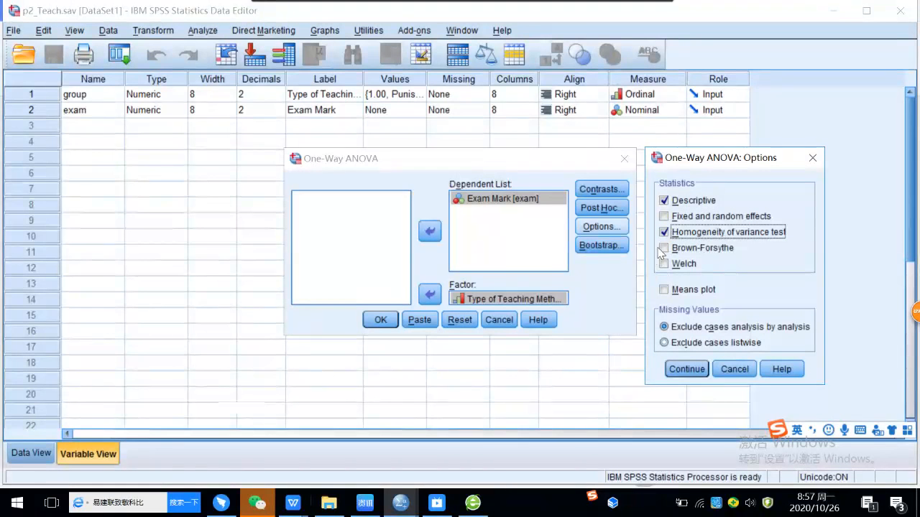
pyautogui.click(664, 249)
pyautogui.click(664, 263)
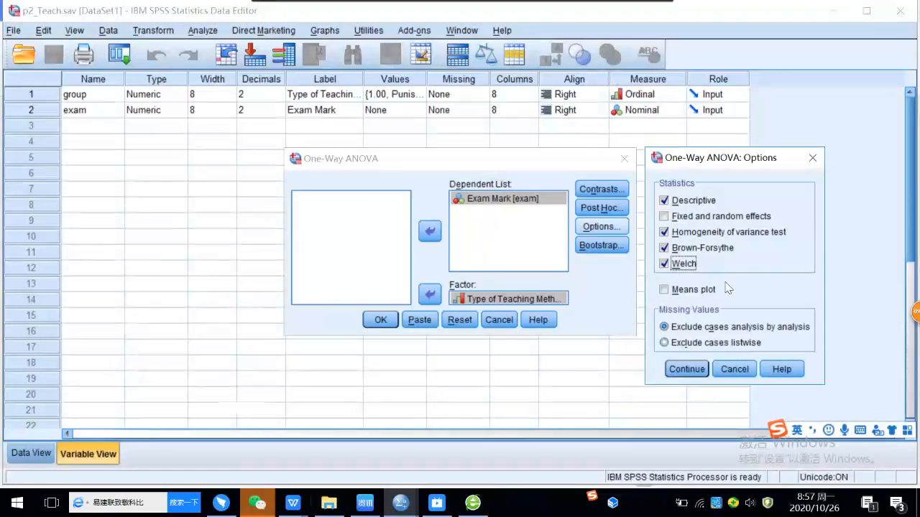
pyautogui.click(663, 290)
pyautogui.click(683, 370)
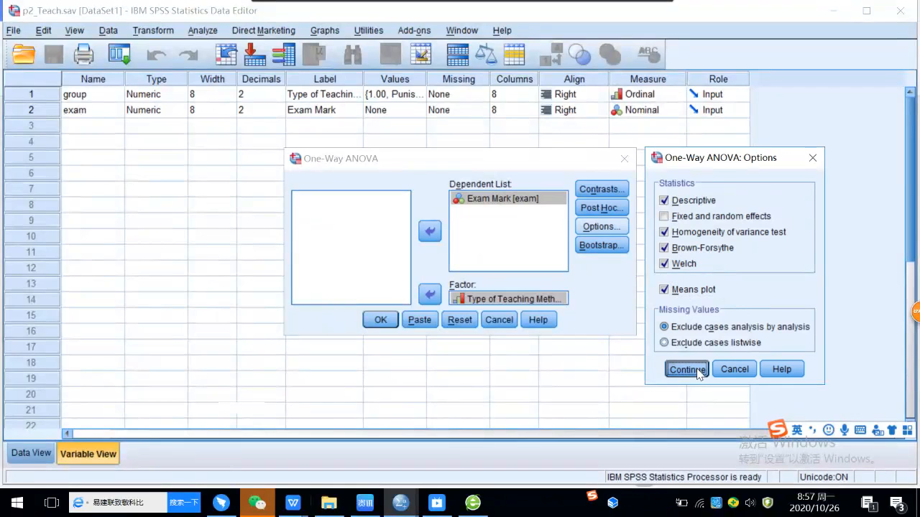
pyautogui.click(388, 328)
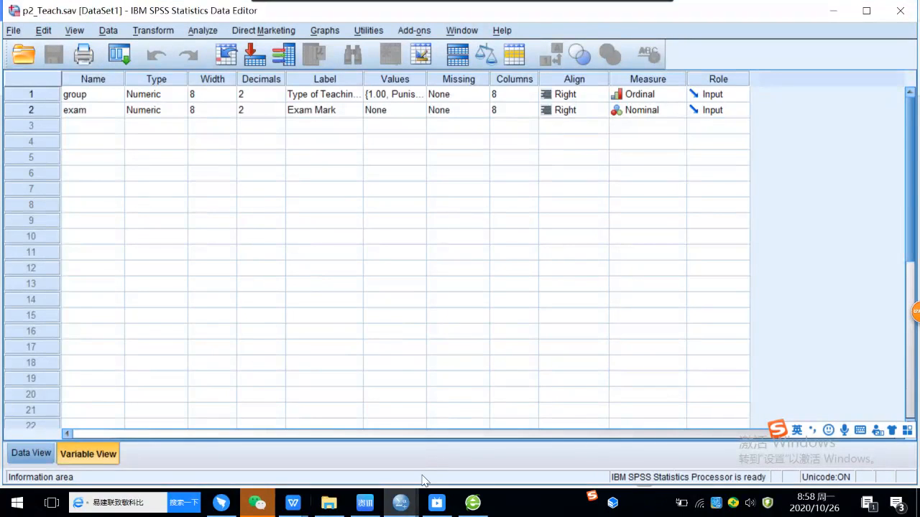
# Step: Bring up the Output1 viewer window and view the Descriptives table for Exam Mark
pyautogui.moveTo(255, 505)
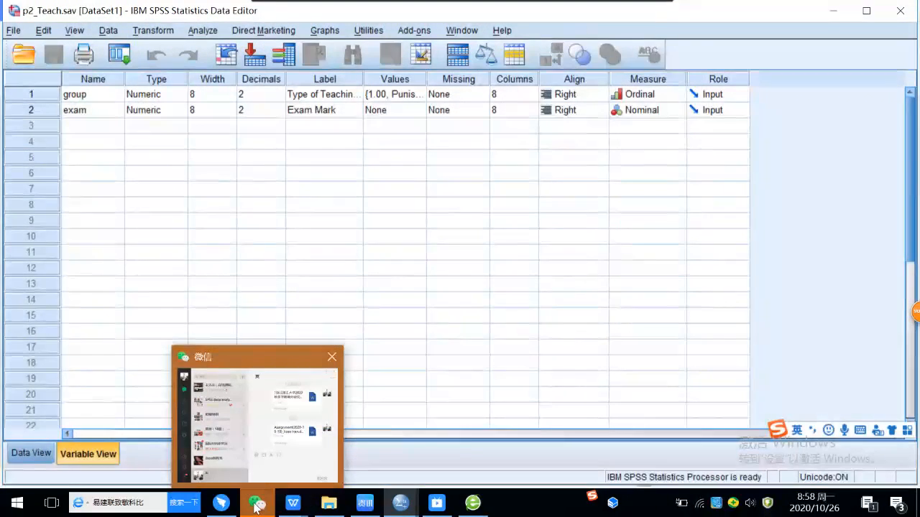
pyautogui.moveTo(399, 507)
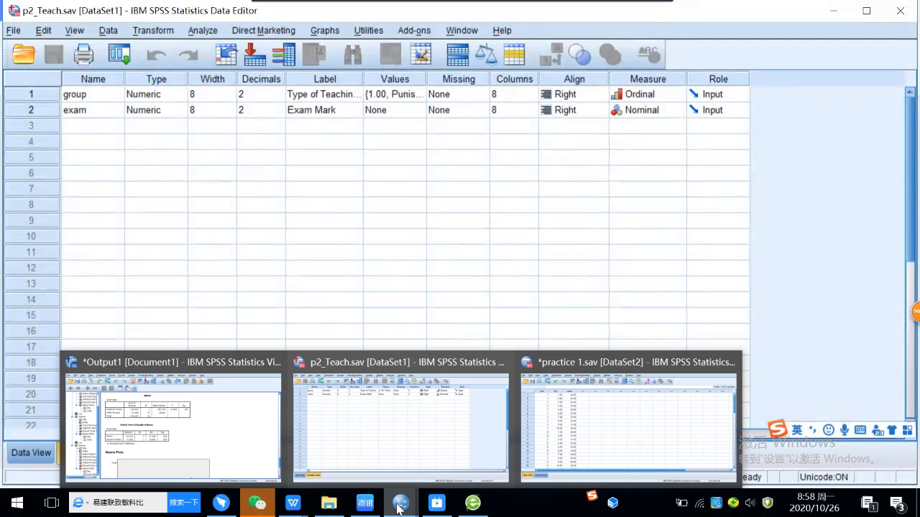
pyautogui.click(208, 456)
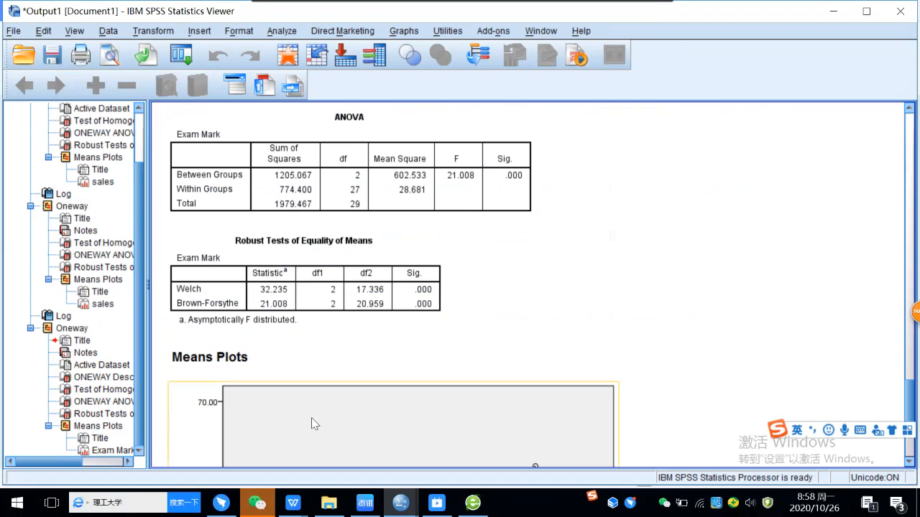
pyautogui.scroll(5, 496, 300)
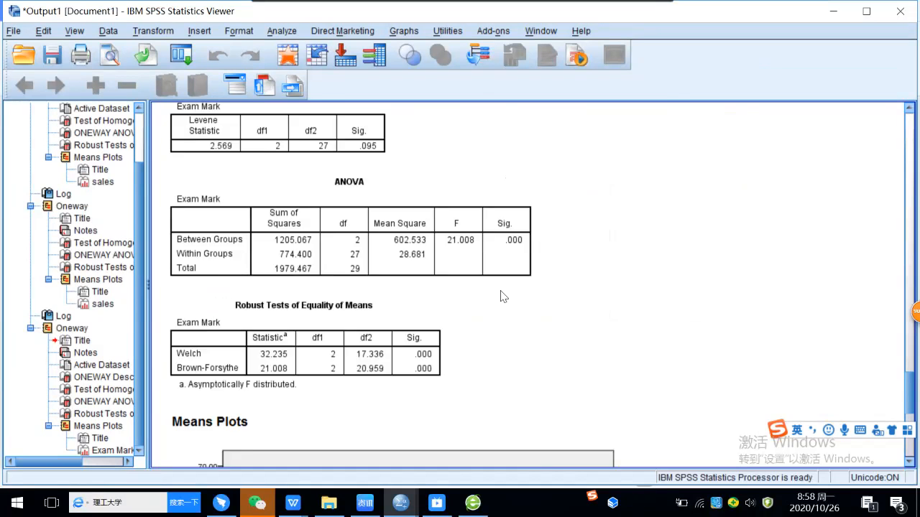
pyautogui.scroll(2, 503, 297)
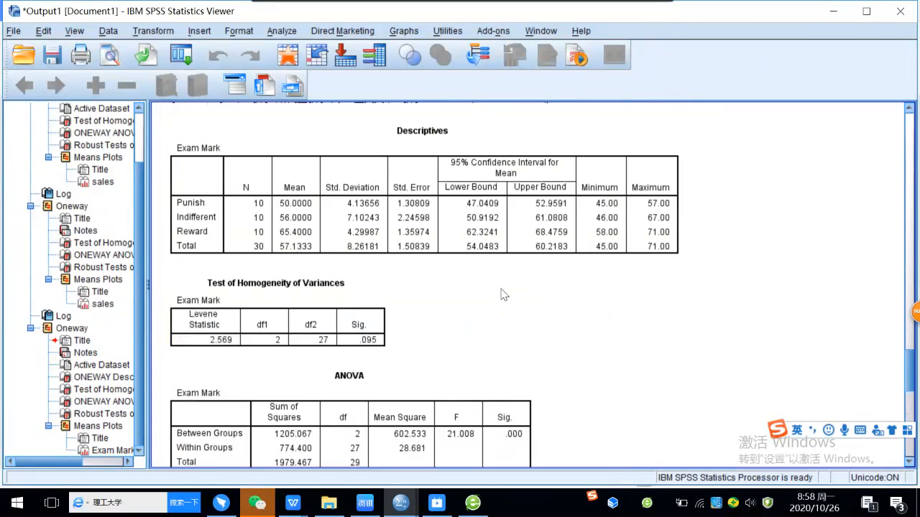
# Step: Point out the Levene statistic and its significance in the Test of Homogeneity of Variances table
pyautogui.click(348, 302)
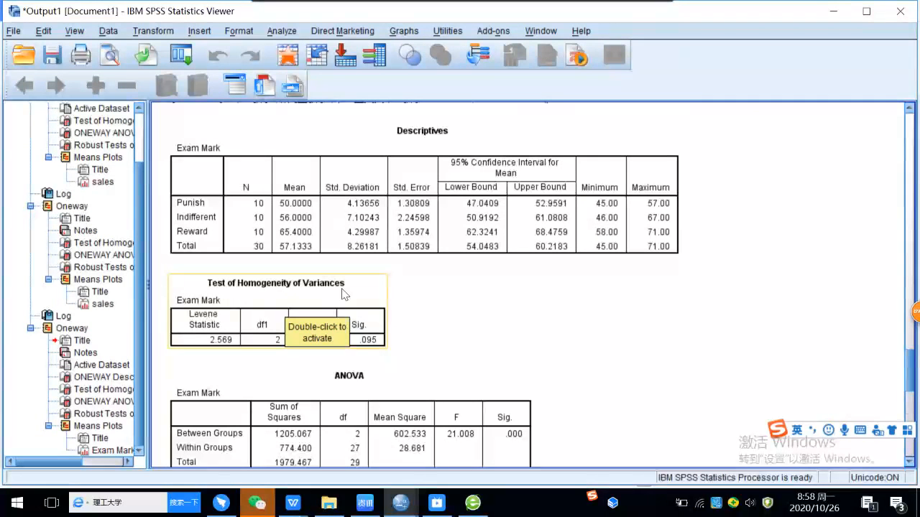
pyautogui.click(468, 309)
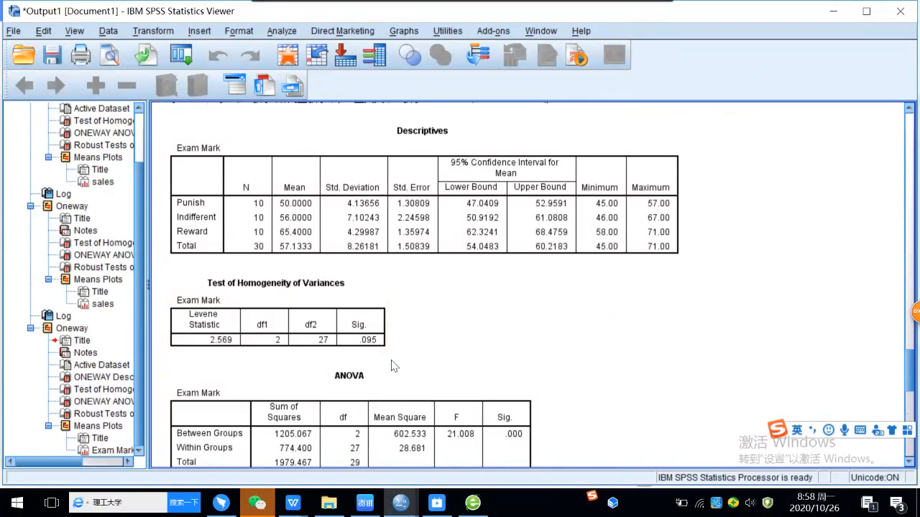
pyautogui.click(188, 334)
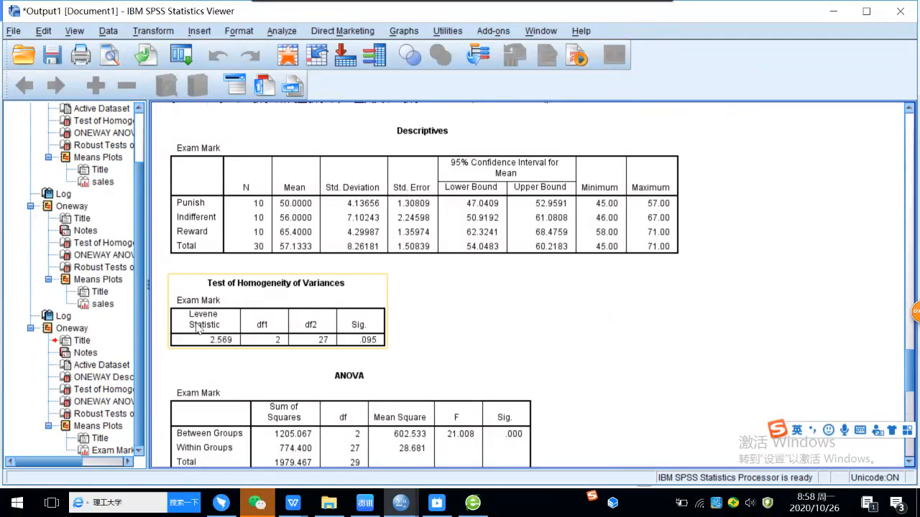
pyautogui.click(210, 355)
pyautogui.click(225, 347)
pyautogui.click(236, 354)
pyautogui.click(385, 345)
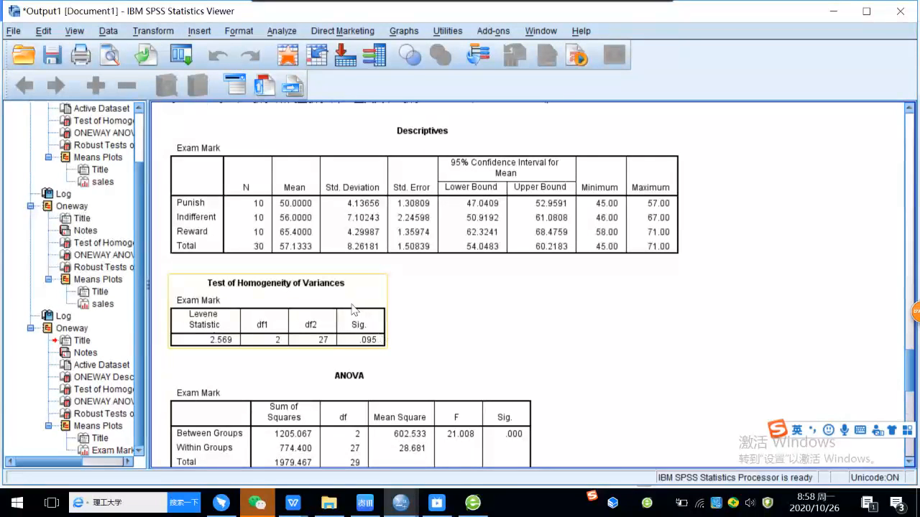
pyautogui.click(368, 350)
pyautogui.click(378, 345)
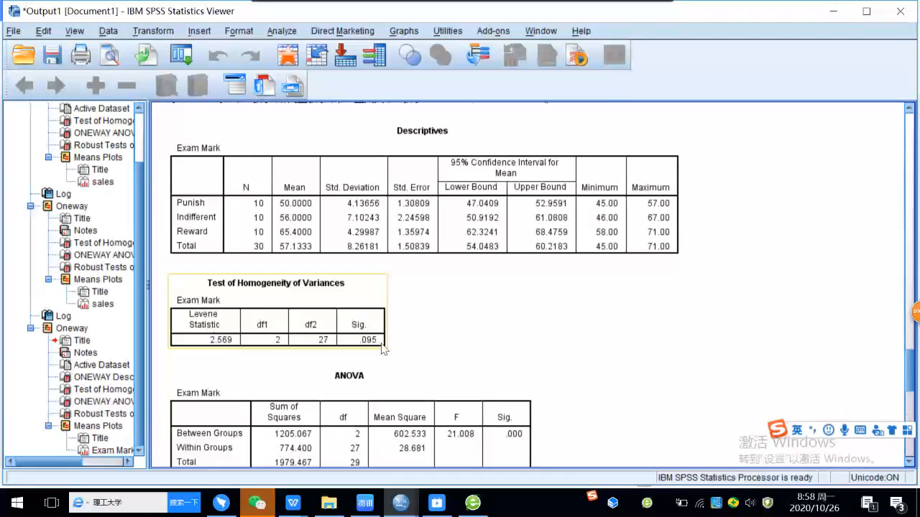
pyautogui.click(396, 341)
pyautogui.click(379, 325)
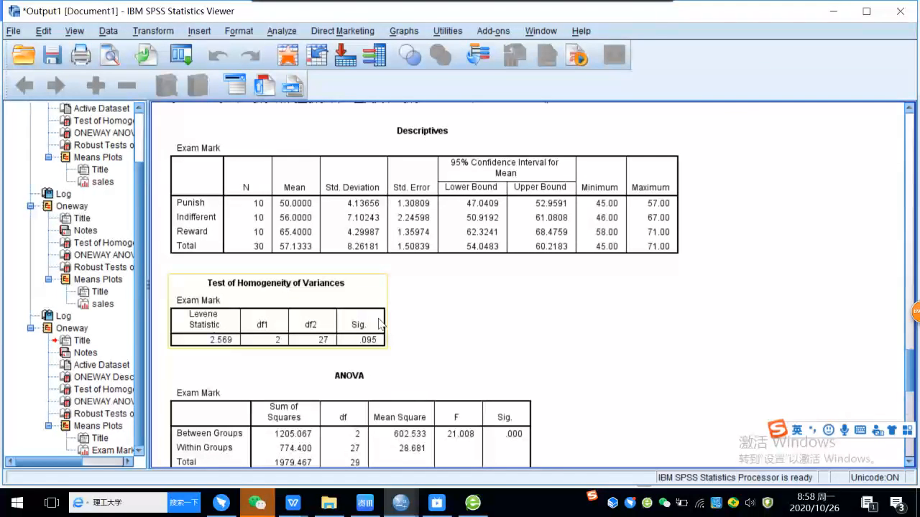
pyautogui.click(383, 355)
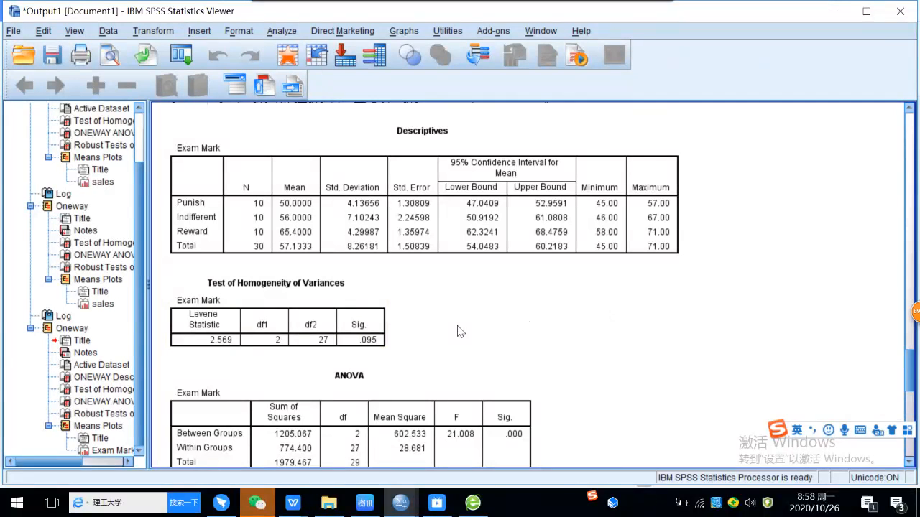
# Step: Examine the between-groups F ratio and its significance in the Exam Mark ANOVA table
pyautogui.scroll(-3, 460, 330)
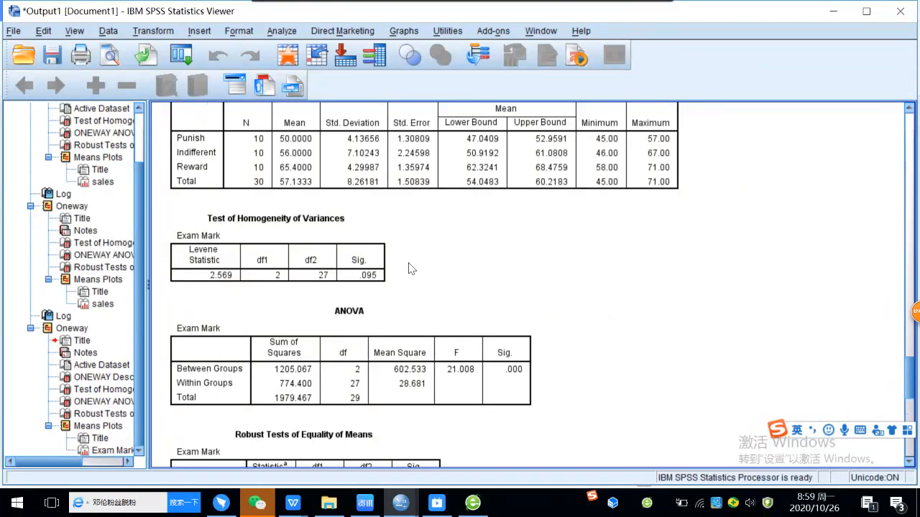
pyautogui.scroll(-3, 408, 271)
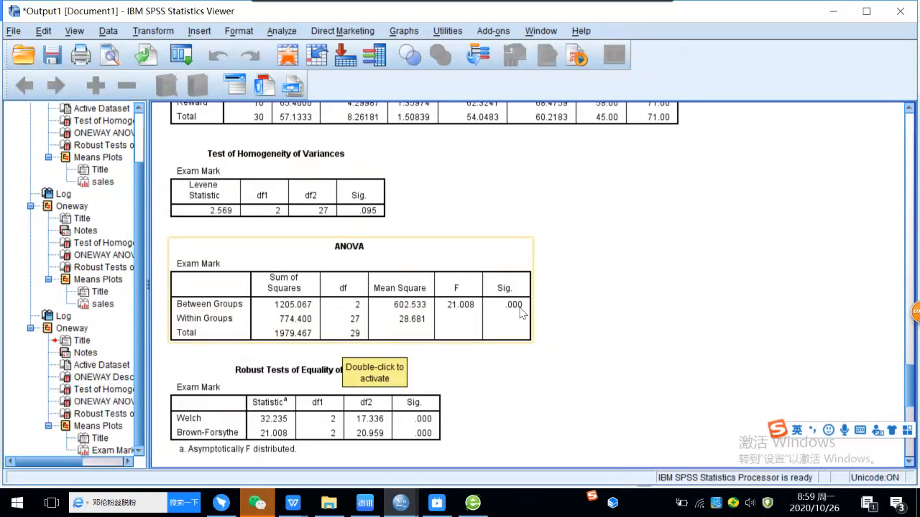
pyautogui.click(608, 309)
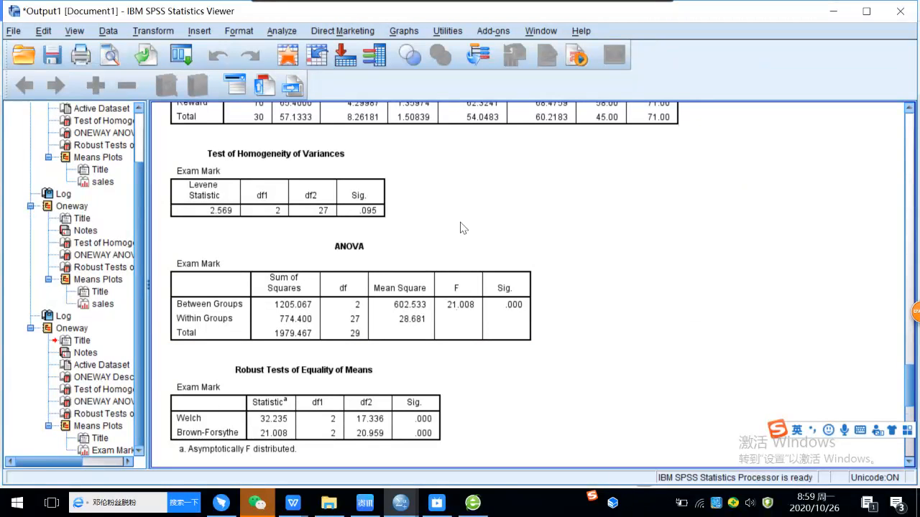
# Step: Reopen the One-Way ANOVA contrasts settings and add -1 as the first group's coefficient
pyautogui.click(278, 33)
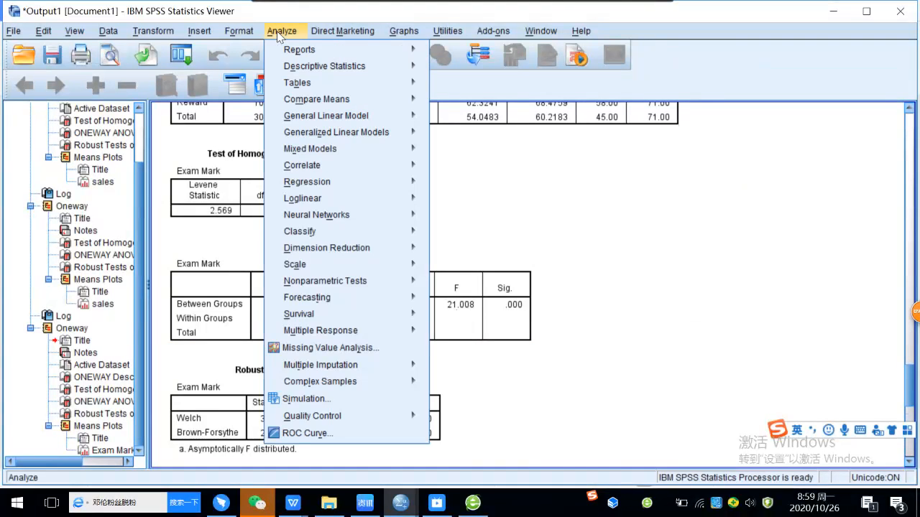
pyautogui.moveTo(400, 107)
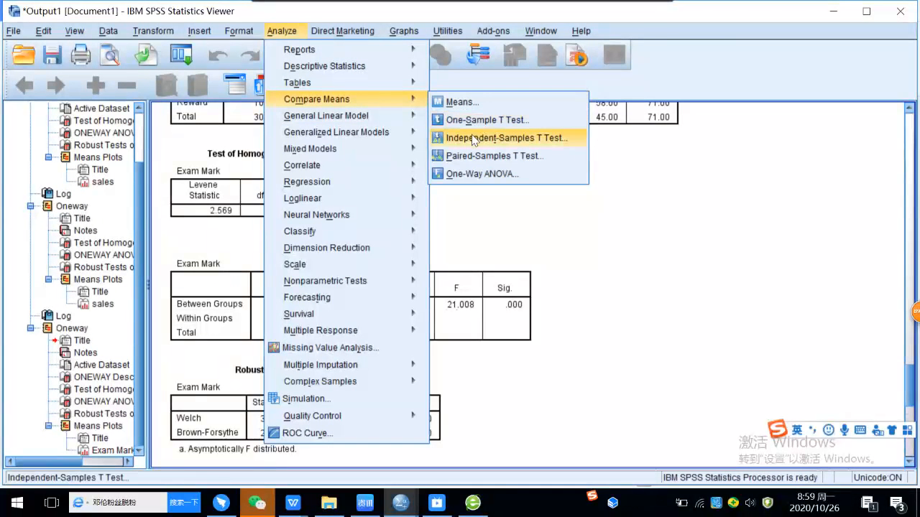
pyautogui.click(483, 174)
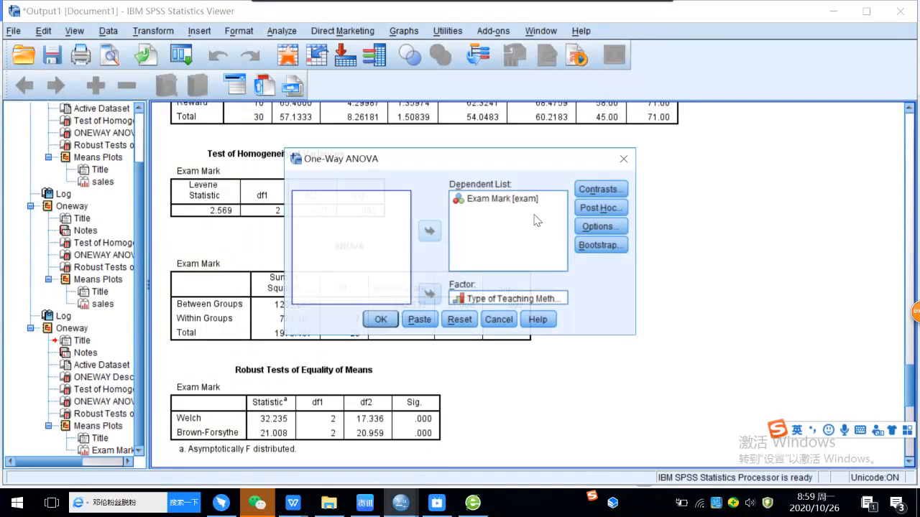
pyautogui.click(604, 190)
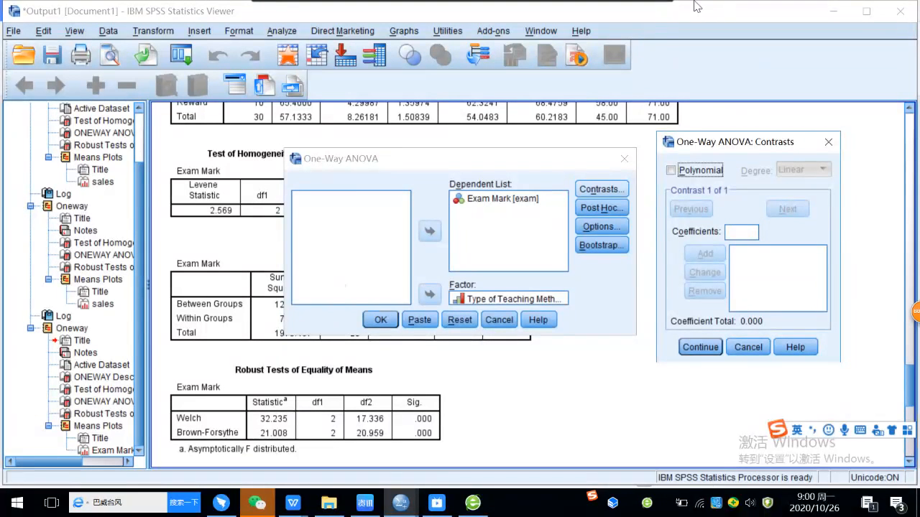
pyautogui.click(741, 231)
pyautogui.write('-1')
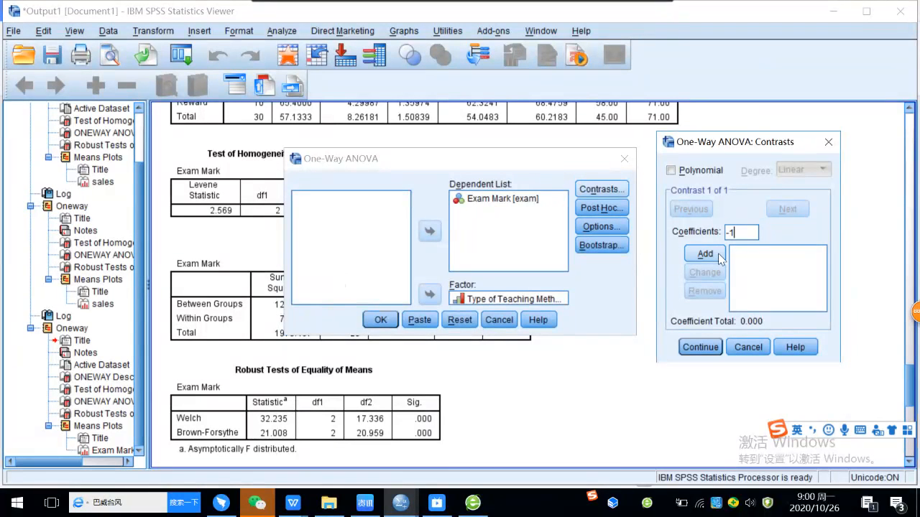
pyautogui.click(707, 254)
# Step: Add -1 as the second contrast coefficient and 2 as the third
pyautogui.click(745, 233)
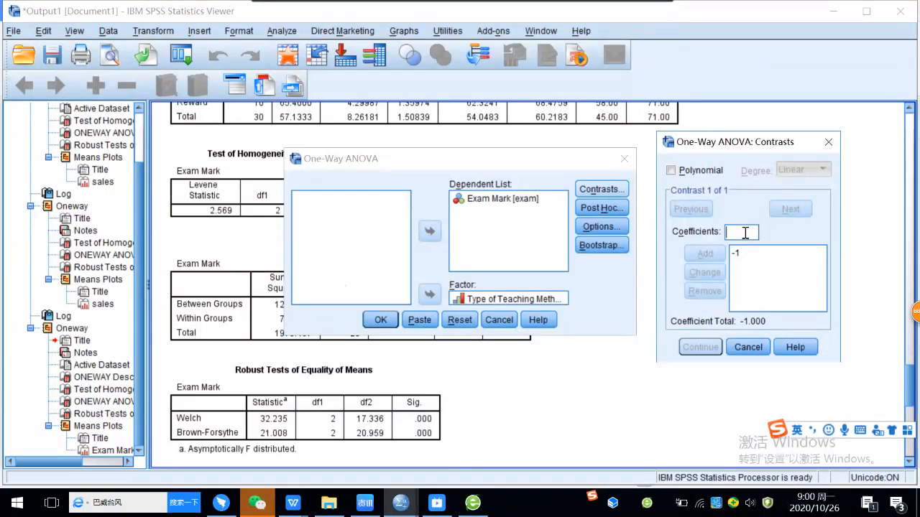
pyautogui.write('-')
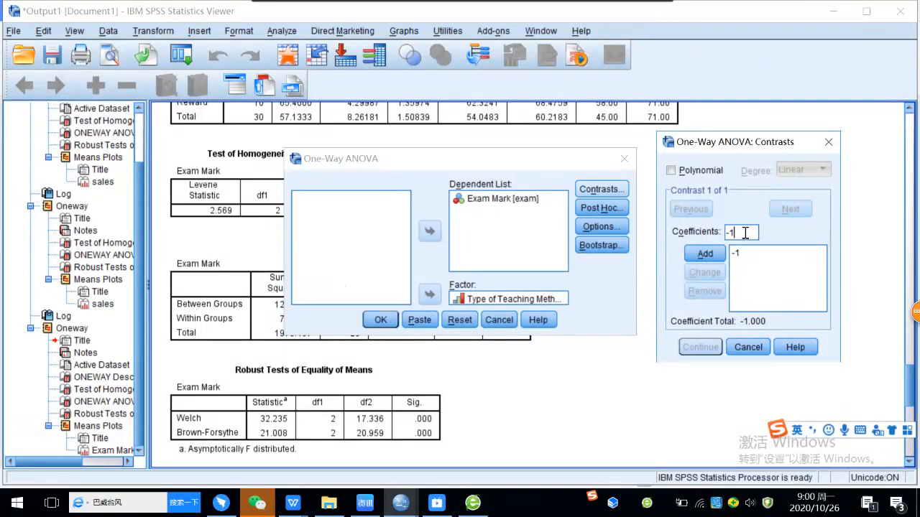
pyautogui.write('1')
pyautogui.click(704, 254)
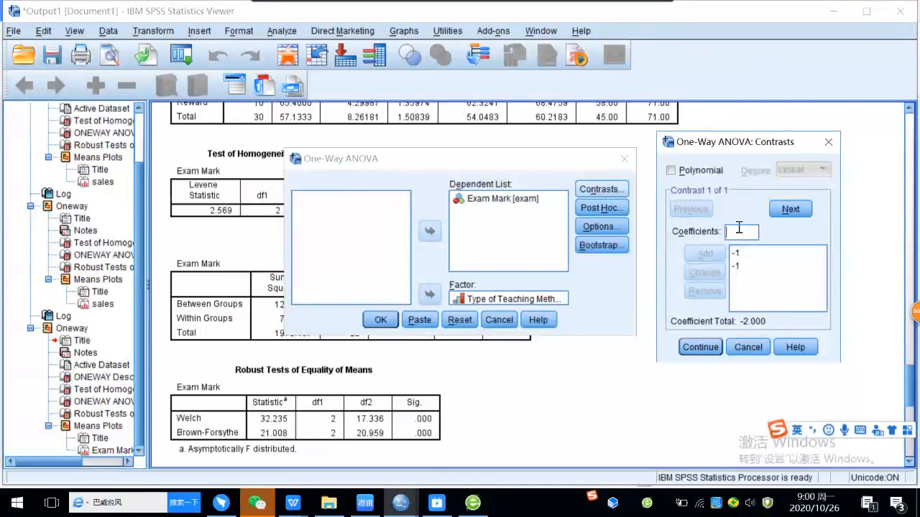
pyautogui.write('2')
pyautogui.click(707, 256)
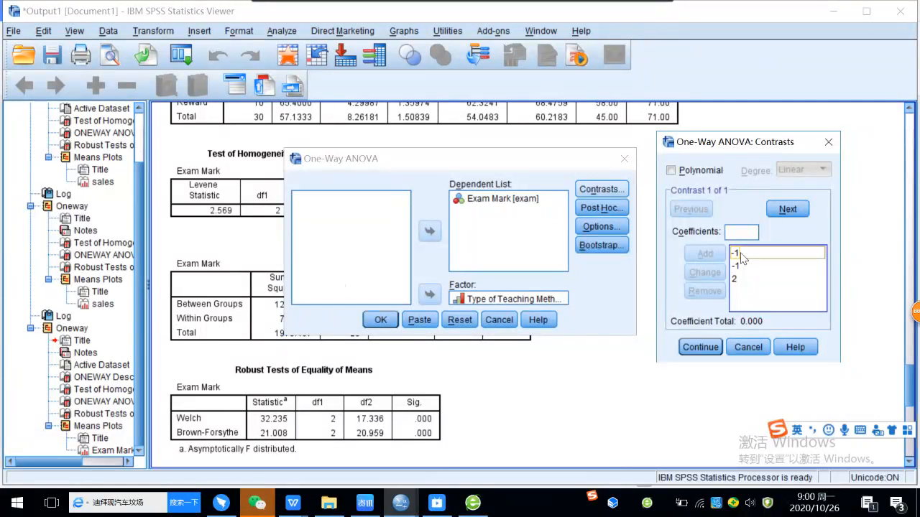
# Step: Check the listed coefficients, accept the contrast, and run the one-way ANOVA with it
pyautogui.click(742, 268)
pyautogui.click(701, 347)
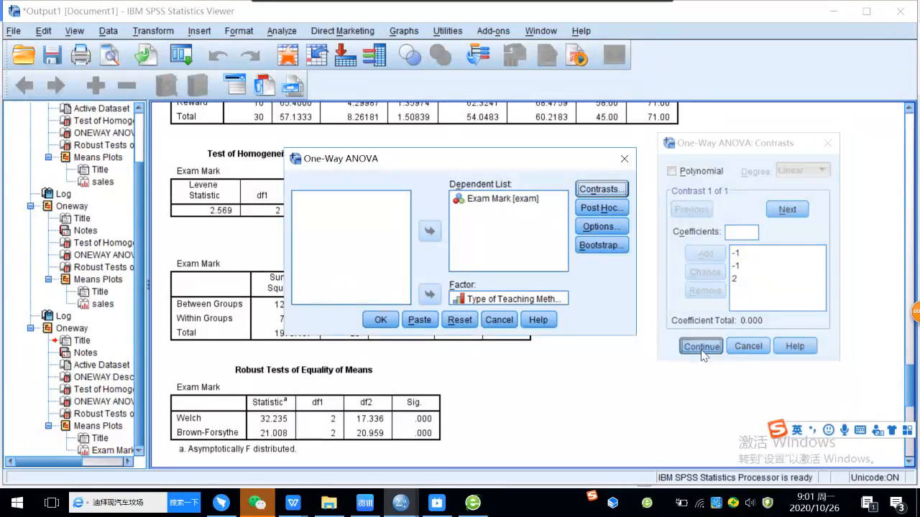
pyautogui.click(380, 321)
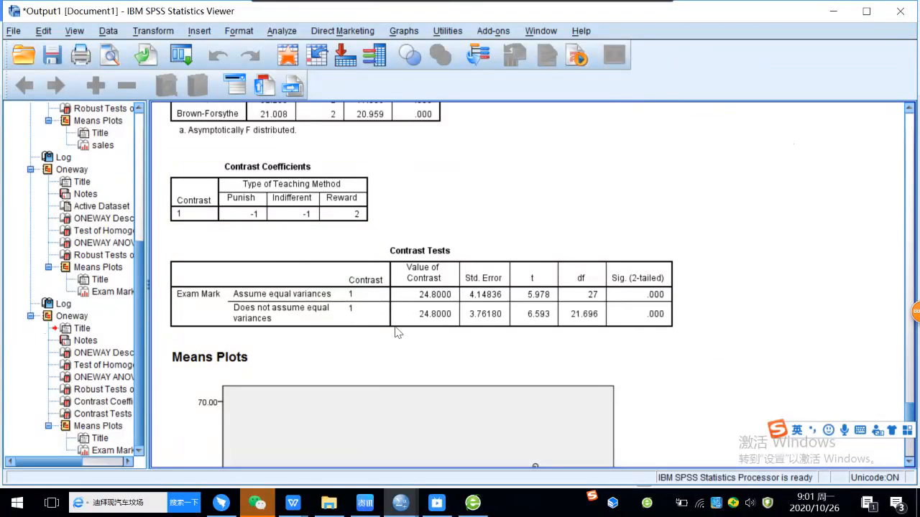
# Step: Examine the Contrast Tests table and the means plot of Exam Mark by teaching method
pyautogui.moveTo(293, 504)
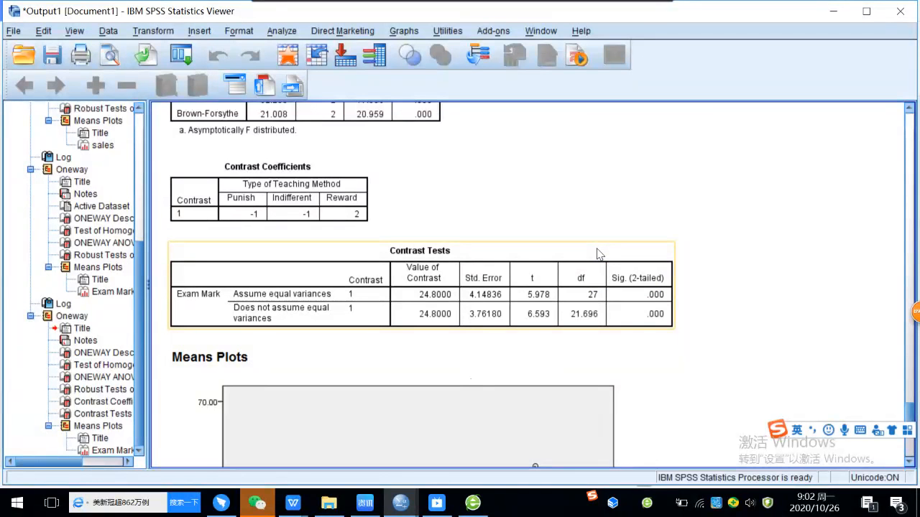
pyautogui.scroll(-8, 503, 267)
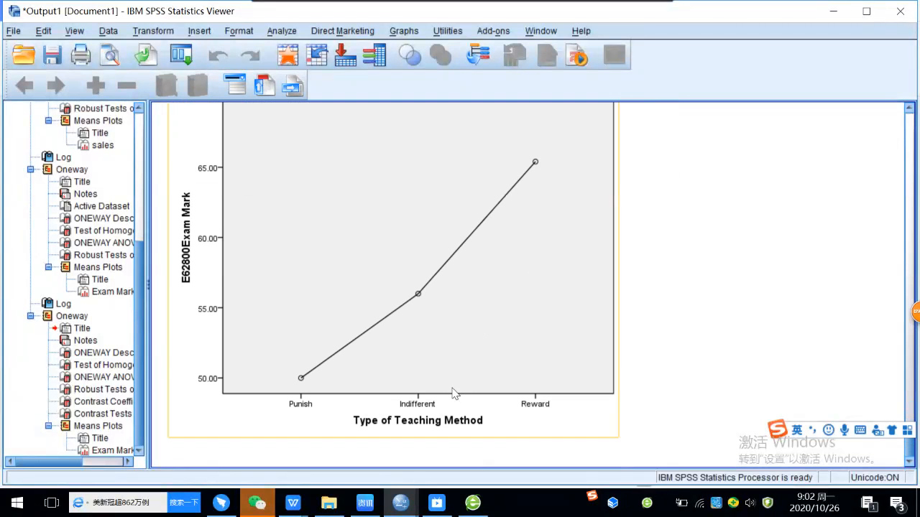
pyautogui.moveTo(293, 505)
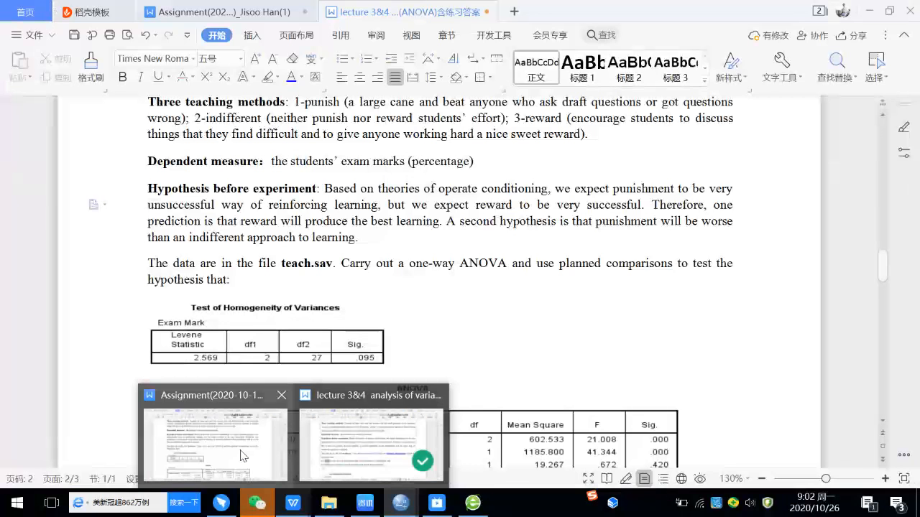
# Step: Switch to the student's assignment document in WPS Writer and examine its ANOVA, Contrast Coefficients and Contrast Tests tables
pyautogui.click(241, 456)
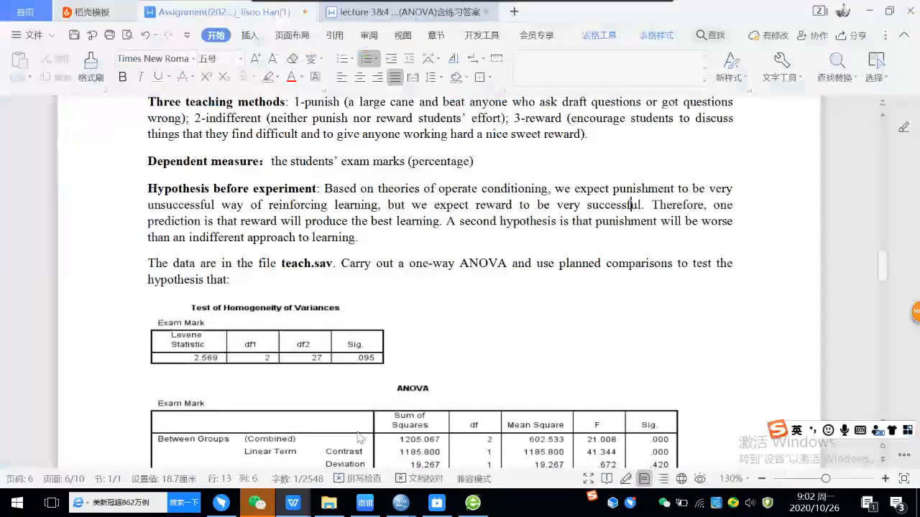
pyautogui.scroll(-1, 539, 319)
pyautogui.scroll(-2, 539, 320)
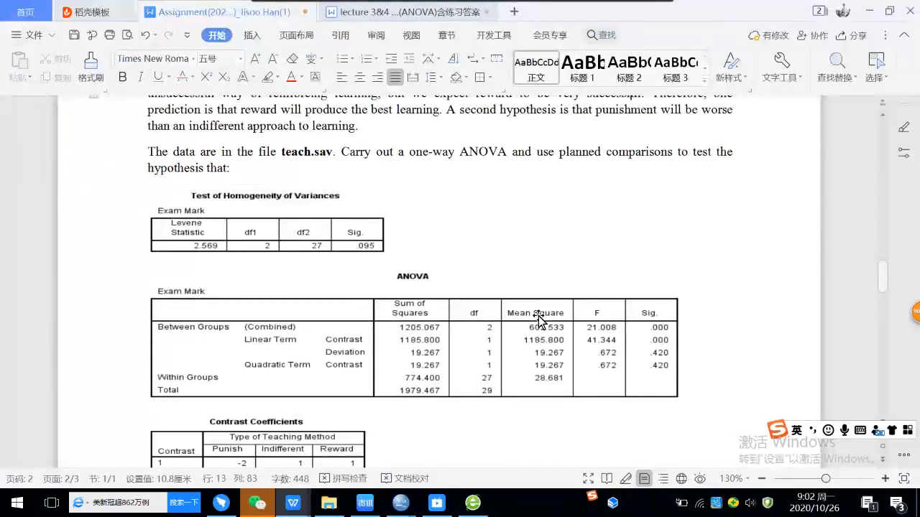
pyautogui.scroll(-2, 539, 319)
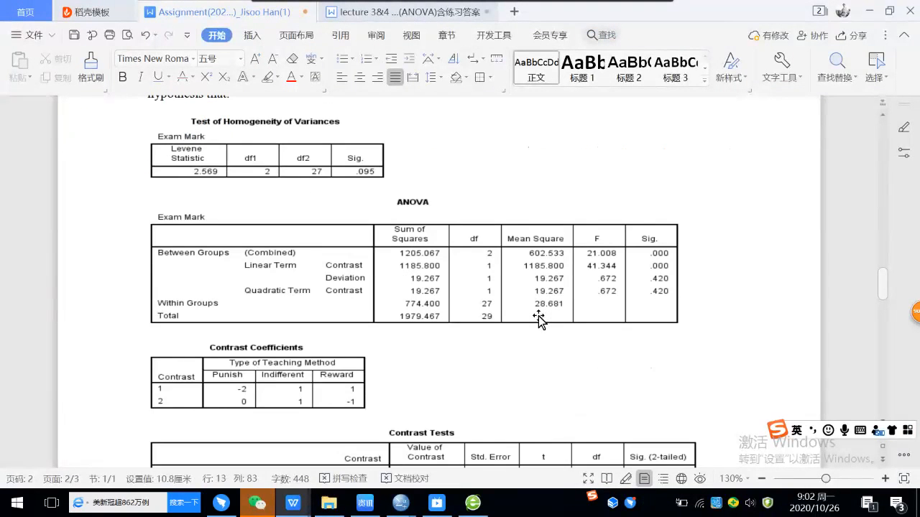
pyautogui.scroll(-3, 539, 320)
pyautogui.scroll(2, 538, 320)
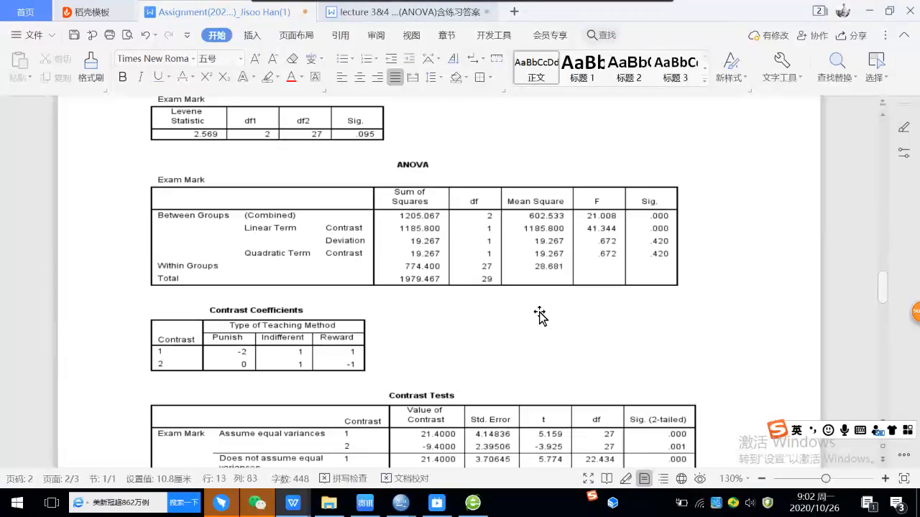
pyautogui.scroll(1, 540, 316)
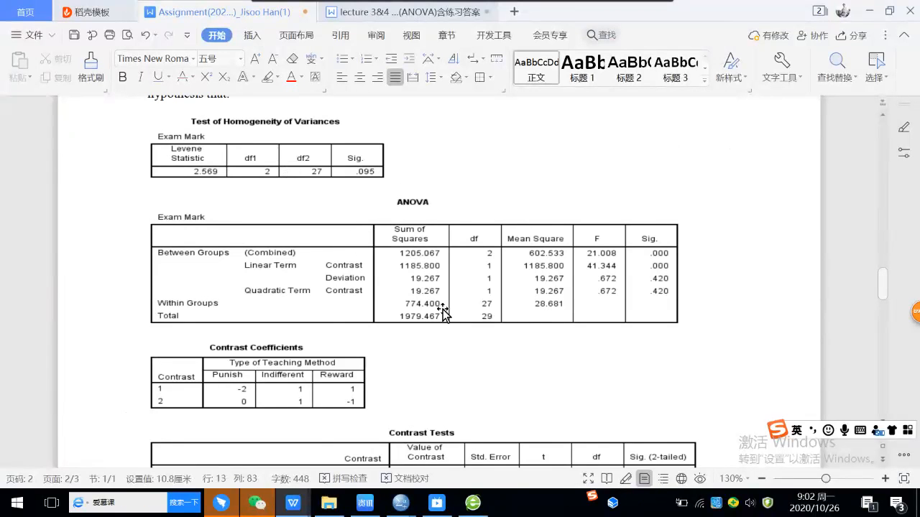
pyautogui.scroll(-1, 444, 311)
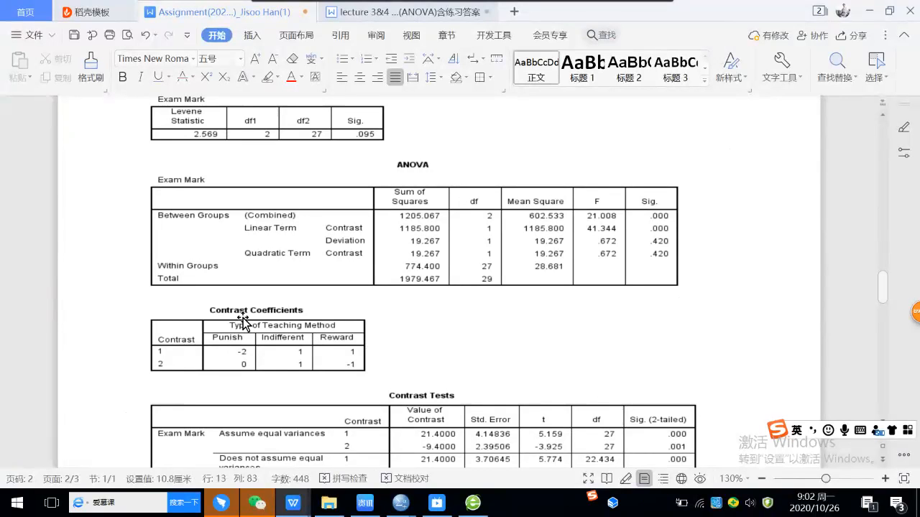
pyautogui.scroll(-1, 468, 344)
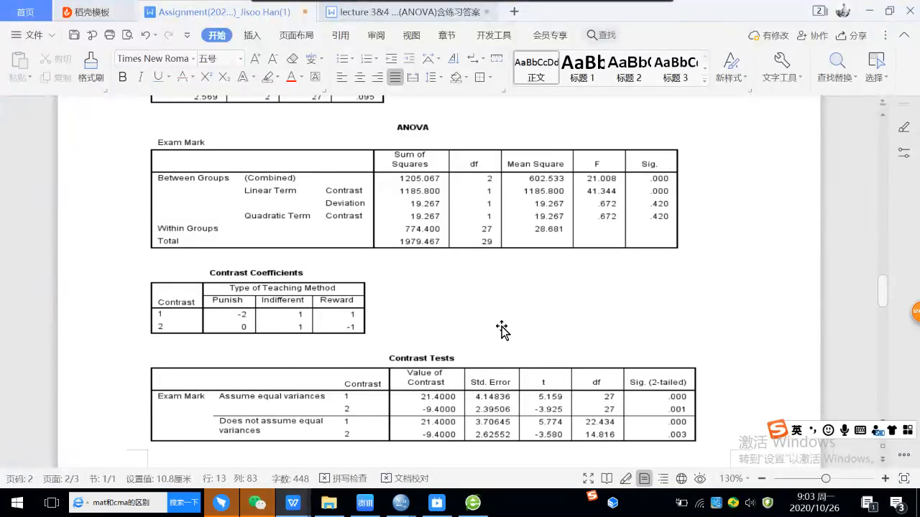
# Step: Read the assignment's answers to the two hypotheses against its output tables, and return to the hypotheses in the lecture document
pyautogui.scroll(-6, 500, 327)
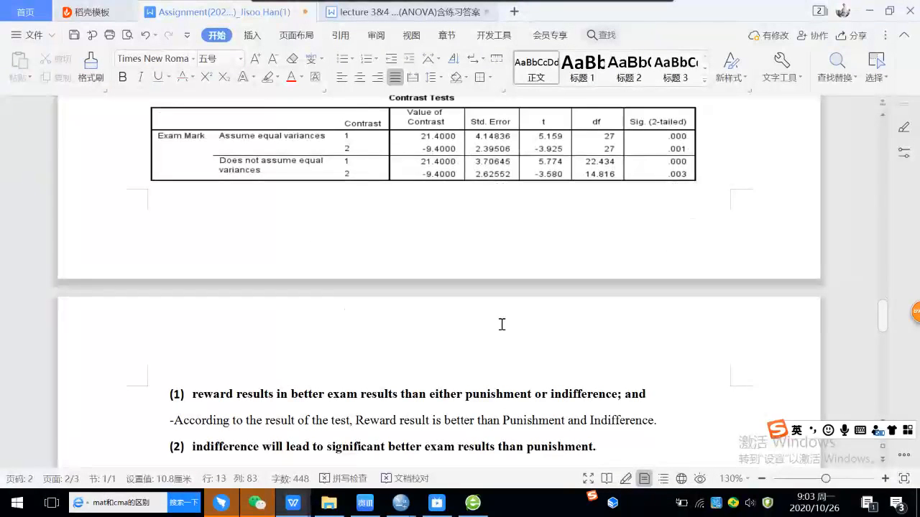
pyautogui.scroll(-2, 502, 325)
pyautogui.scroll(-1, 501, 325)
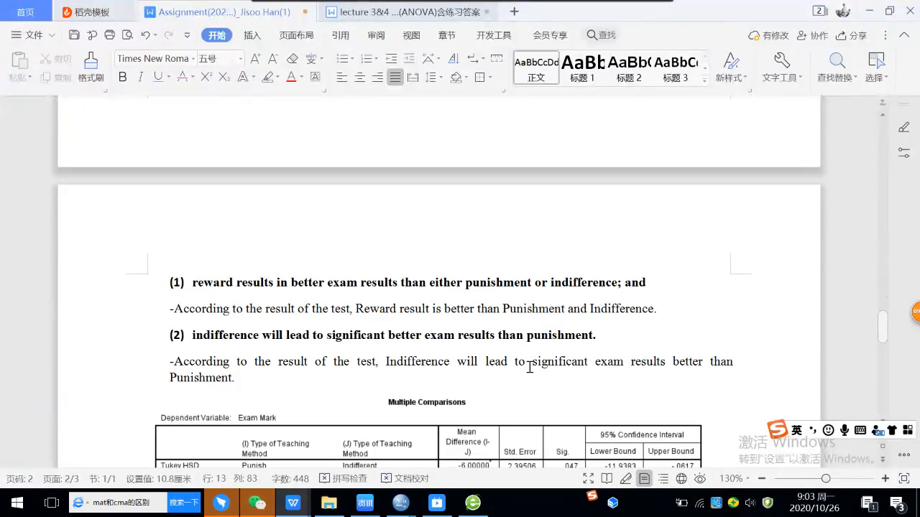
pyautogui.scroll(-1, 530, 367)
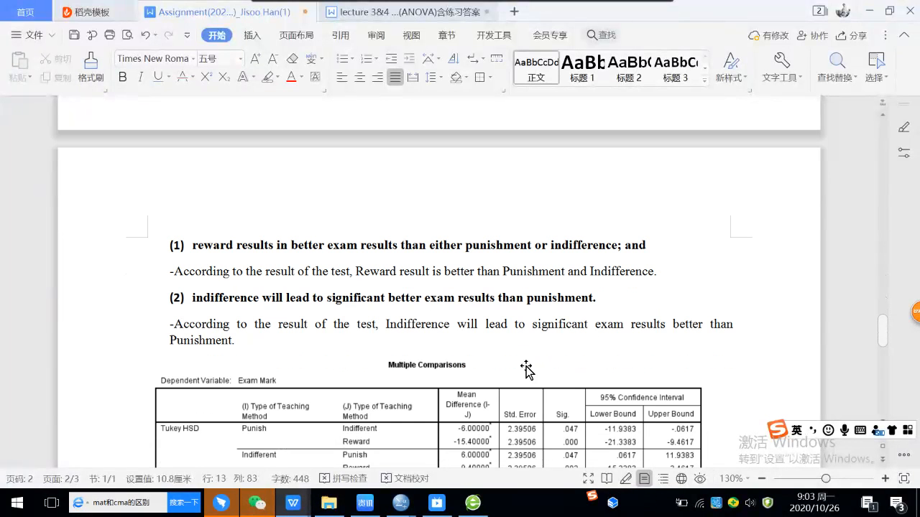
pyautogui.scroll(-1, 517, 364)
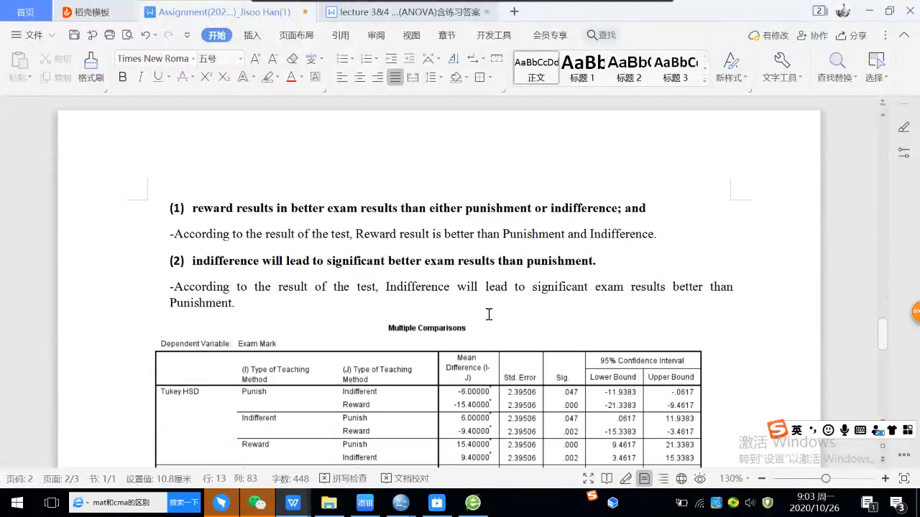
pyautogui.scroll(1, 490, 313)
pyautogui.scroll(1, 496, 316)
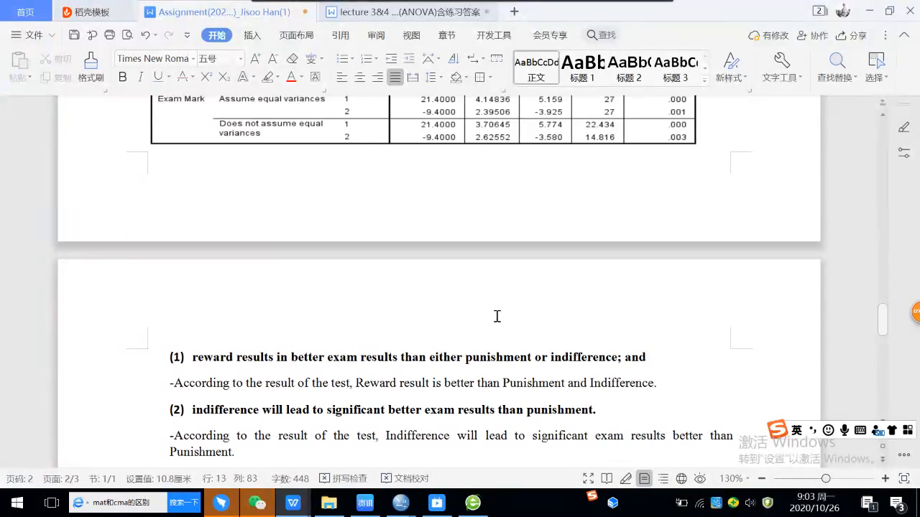
pyautogui.scroll(7, 497, 316)
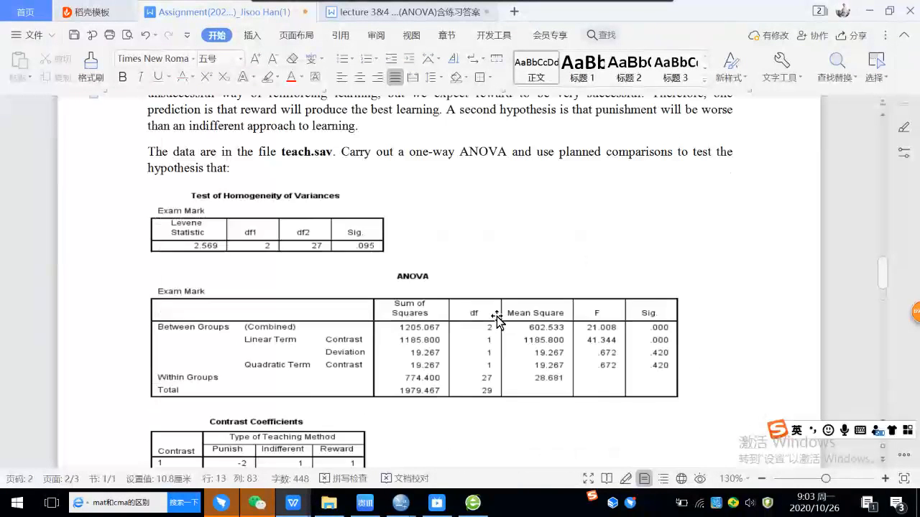
pyautogui.scroll(-1, 494, 318)
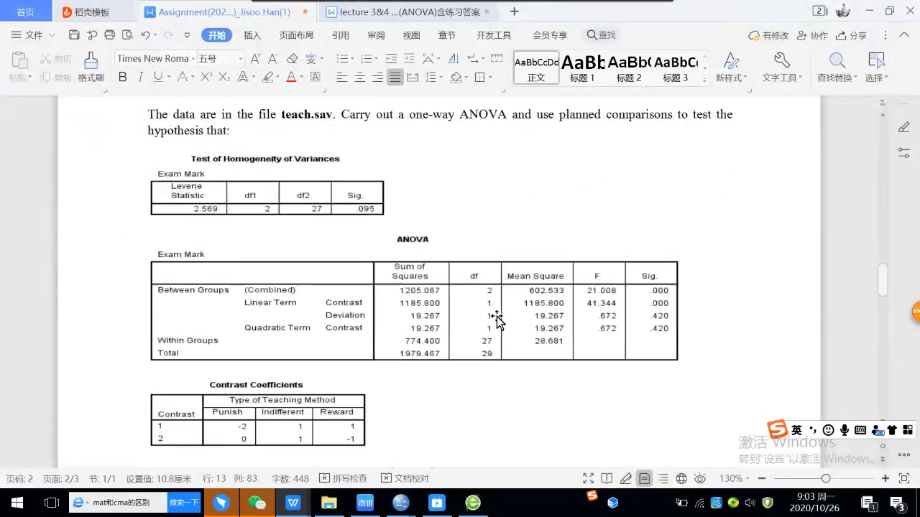
pyautogui.click(406, 17)
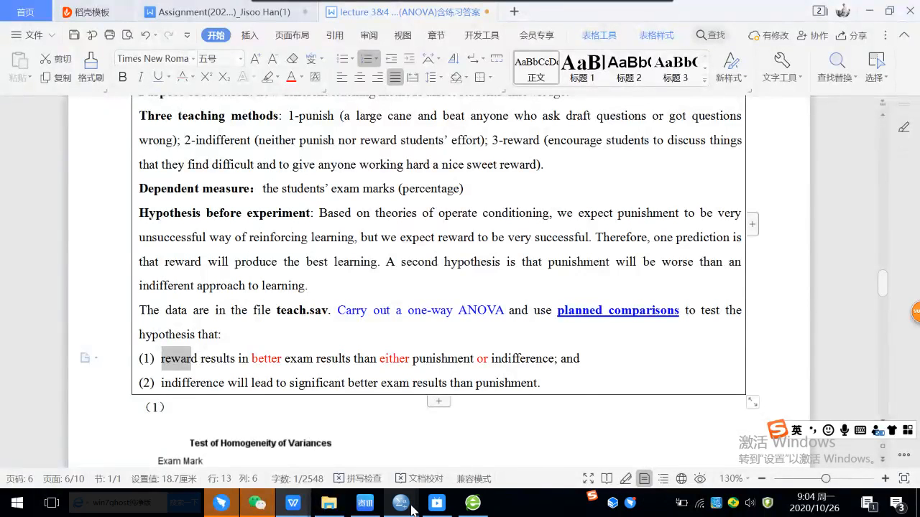
# Step: Switch to the p2_Teach.sav dataset in SPSS and start a second contrast in the One-Way ANOVA contrasts settings
pyautogui.moveTo(412, 510)
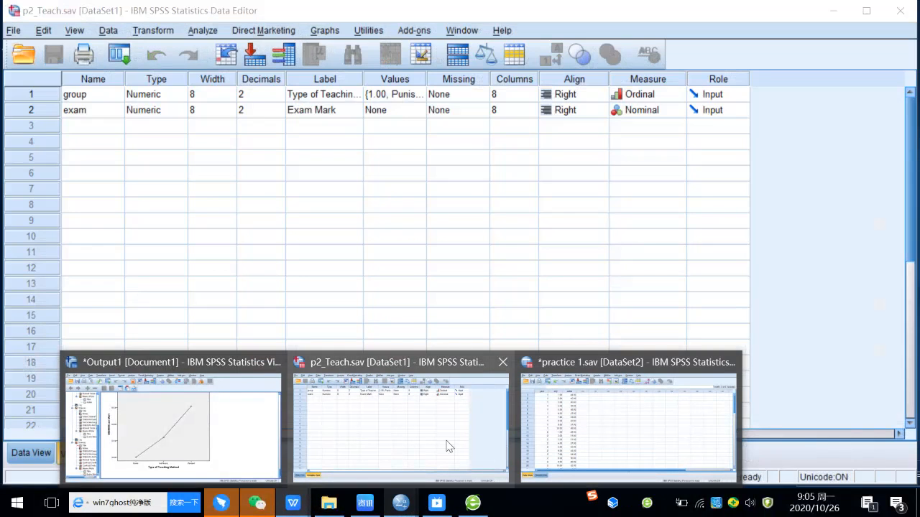
pyautogui.click(446, 445)
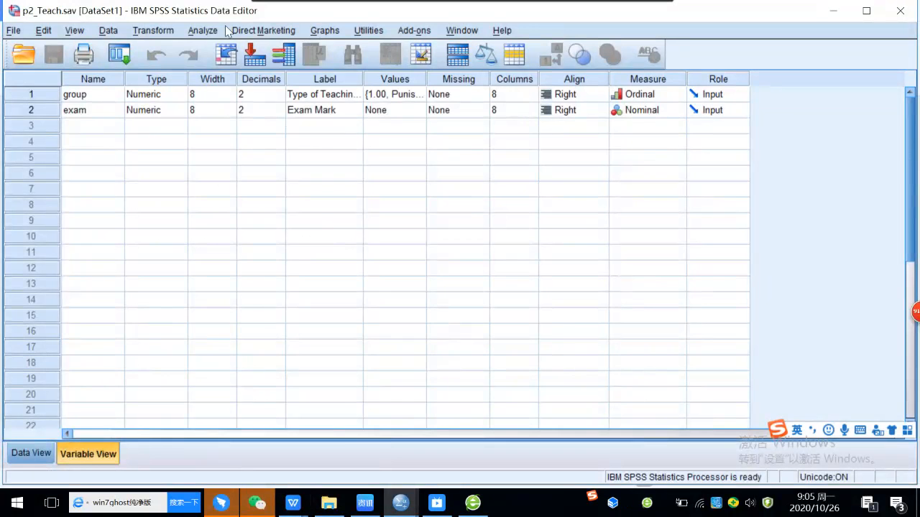
pyautogui.click(203, 30)
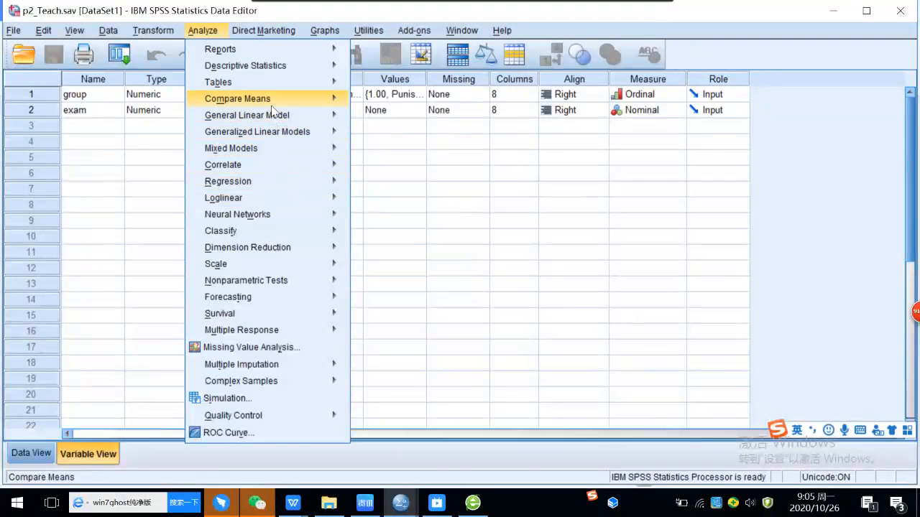
pyautogui.moveTo(274, 99)
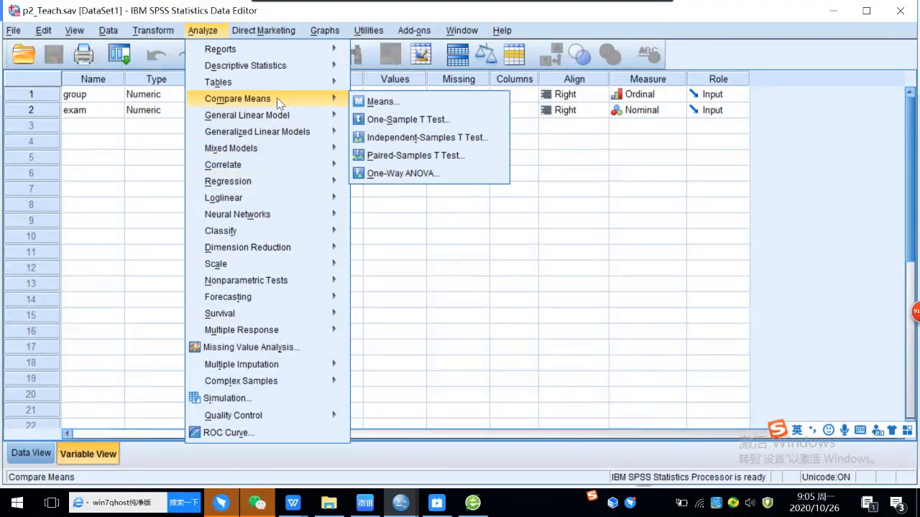
pyautogui.click(409, 174)
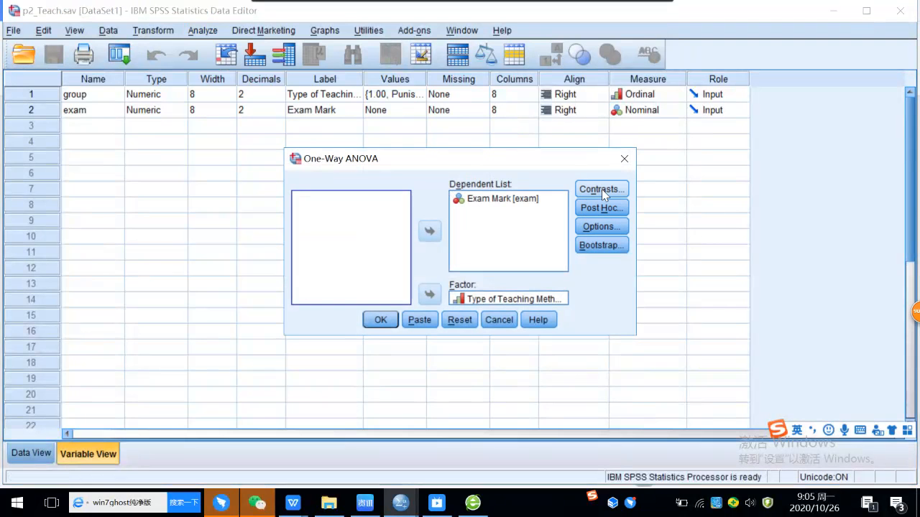
pyautogui.click(602, 189)
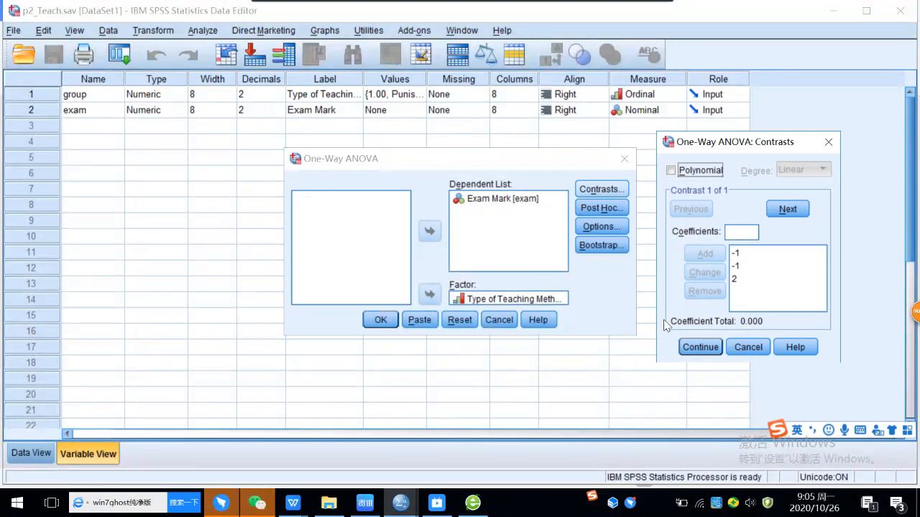
pyautogui.click(788, 209)
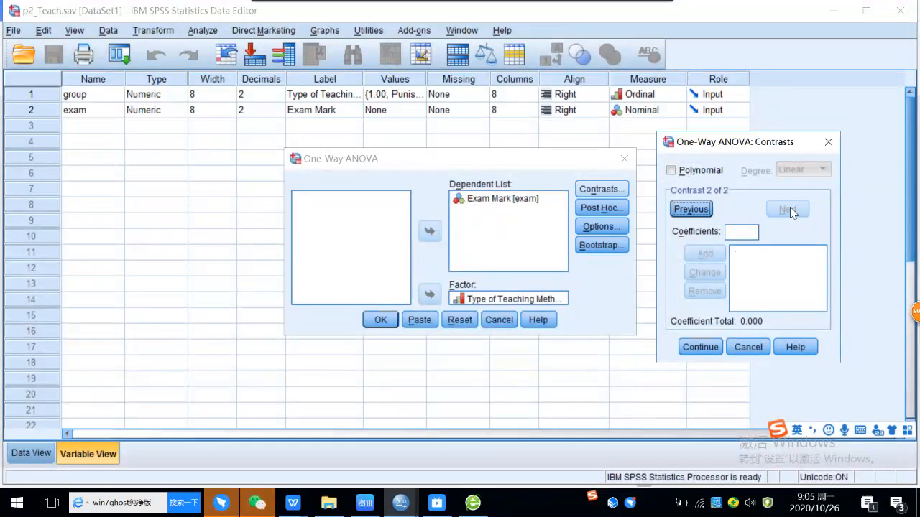
# Step: Add -1, 1 and 0 as the second contrast's coefficients, accept them, and run the one-way ANOVA with both contrasts
pyautogui.click(747, 232)
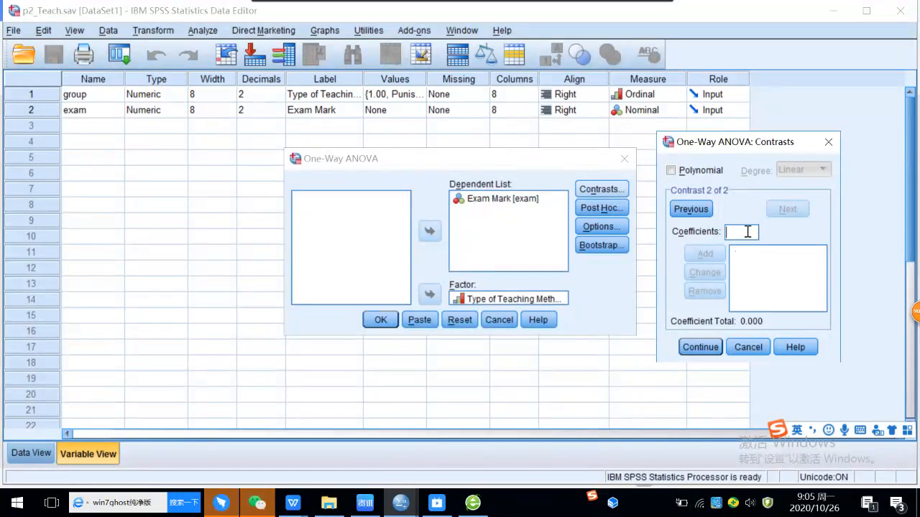
pyautogui.write('-1')
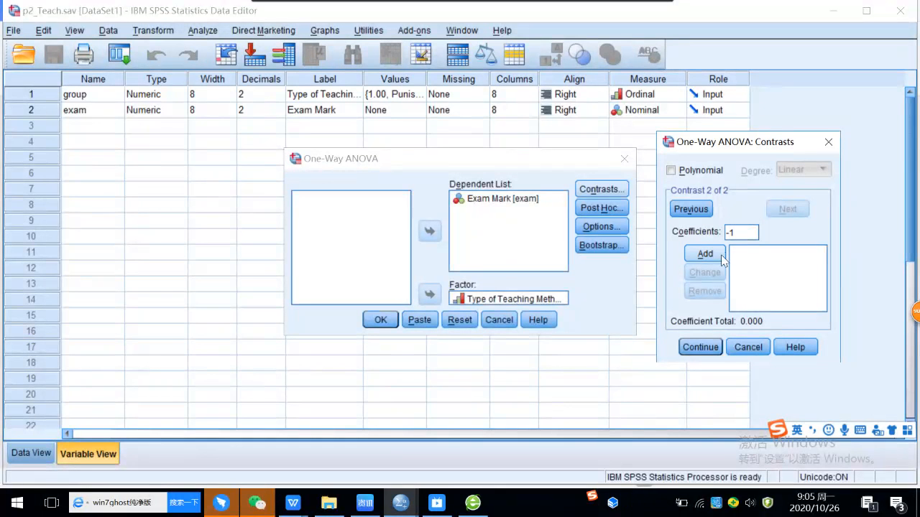
pyautogui.click(712, 260)
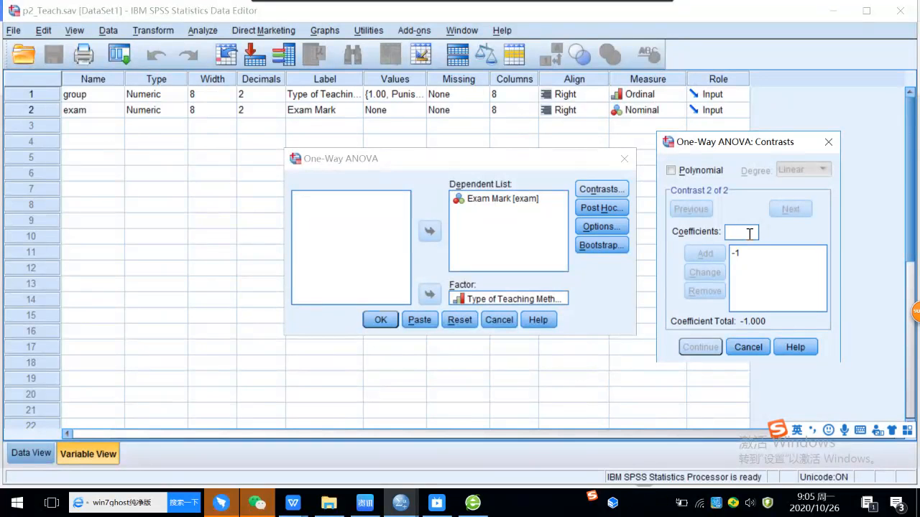
pyautogui.write('1')
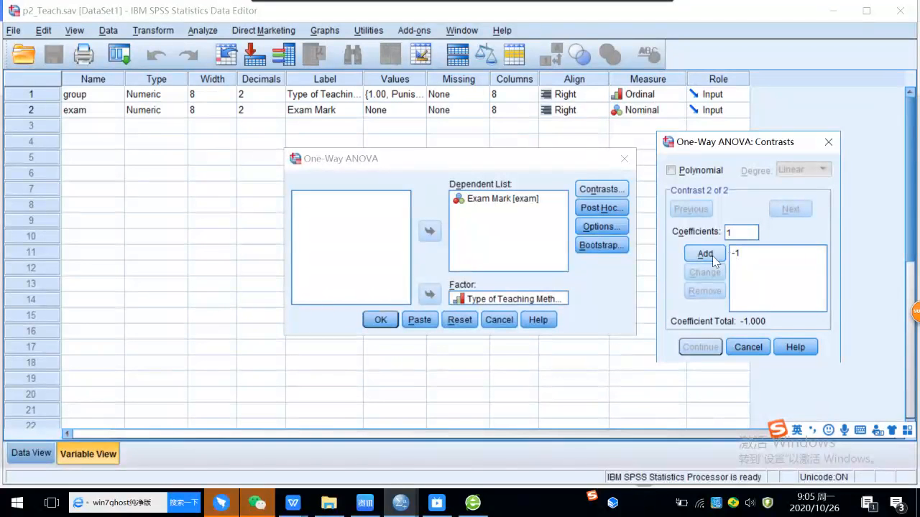
pyautogui.click(711, 255)
pyautogui.click(737, 232)
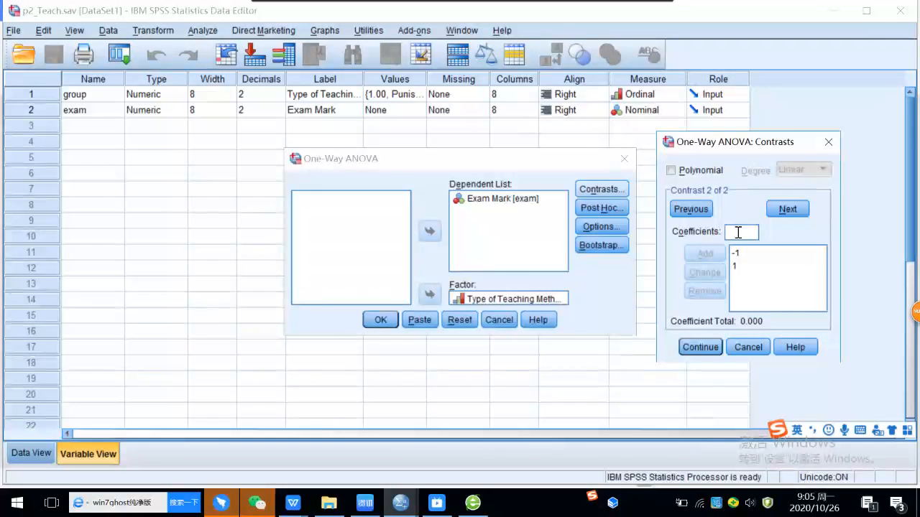
pyautogui.write('0')
pyautogui.click(705, 255)
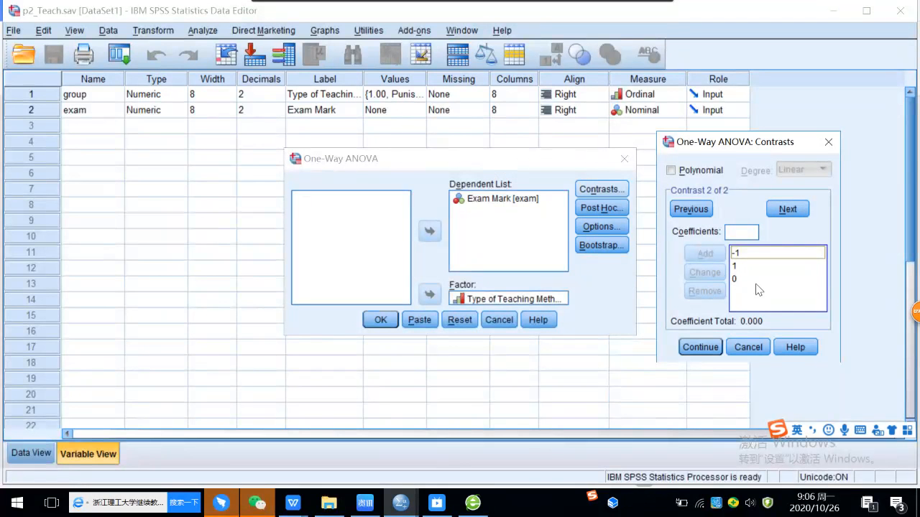
pyautogui.click(700, 347)
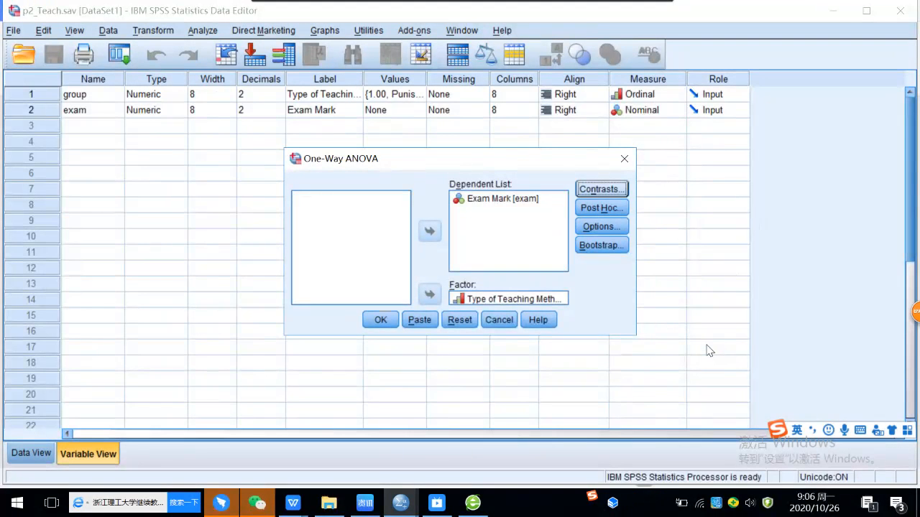
pyautogui.click(380, 321)
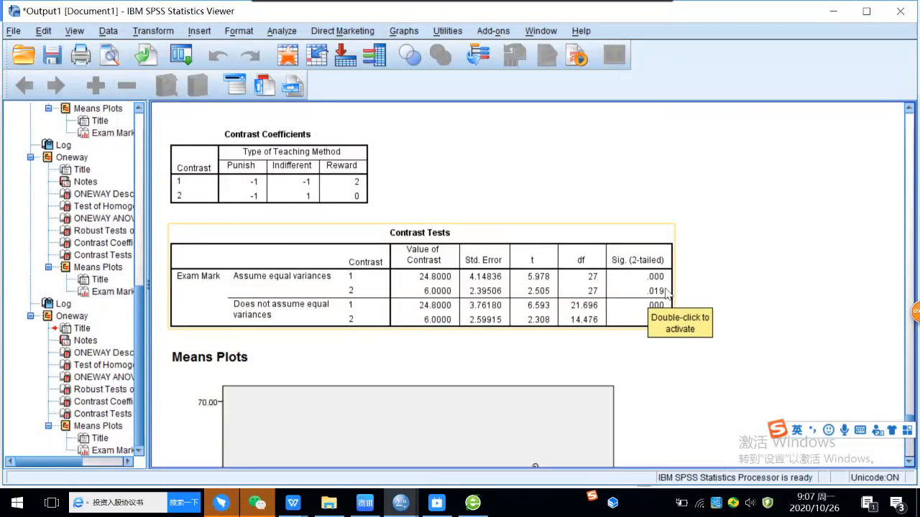
# Step: Examine the significance and contrast values of both contrasts in the new Contrast Tests table
pyautogui.click(681, 299)
pyautogui.click(662, 302)
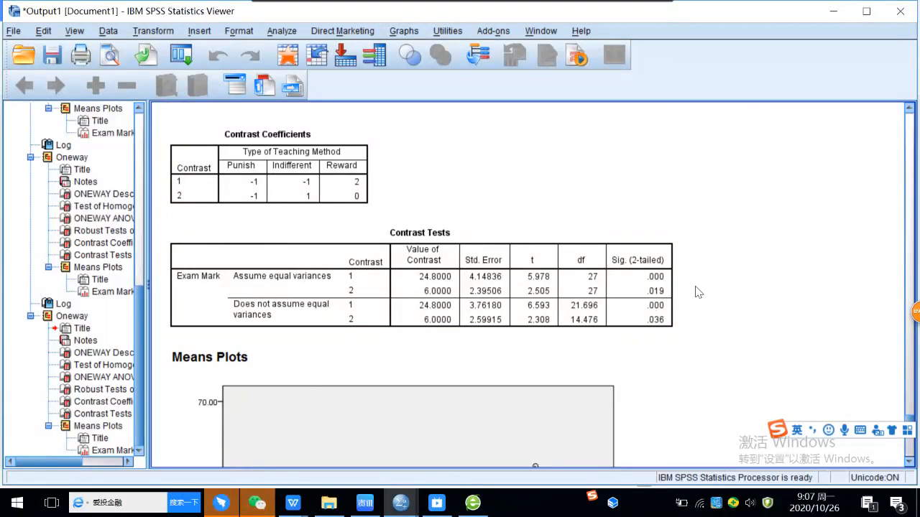
pyautogui.click(681, 301)
pyautogui.click(675, 299)
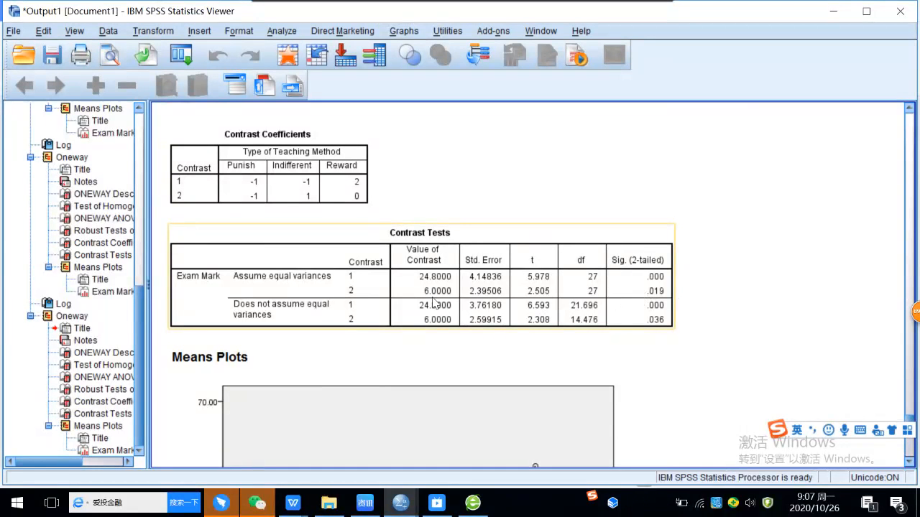
pyautogui.click(482, 214)
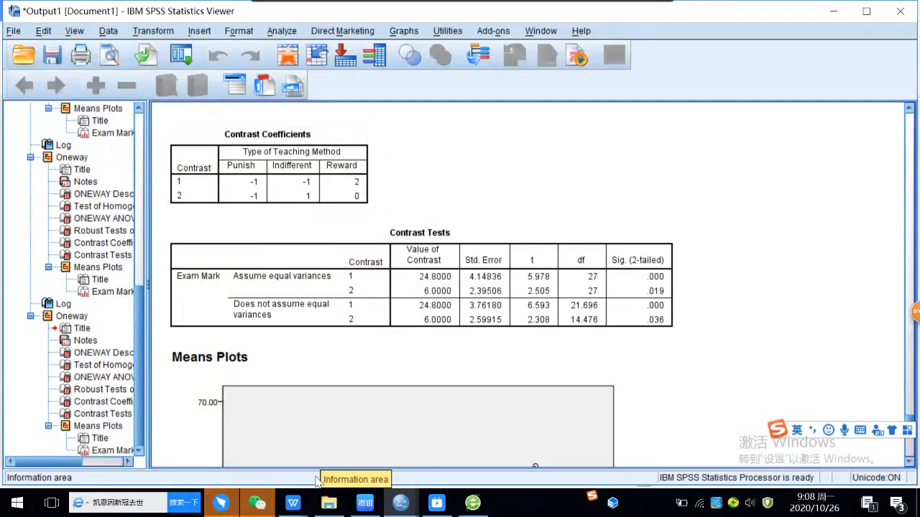
# Step: Switch back to the student's assignment in WPS Writer and review its contrast coefficients and tests for comparison with the SPSS output
pyautogui.moveTo(291, 508)
pyautogui.click(225, 433)
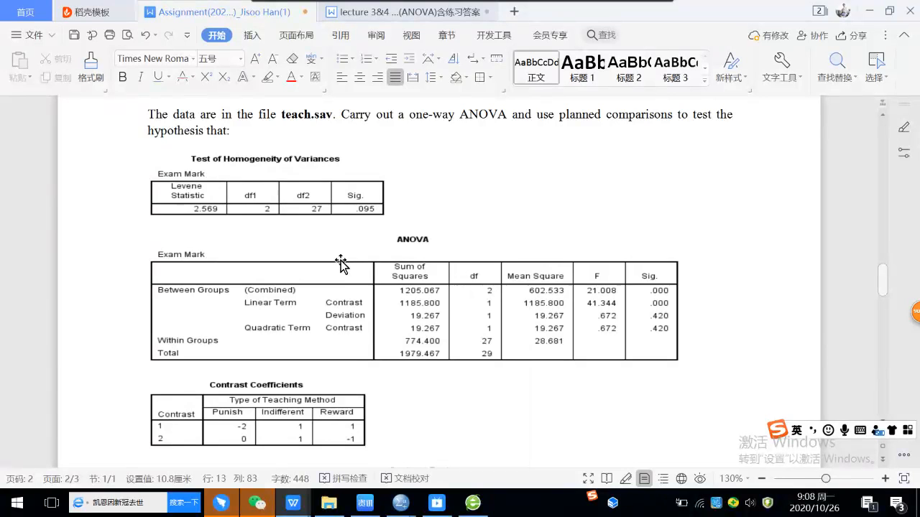
pyautogui.scroll(-3, 335, 244)
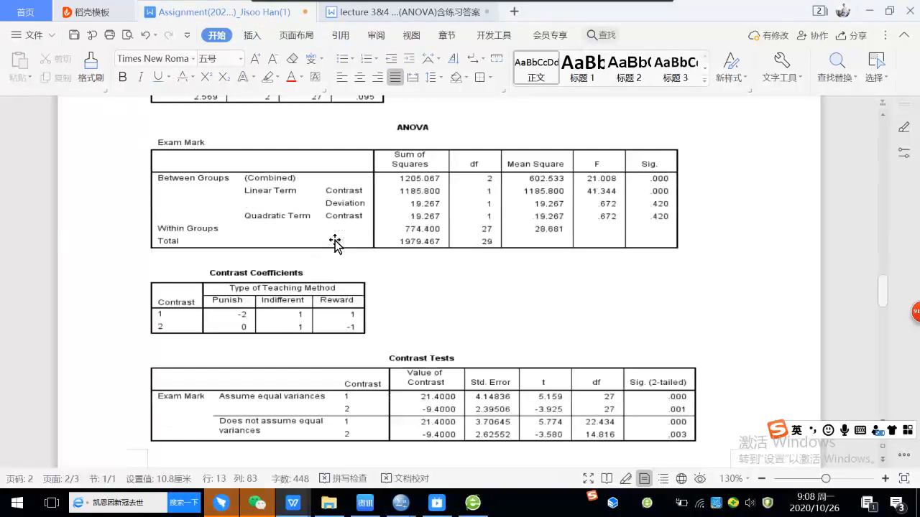
# Step: Compare the student's contrast coefficients and Contrast Tests with the Practice 2 hypotheses and the written answers to statements (1) and (2)
pyautogui.scroll(-1, 334, 245)
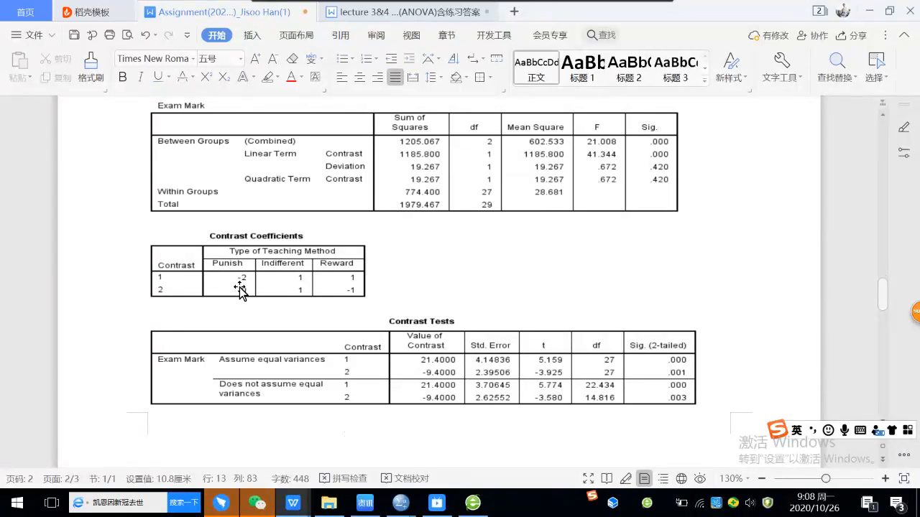
pyautogui.scroll(-7, 454, 285)
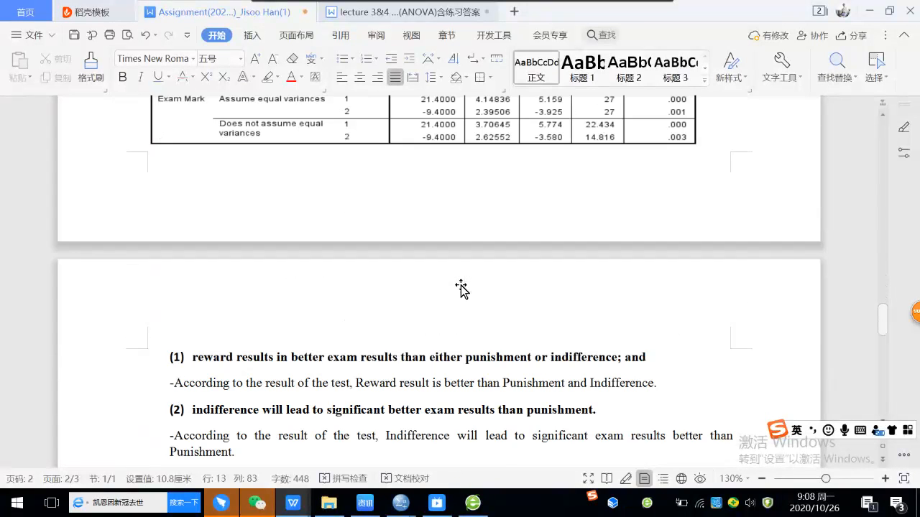
pyautogui.scroll(2, 463, 230)
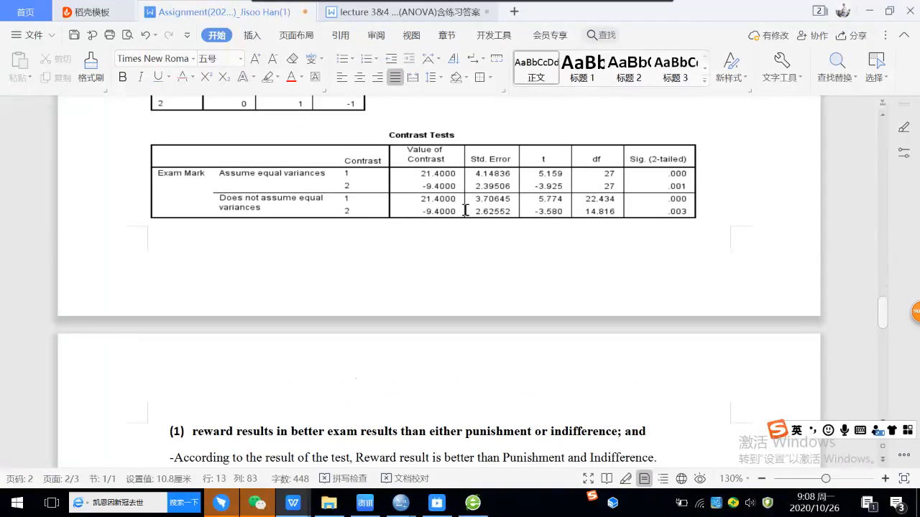
pyautogui.scroll(-2, 465, 210)
pyautogui.scroll(-1, 466, 210)
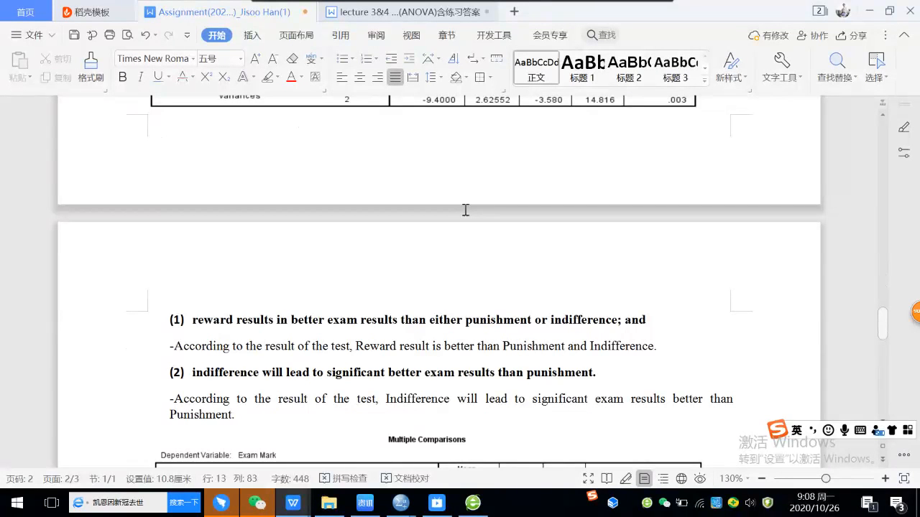
pyautogui.scroll(-6, 465, 210)
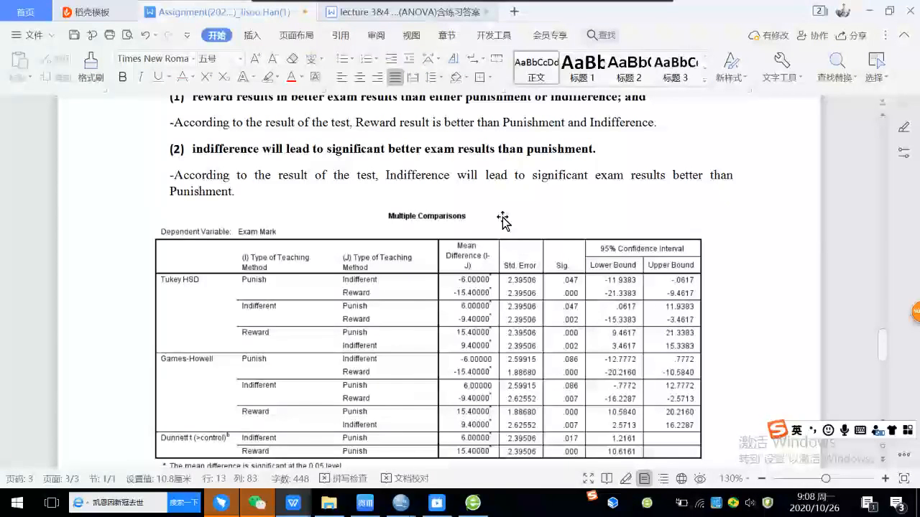
pyautogui.scroll(9, 502, 218)
pyautogui.scroll(12, 452, 161)
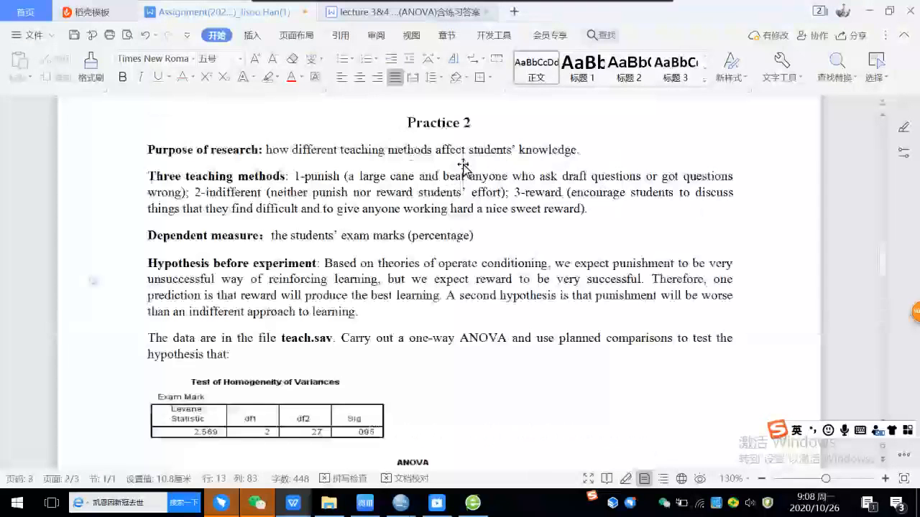
pyautogui.scroll(1, 583, 382)
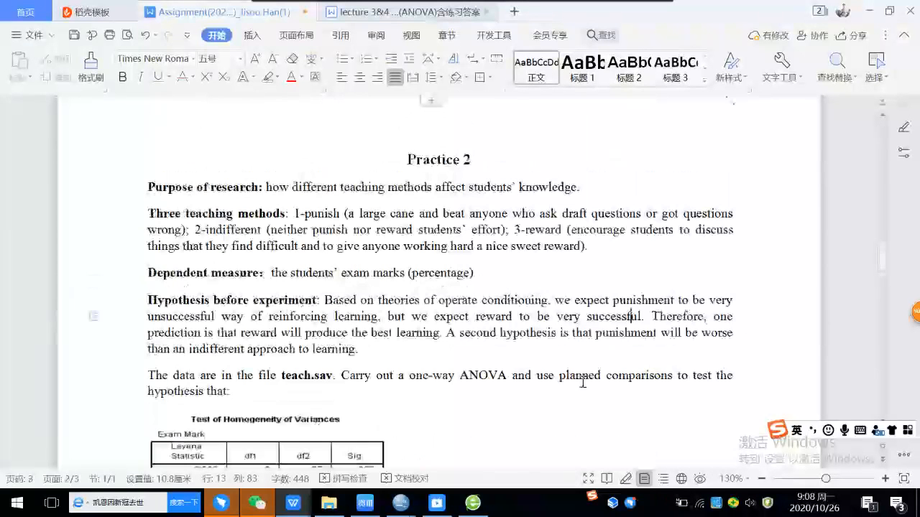
pyautogui.scroll(-7, 535, 354)
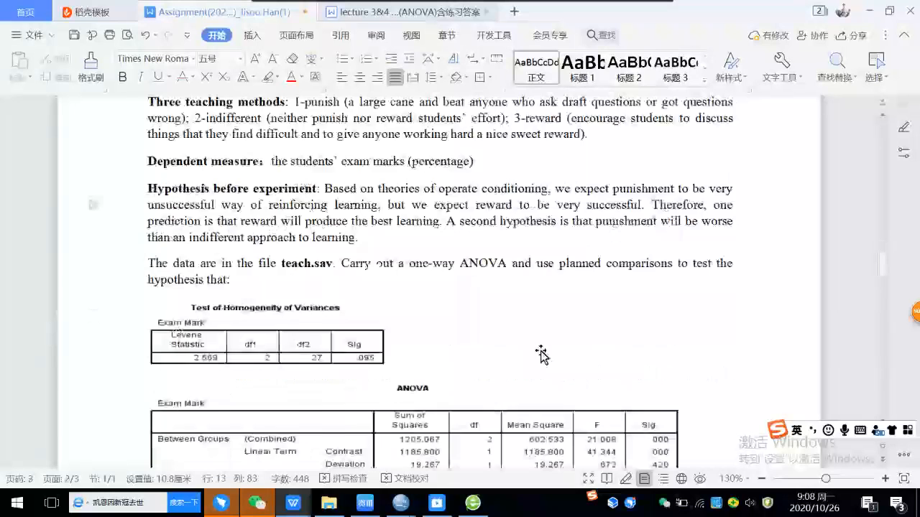
pyautogui.scroll(-10, 541, 349)
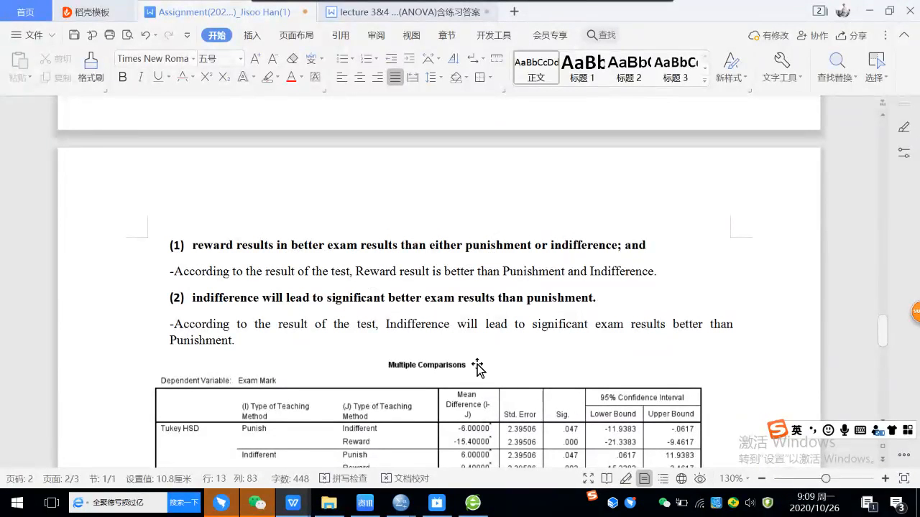
# Step: Examine the student's Multiple Comparisons table and the optional conclusions about the Tukey, Games-Howell and Dunnett tests
pyautogui.scroll(-2, 476, 366)
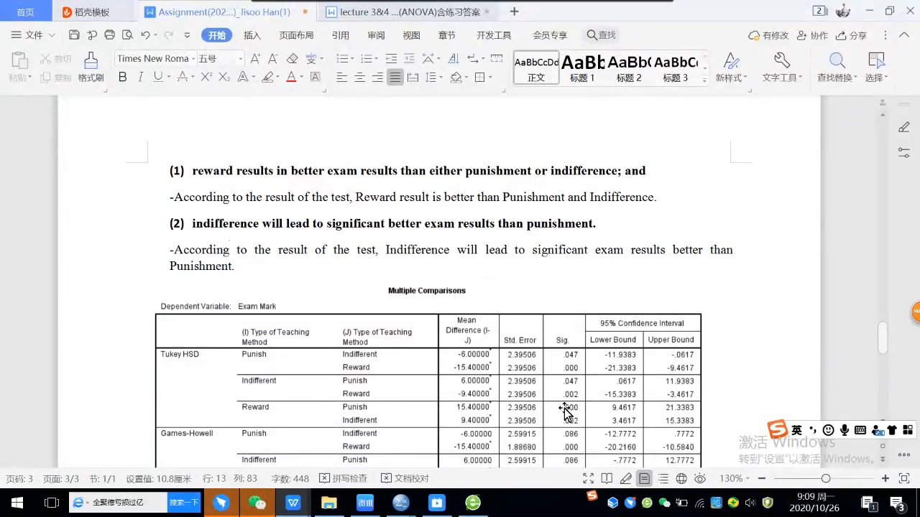
pyautogui.scroll(-1, 566, 412)
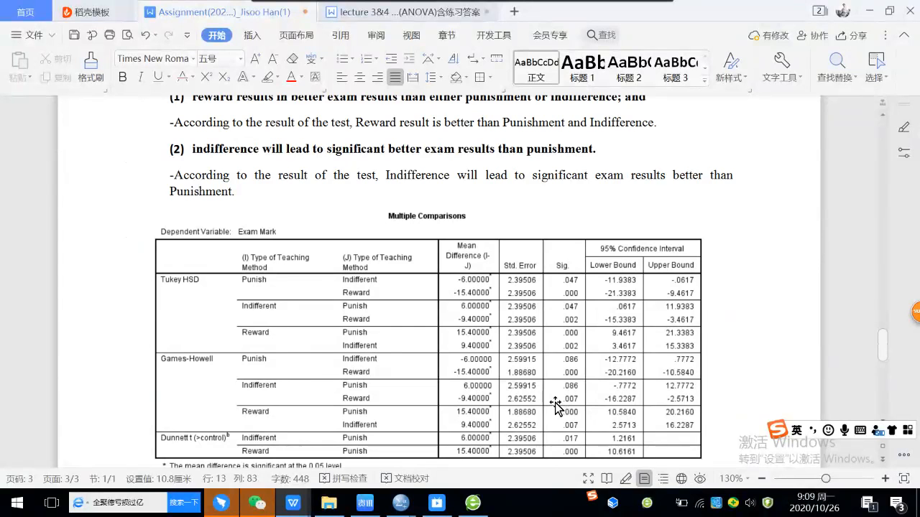
pyautogui.scroll(-4, 557, 374)
pyautogui.scroll(-1, 553, 330)
pyautogui.scroll(-1, 552, 331)
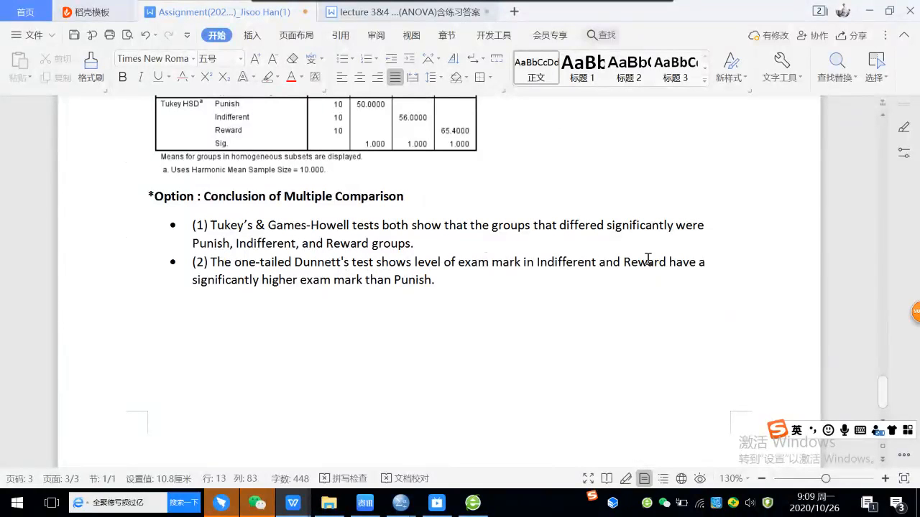
pyautogui.click(460, 279)
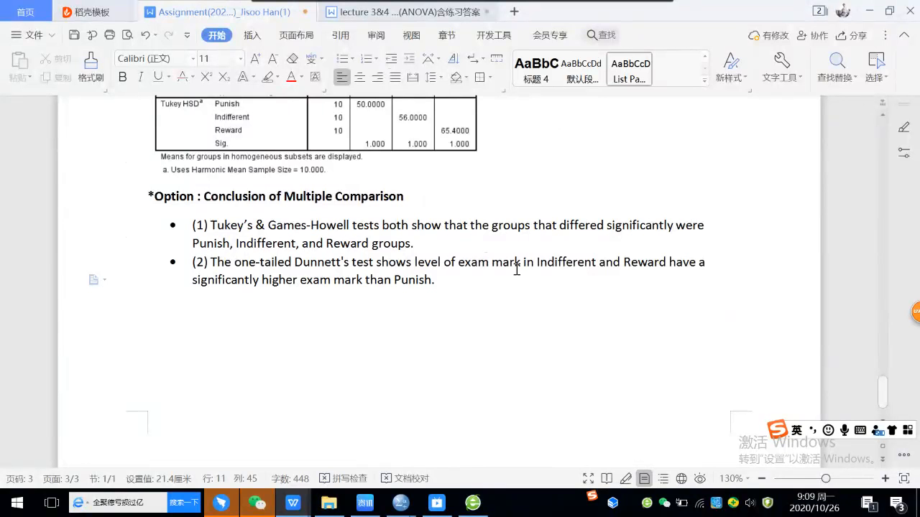
# Step: Switch to DingTalk's live broadcast window and request to end the "lecture 4: (1) review" broadcast
pyautogui.moveTo(215, 506)
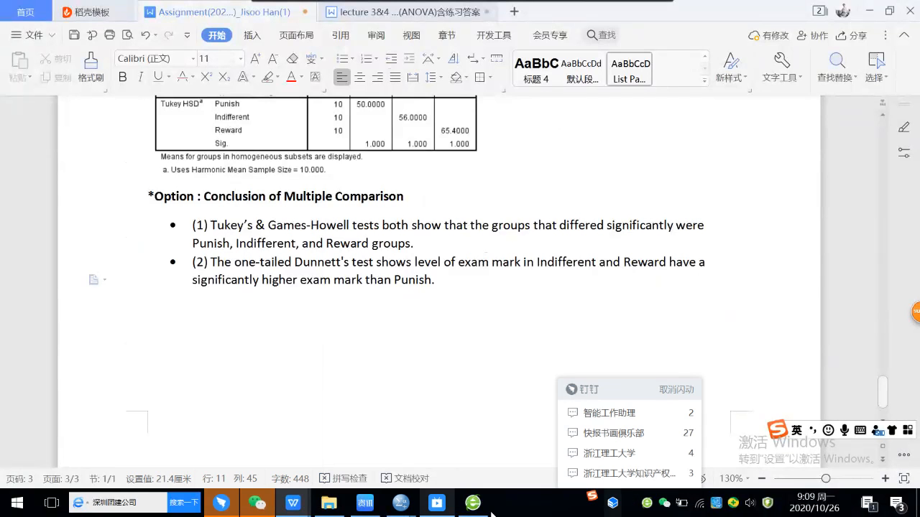
pyautogui.click(222, 505)
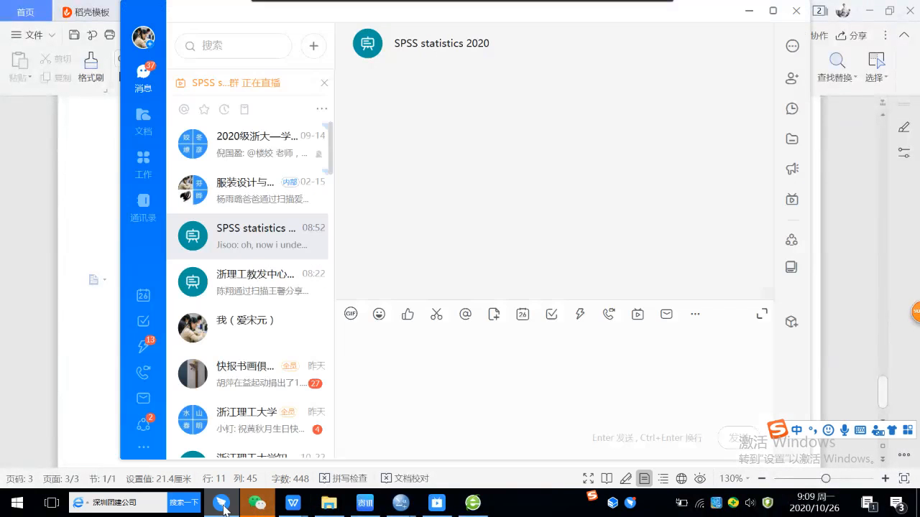
pyautogui.moveTo(294, 504)
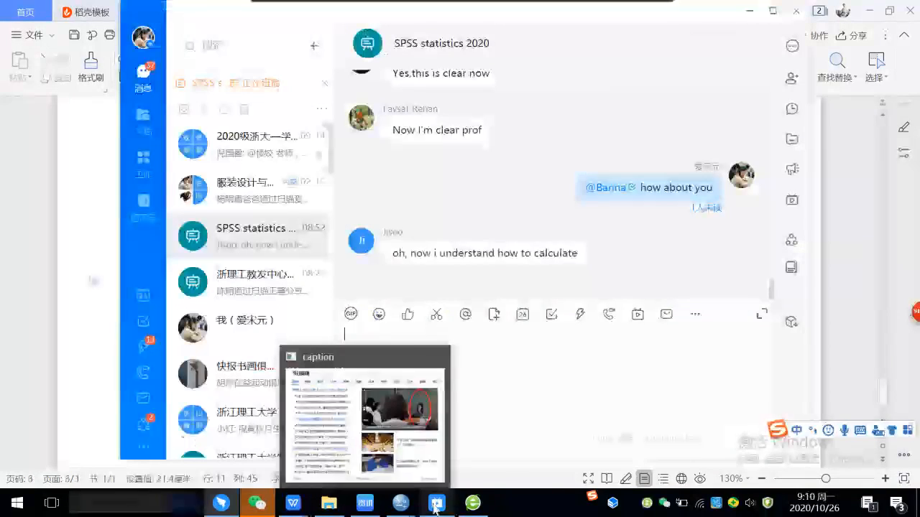
pyautogui.click(437, 503)
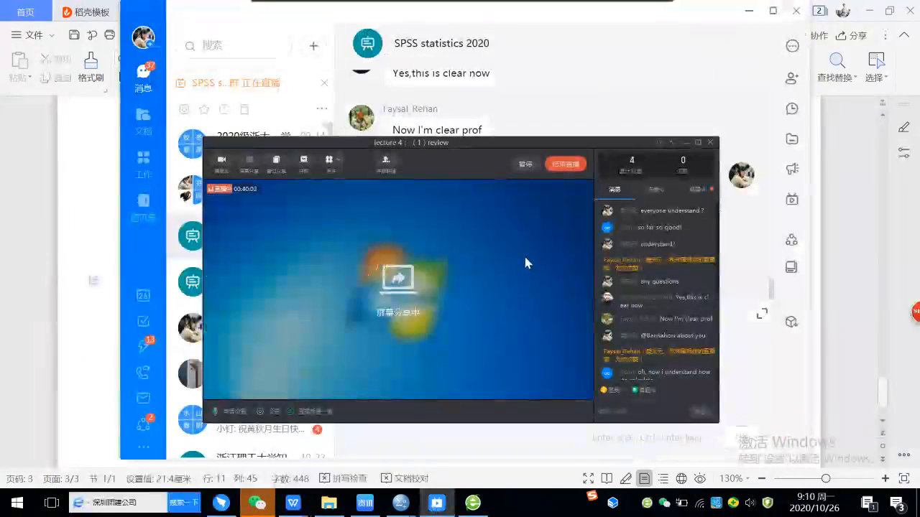
pyautogui.click(568, 166)
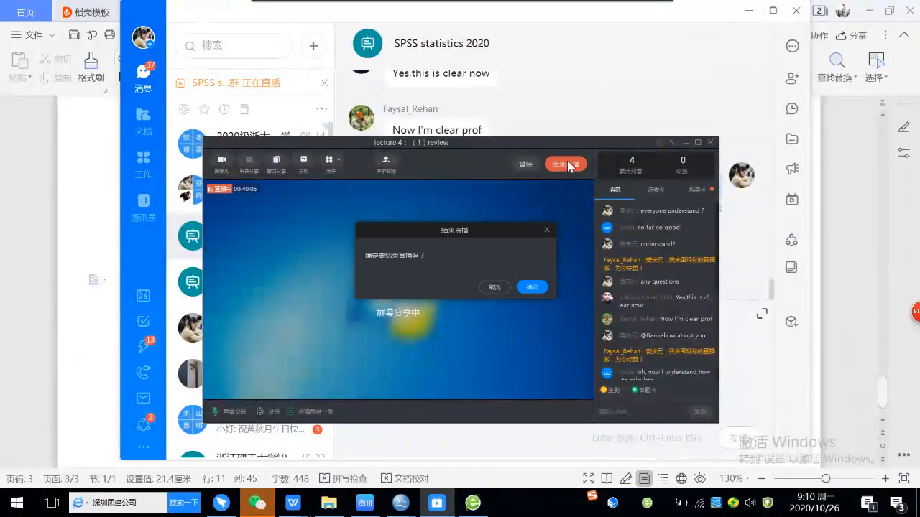